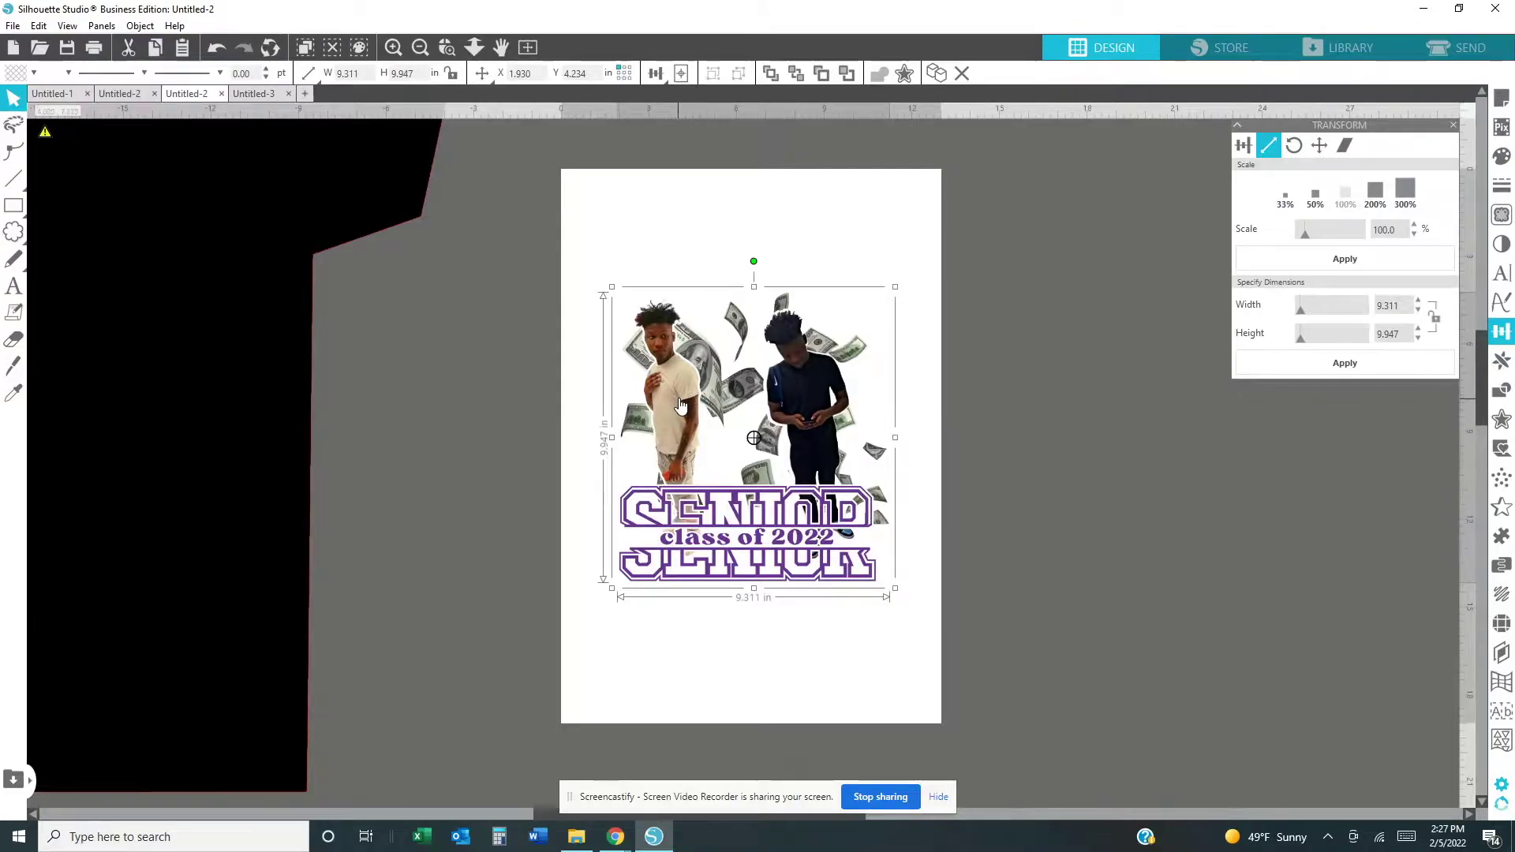
Move the senior design off the page and place it over the body of the black T-shirt.
left_click_drag(956, 418, 1209, 473)
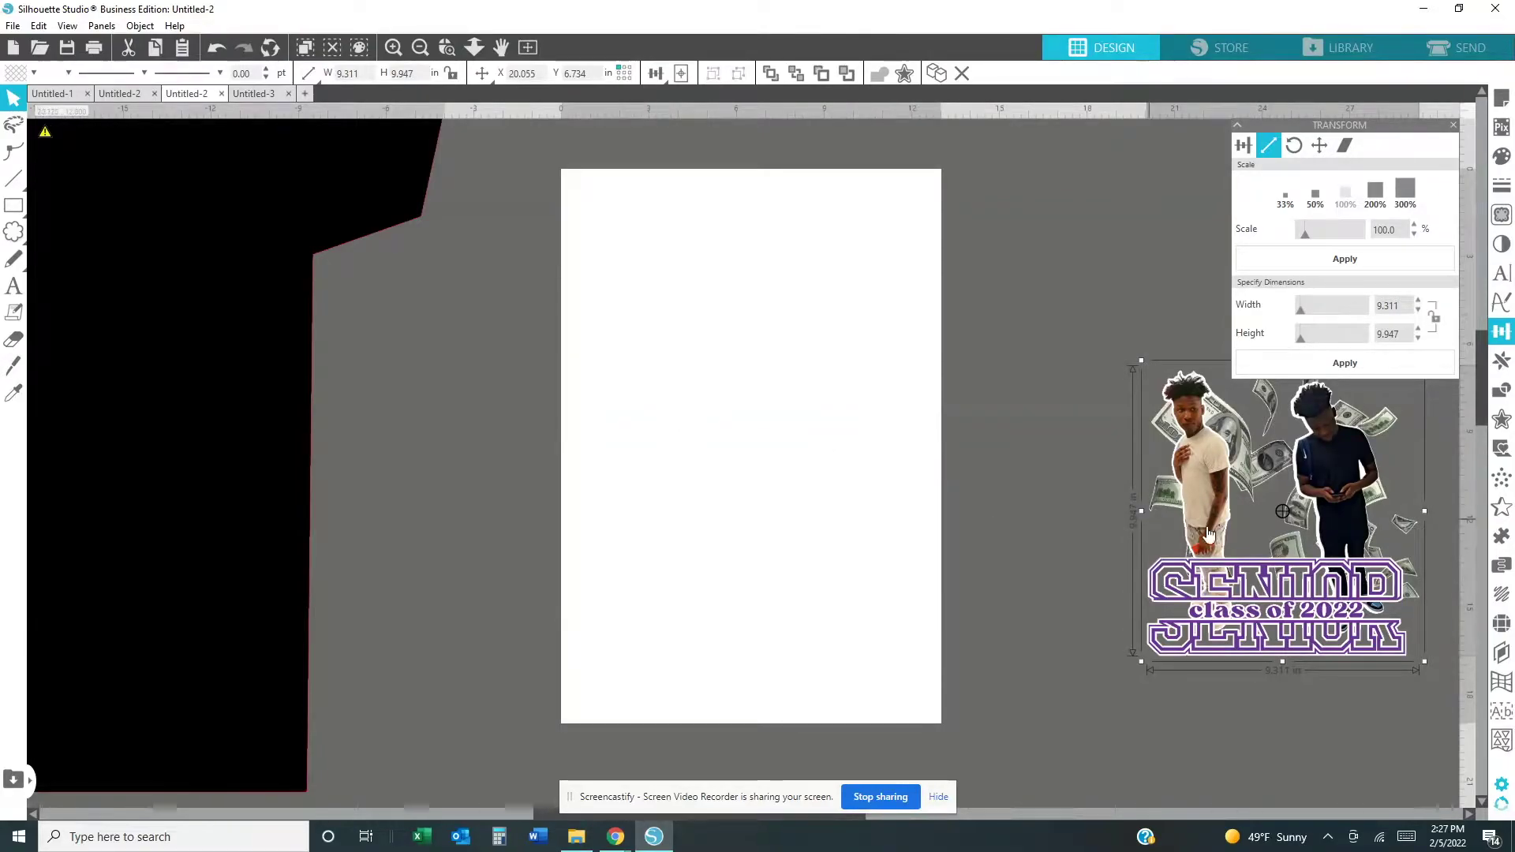
left_click_drag(1215, 517, 1213, 514)
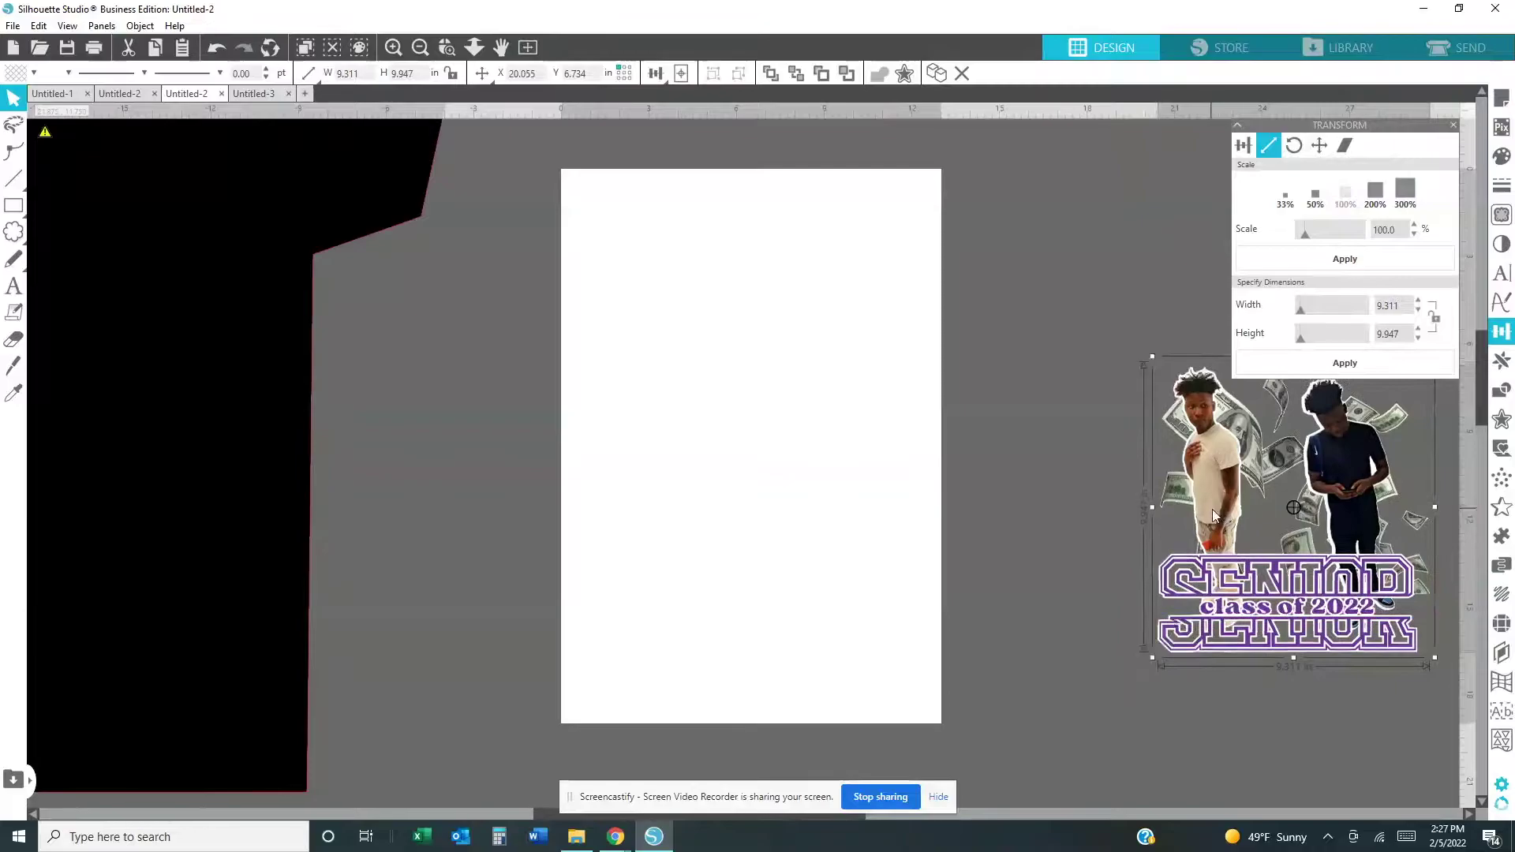
left_click(419, 49)
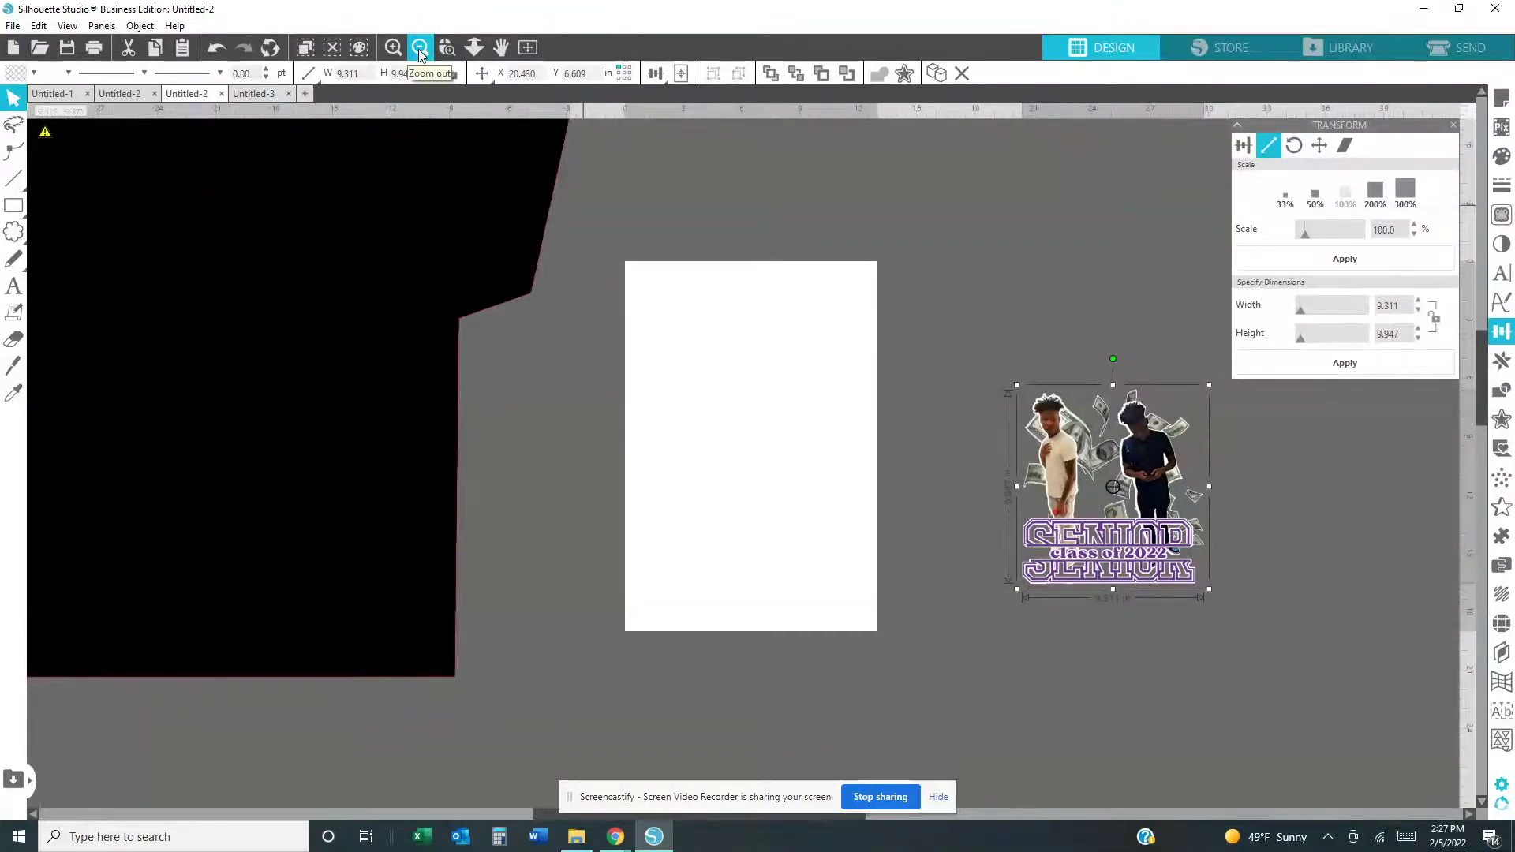
left_click(418, 49)
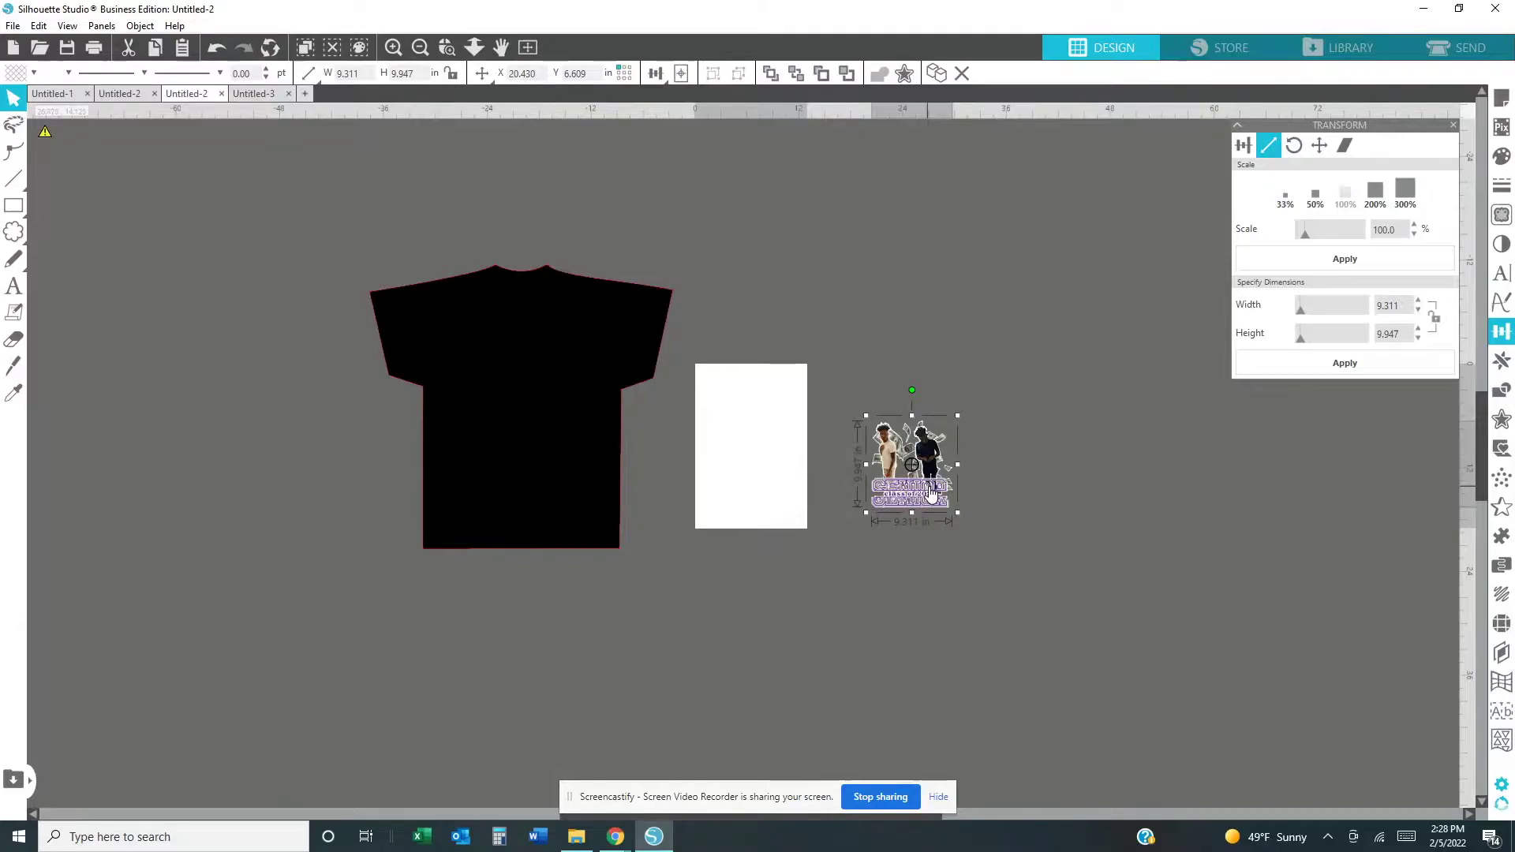
left_click_drag(926, 490, 550, 445)
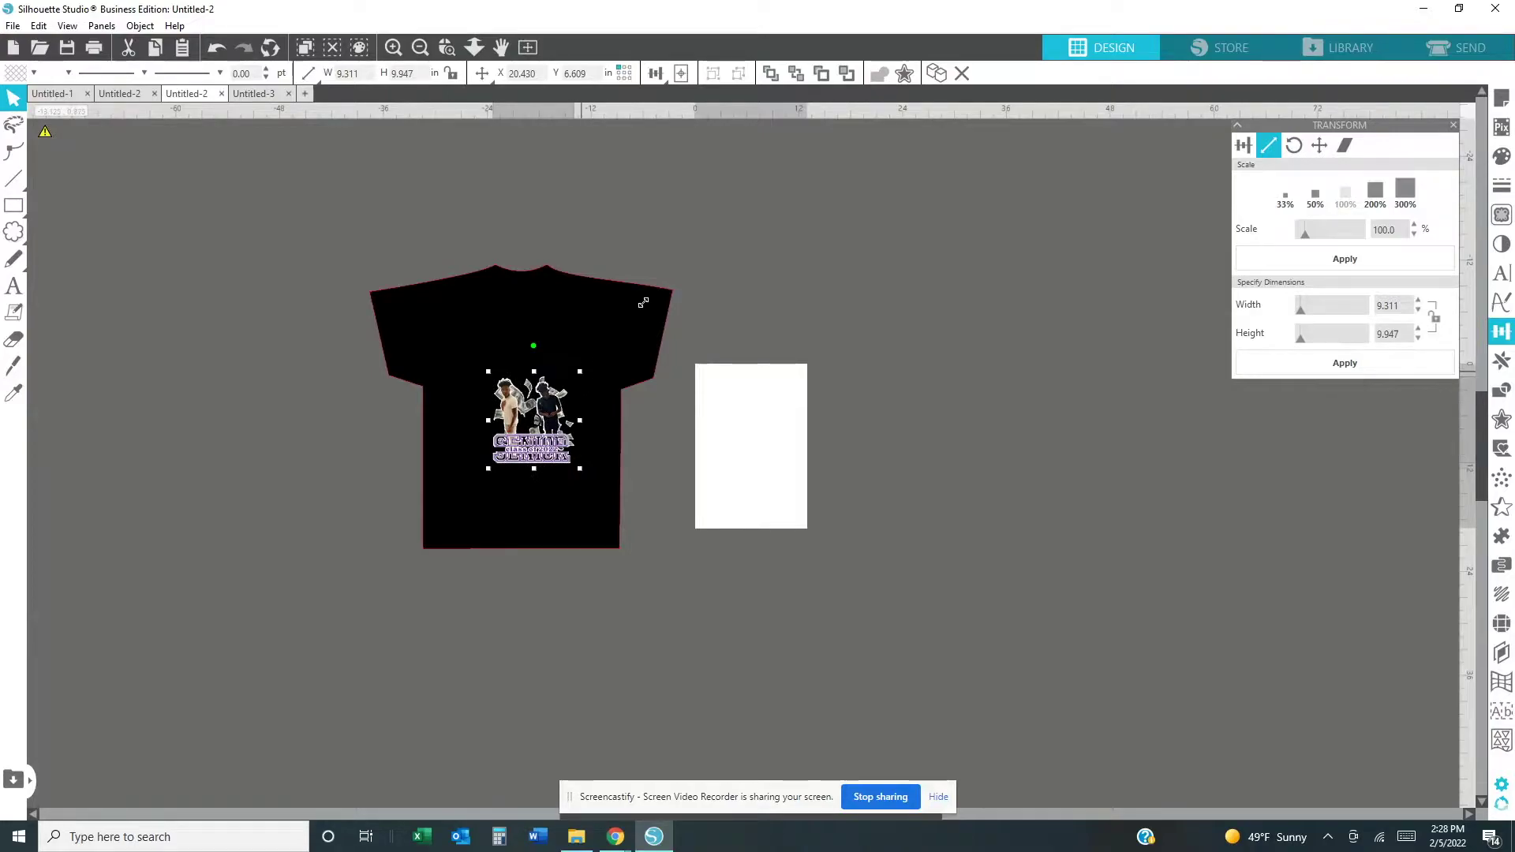
Try to enlarge the senior design across the T-shirt's front, and undo the resizing.
left_click_drag(580, 371, 644, 306)
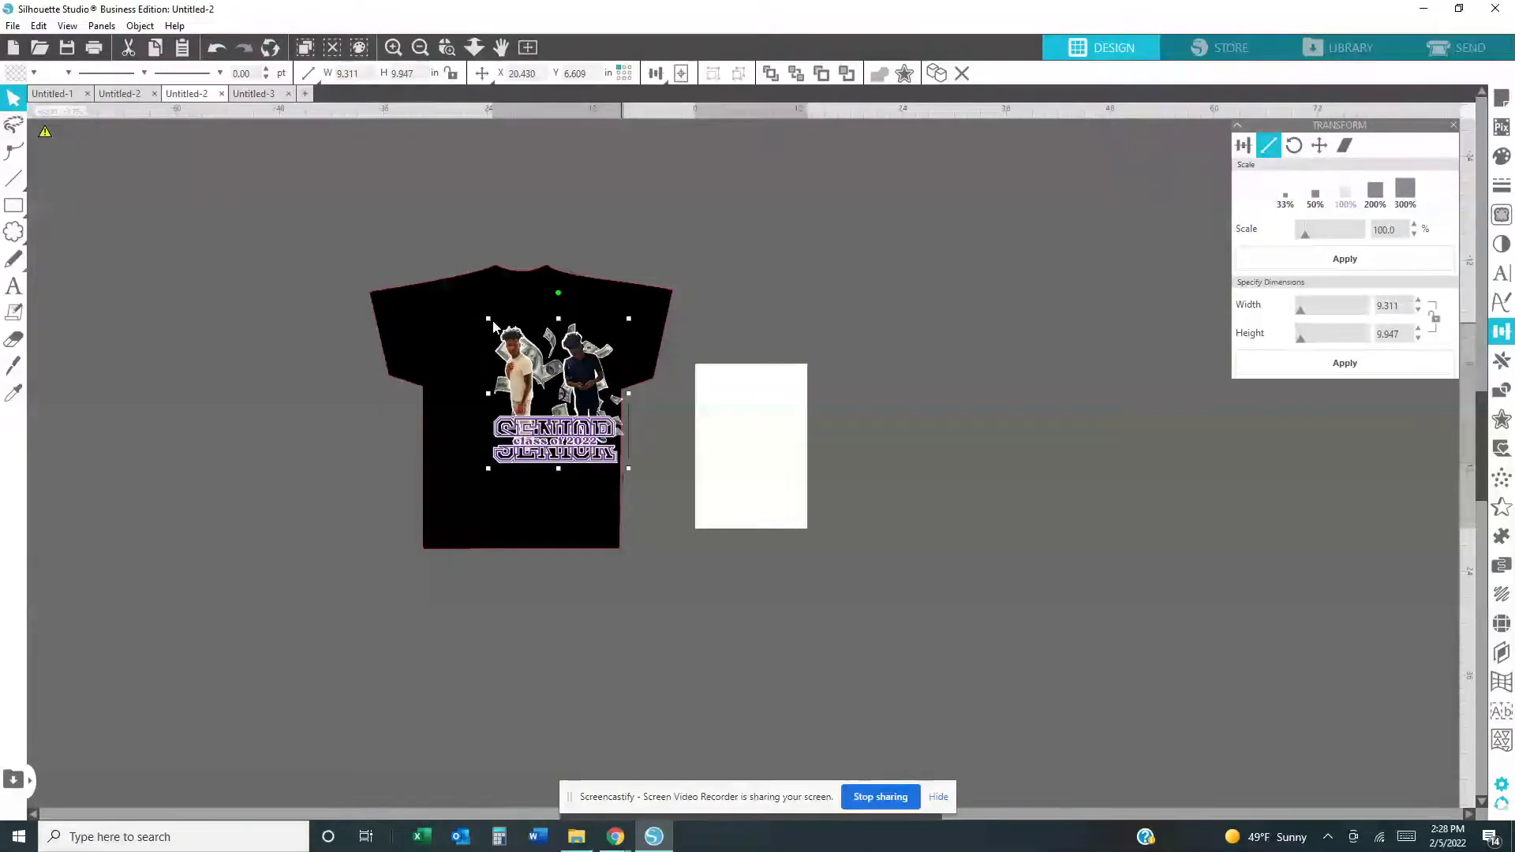
left_click_drag(488, 303, 436, 304)
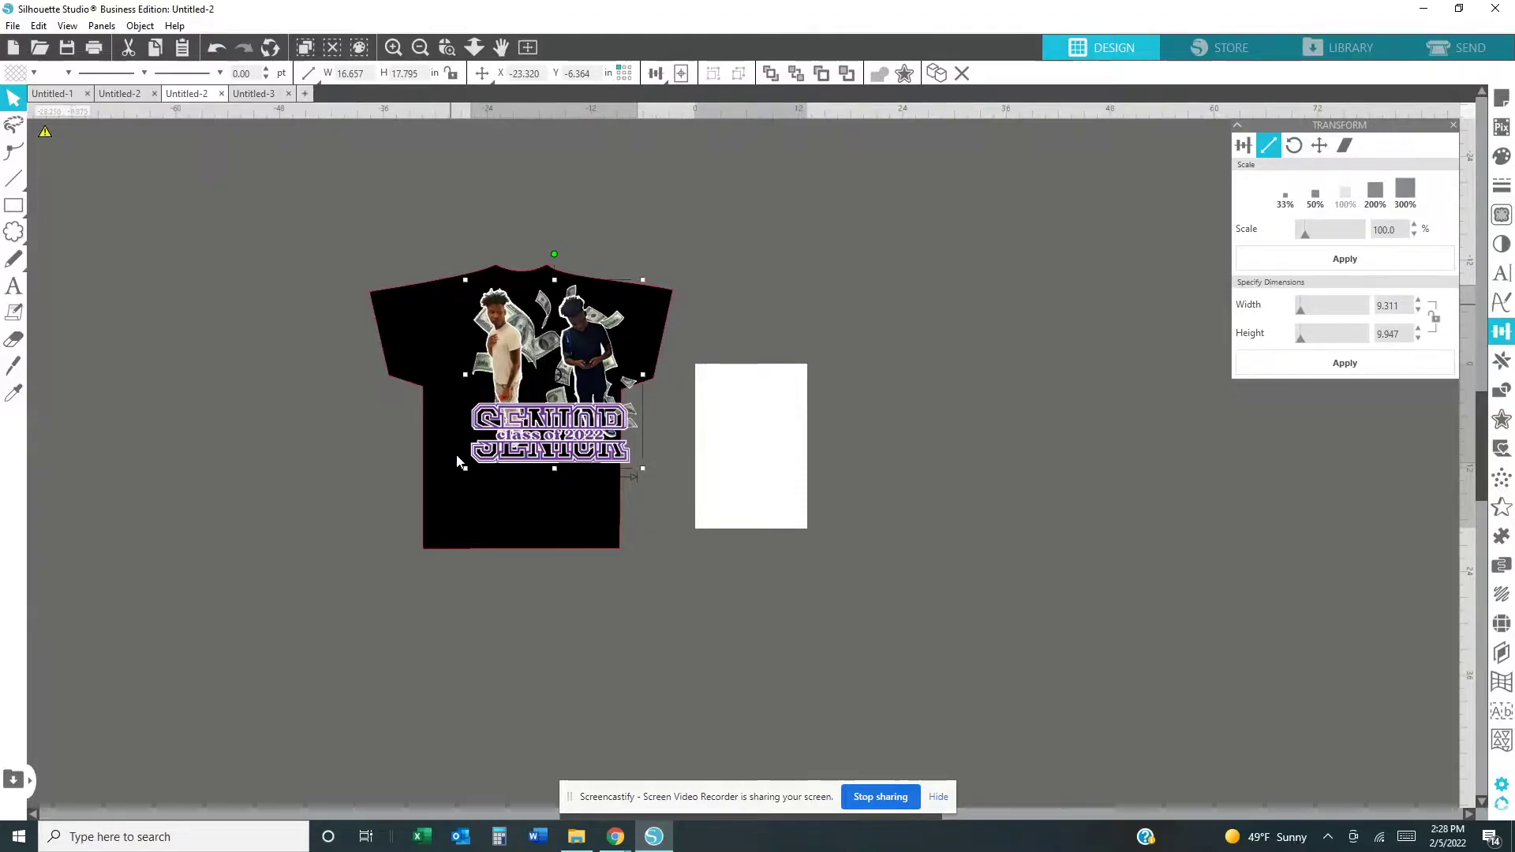
left_click_drag(463, 470, 442, 501)
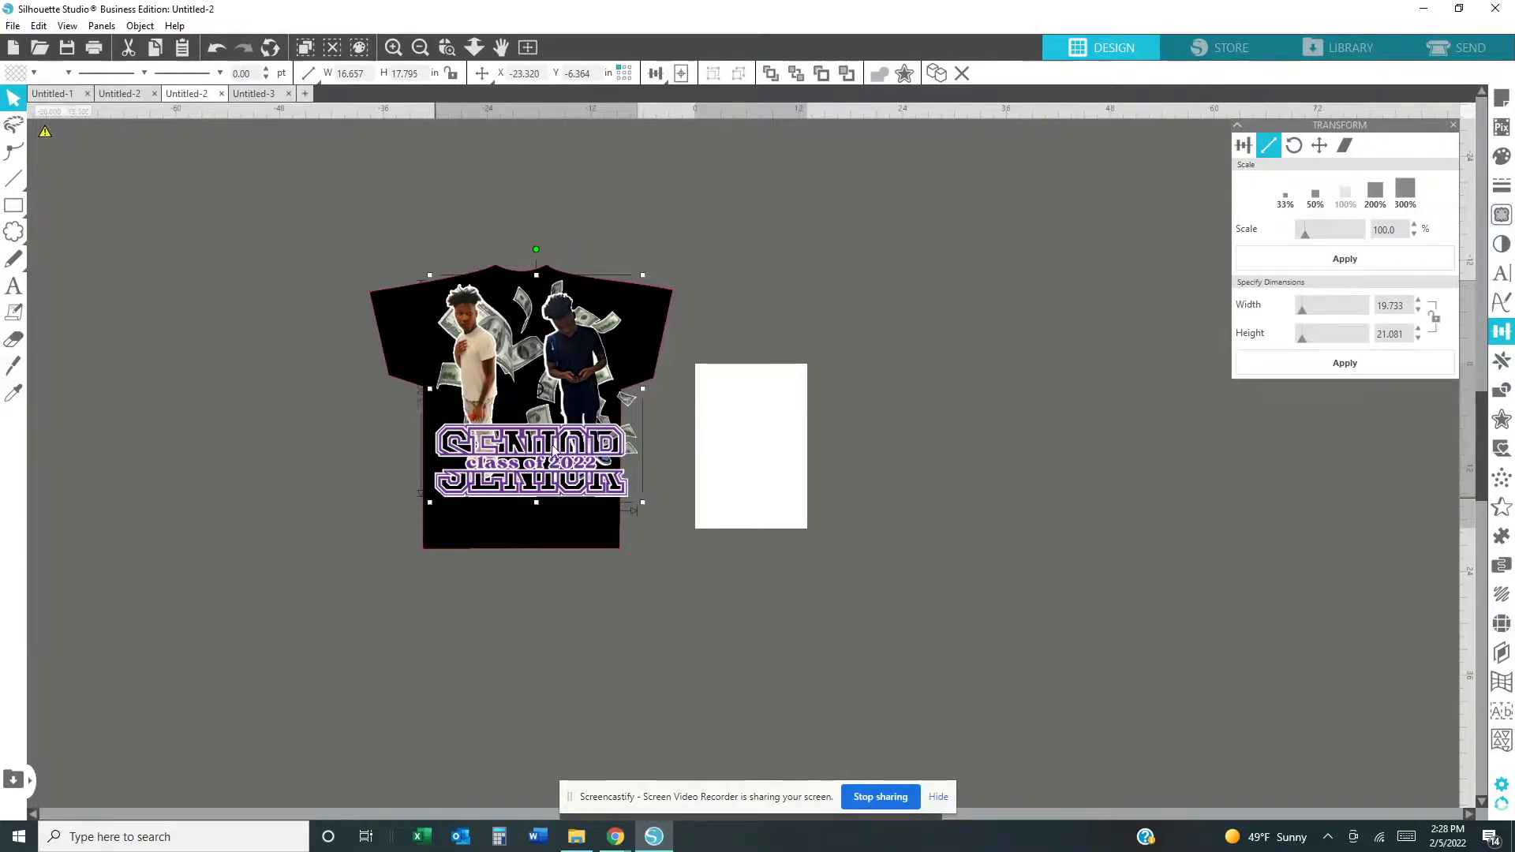
key("ctrl+z")
key("ctrl+z")
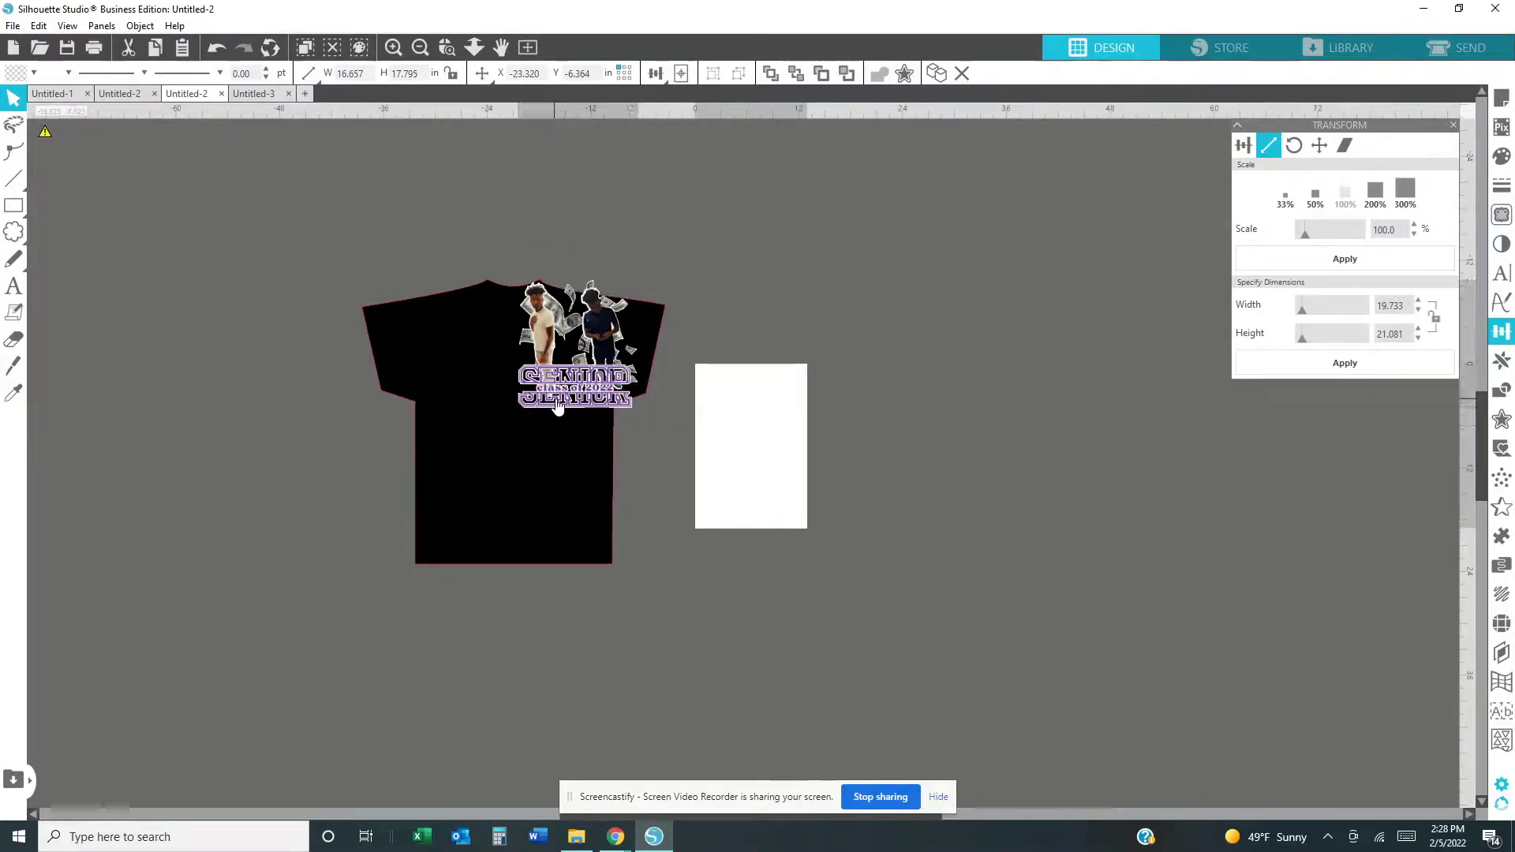
key("ctrl+z")
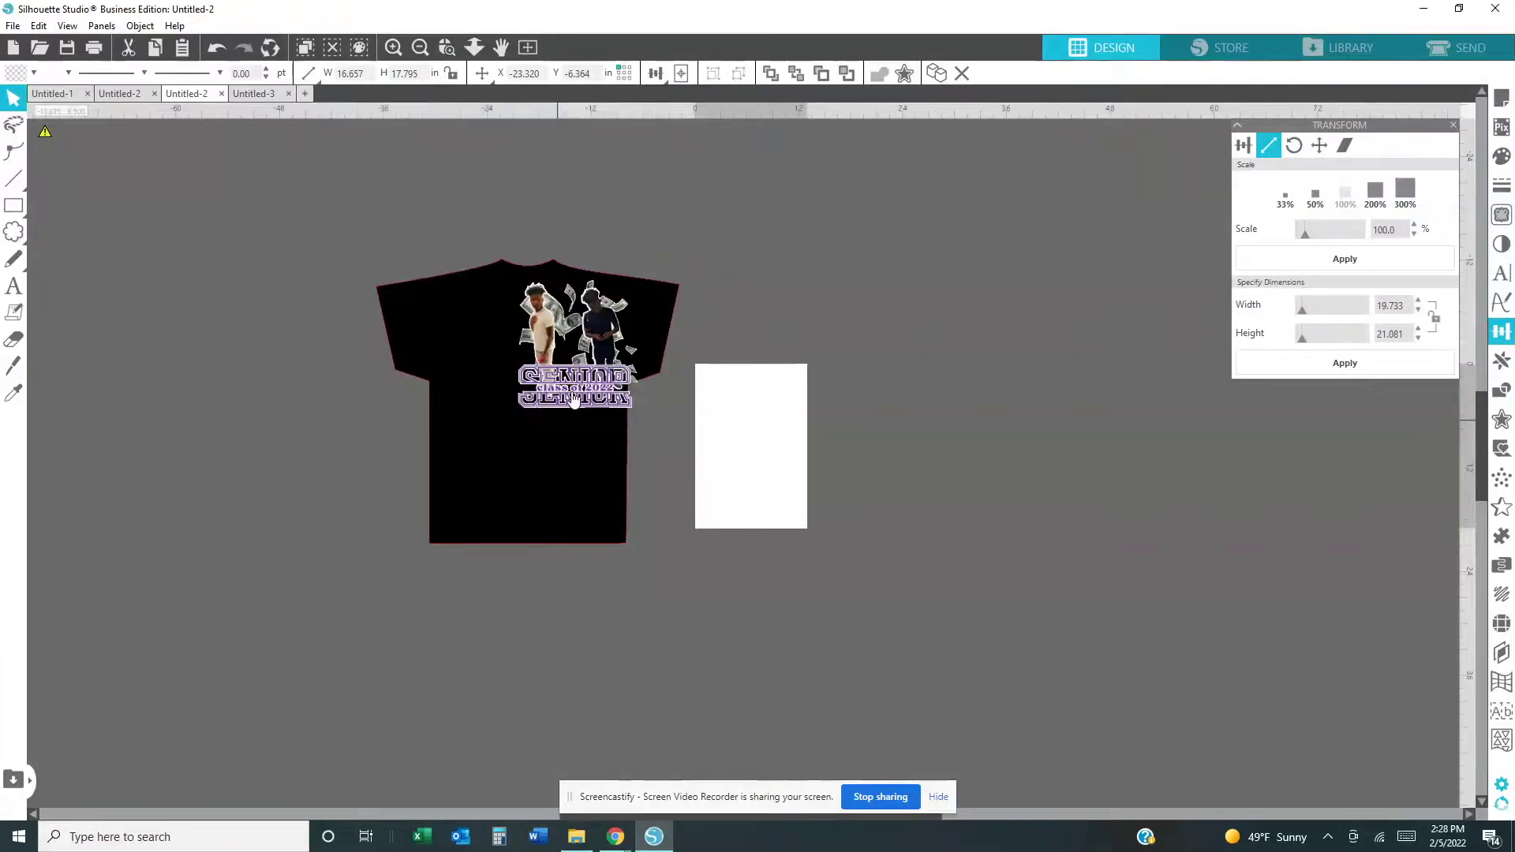
Enlarge the senior design to about 21.7 × 23.2 in and centre it on the front of the T-shirt.
left_click(575, 398)
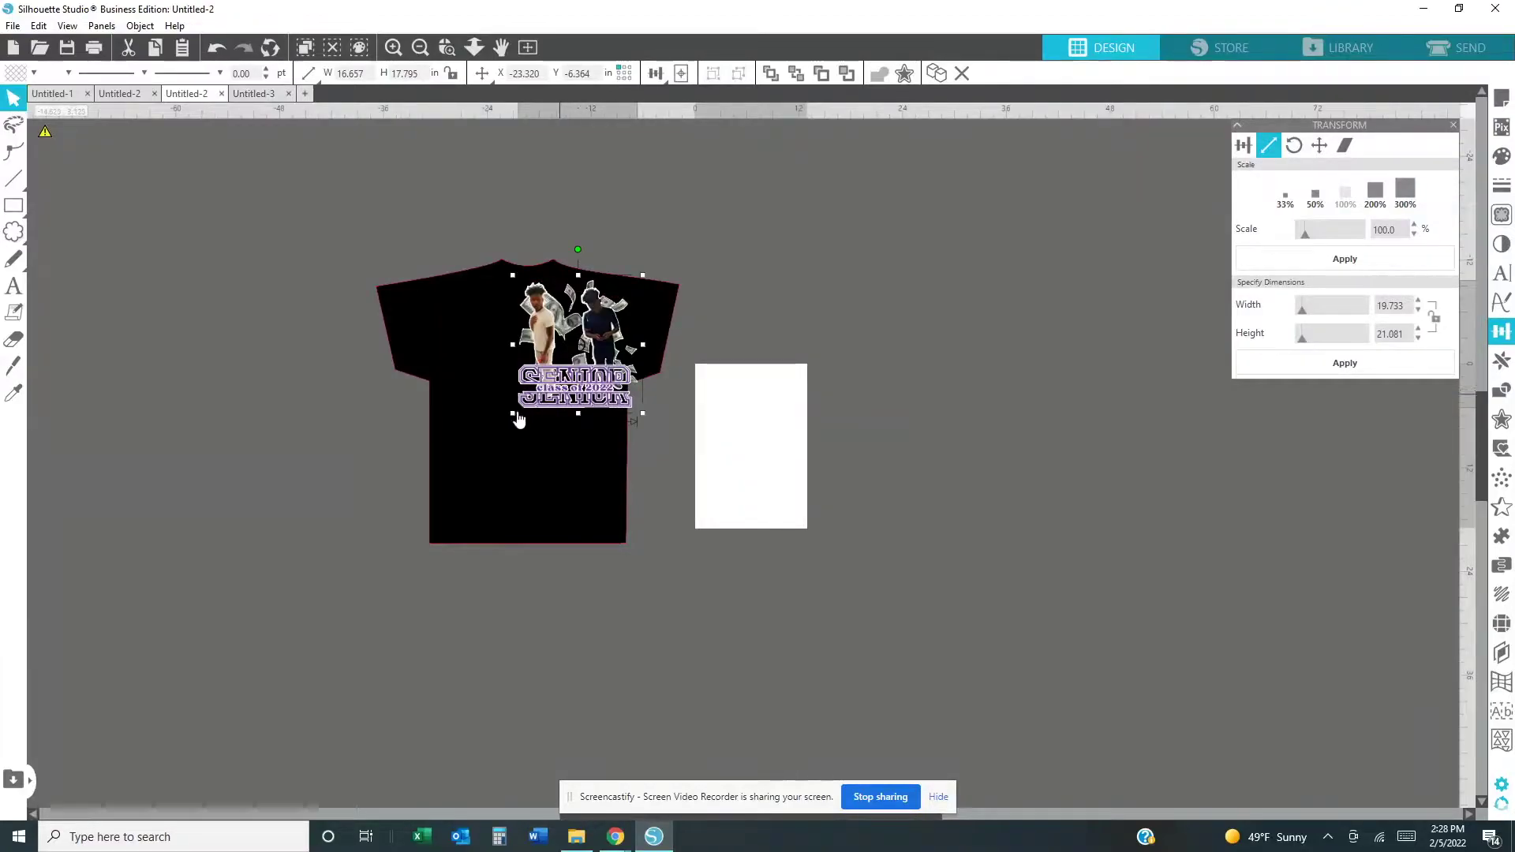
left_click_drag(511, 413, 484, 482)
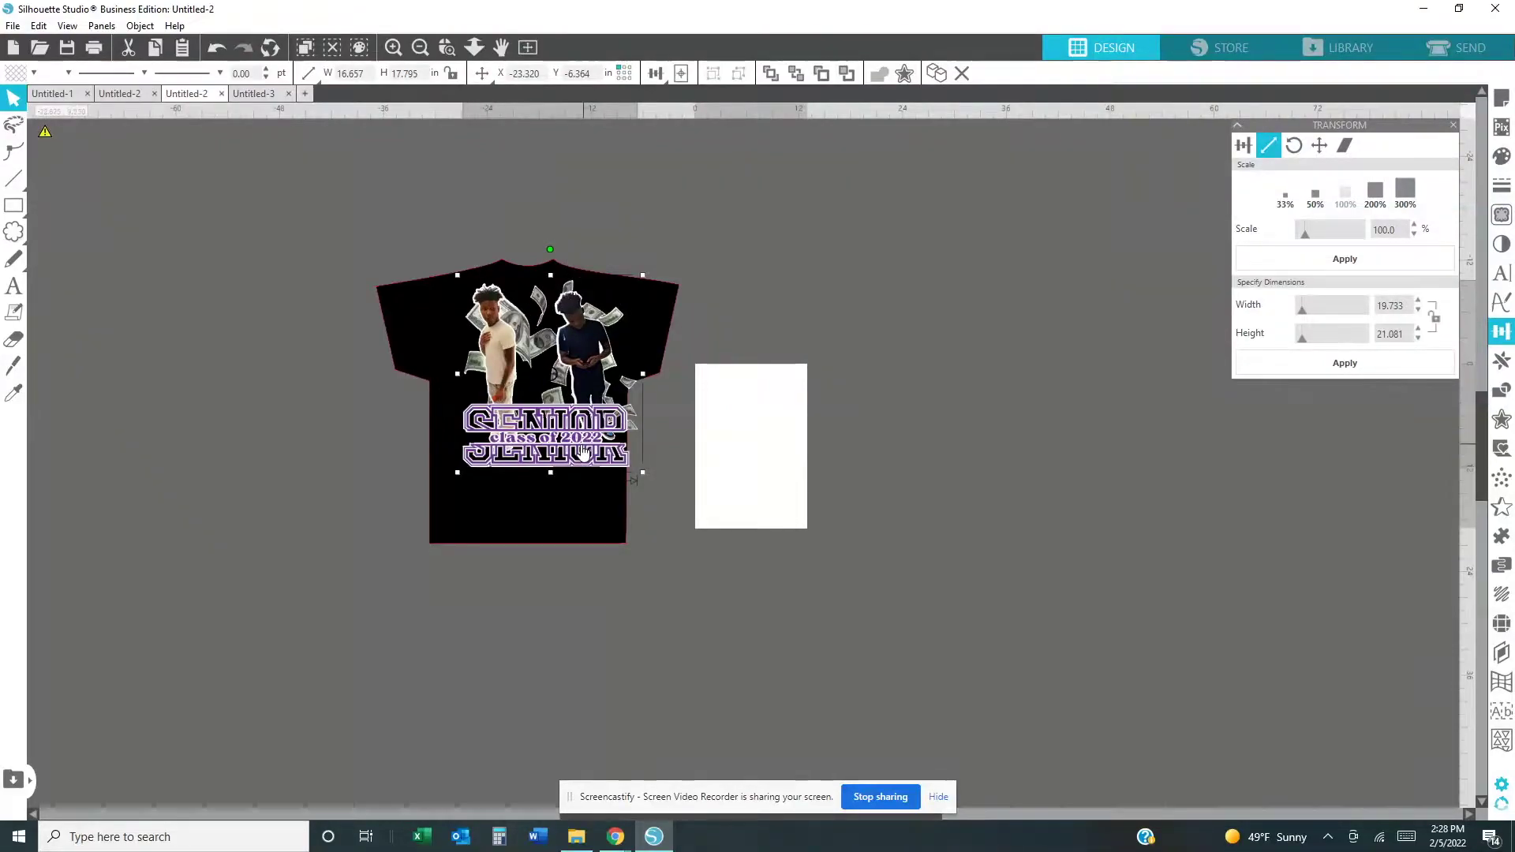
left_click_drag(548, 441, 535, 462)
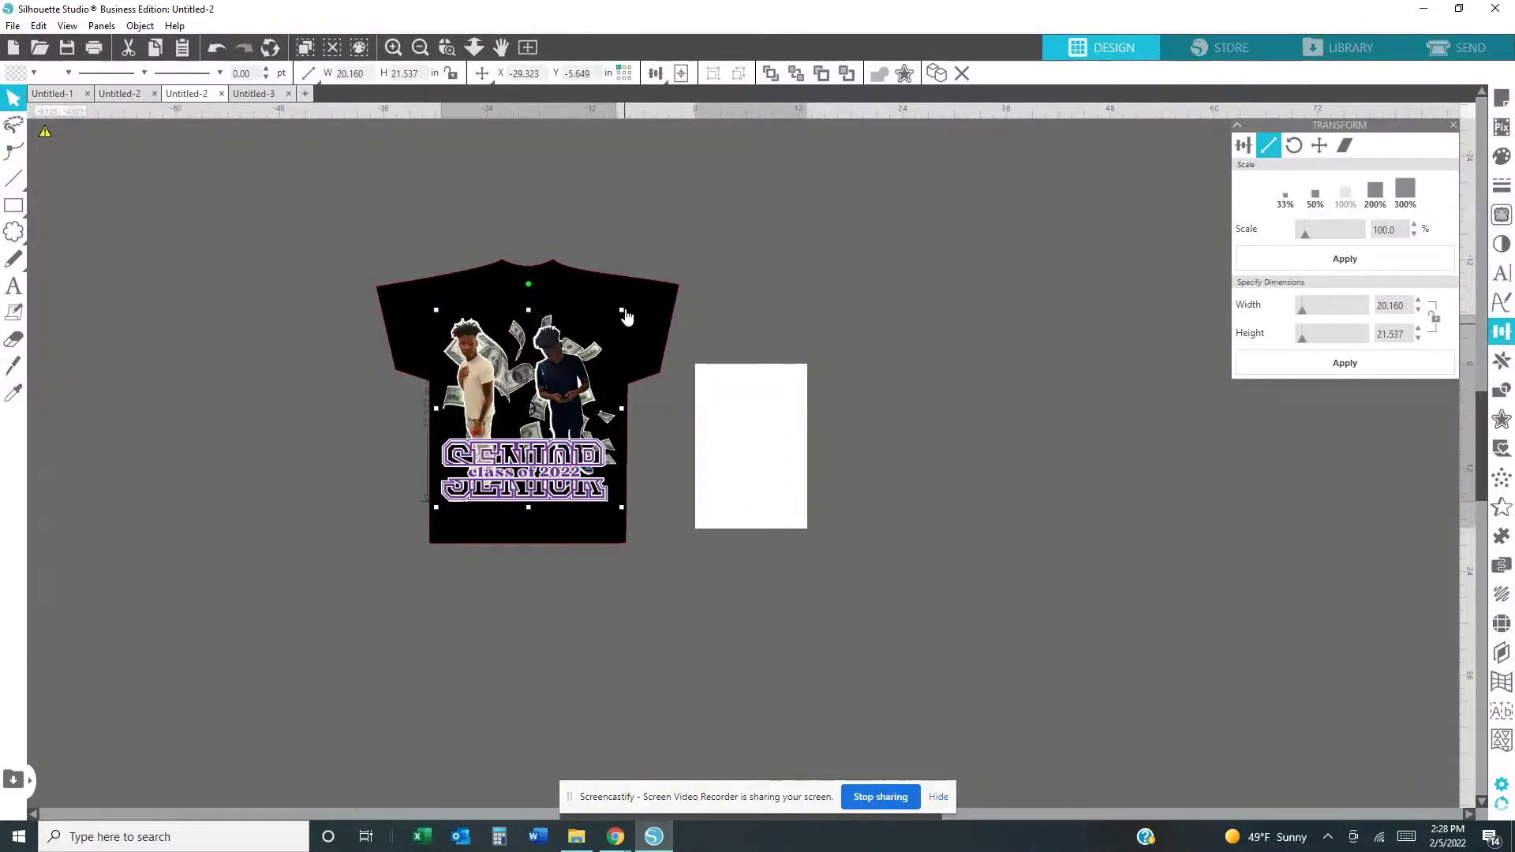
left_click_drag(628, 296, 636, 295)
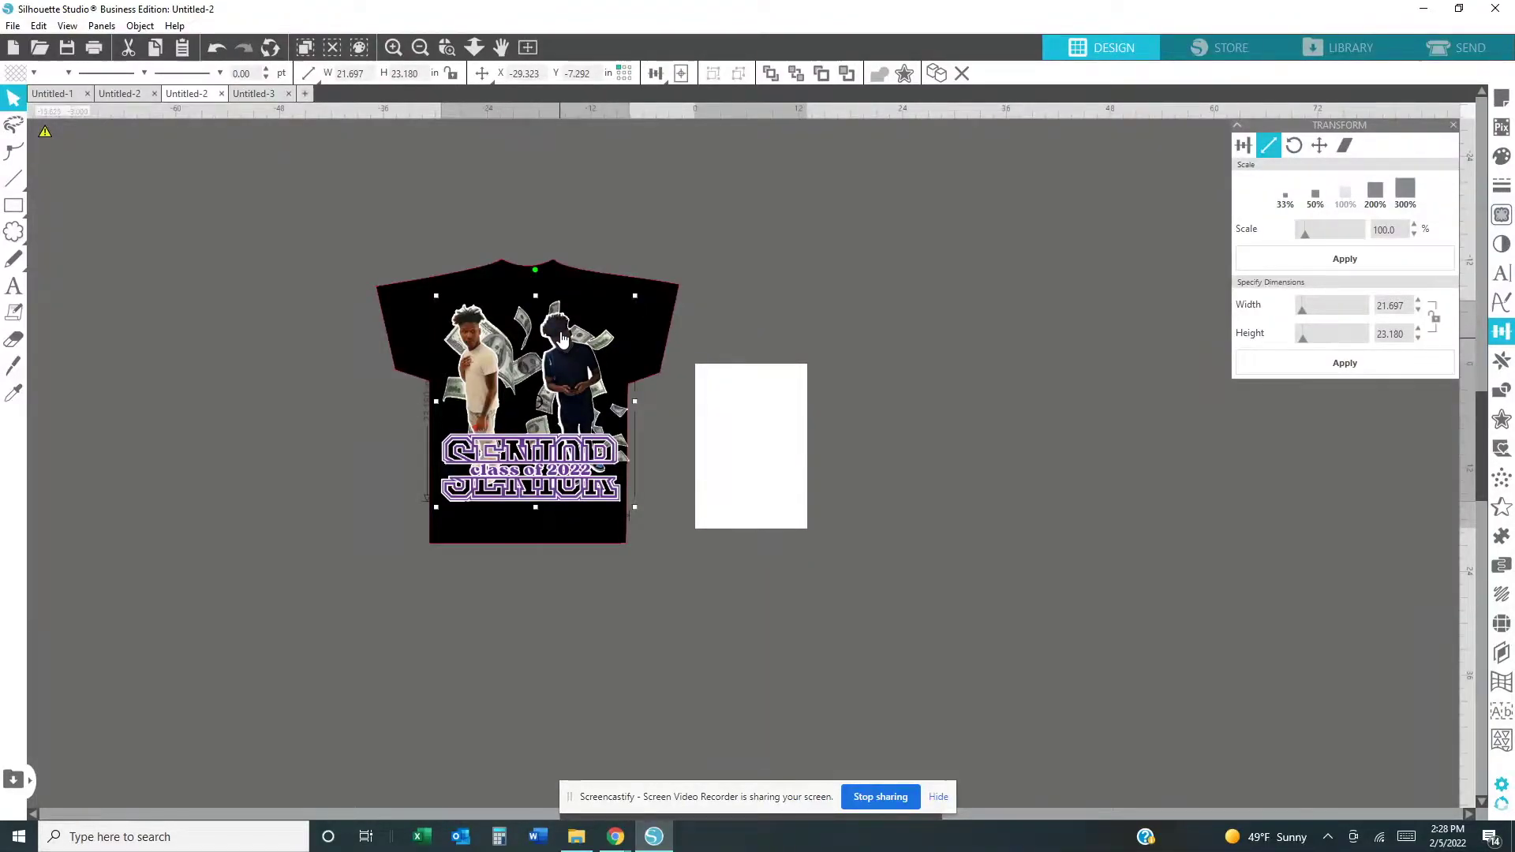
key("Up")
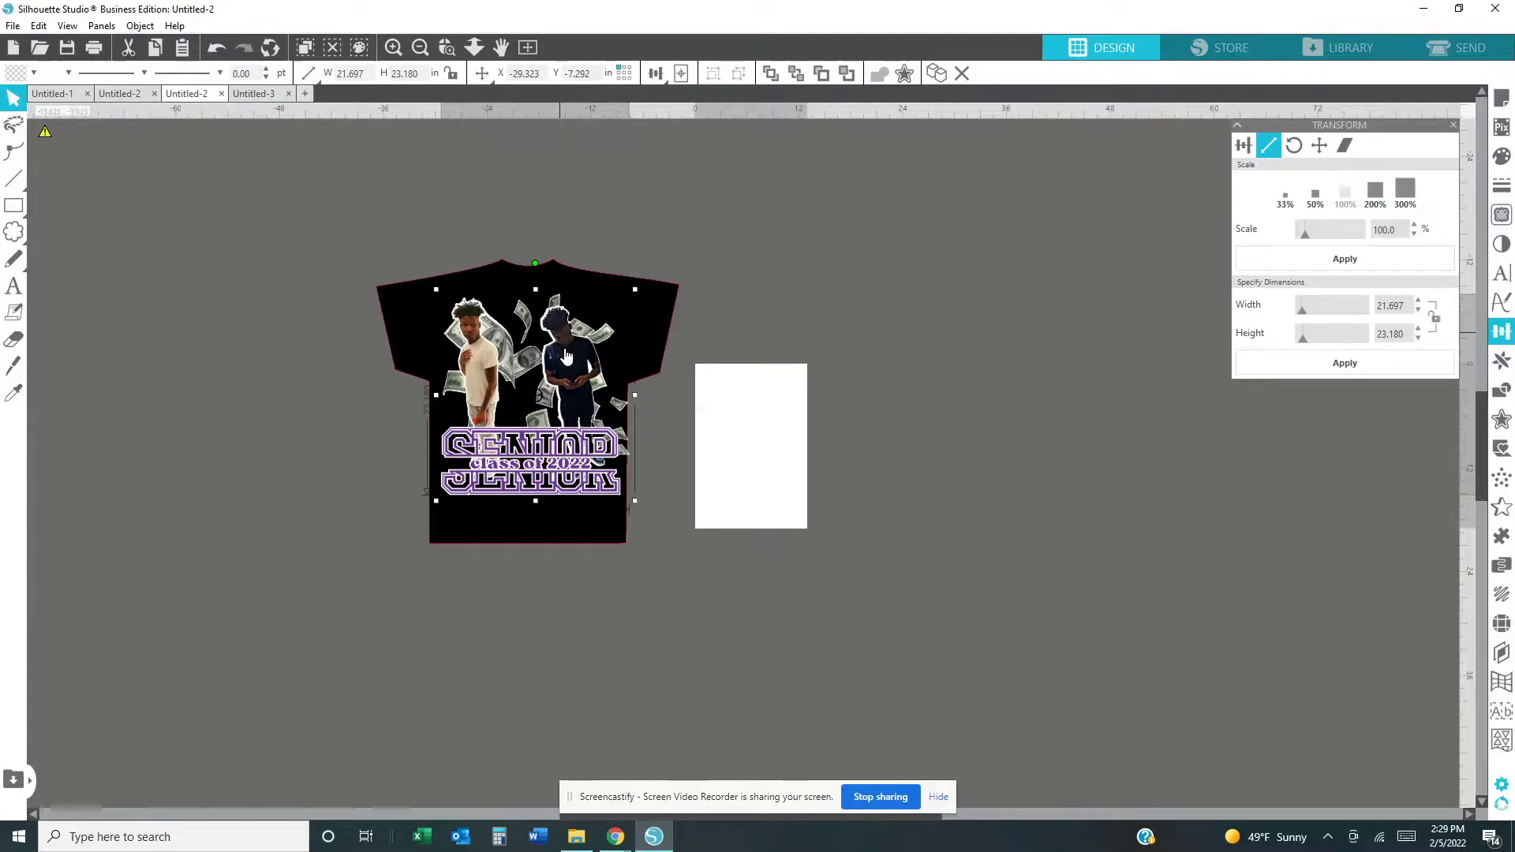
Select the senior design together with the black T-shirt and group them.
left_click(751, 291)
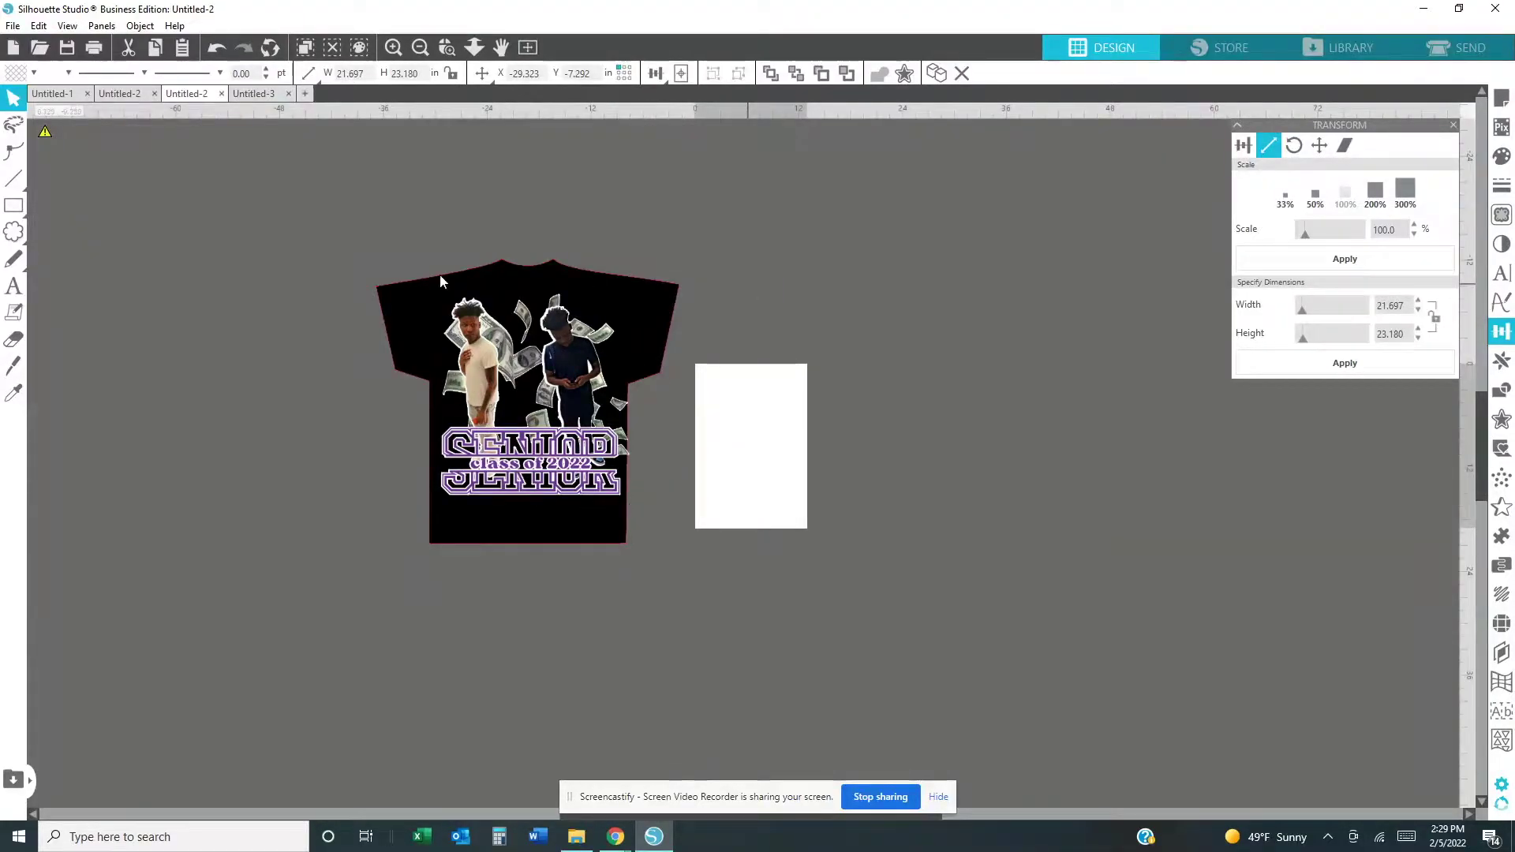
left_click(586, 428)
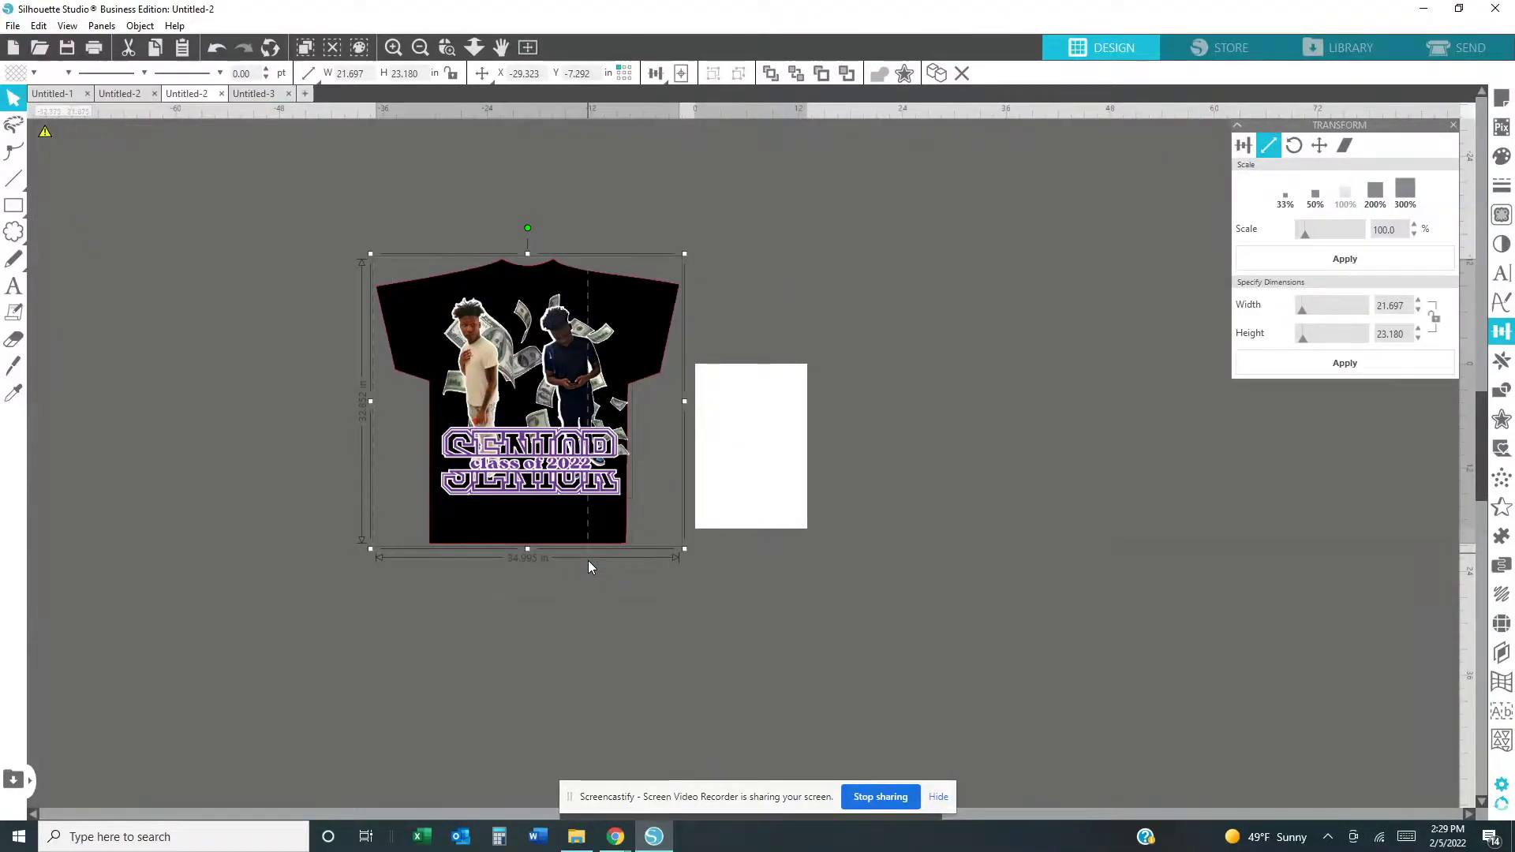
right_click(530, 377)
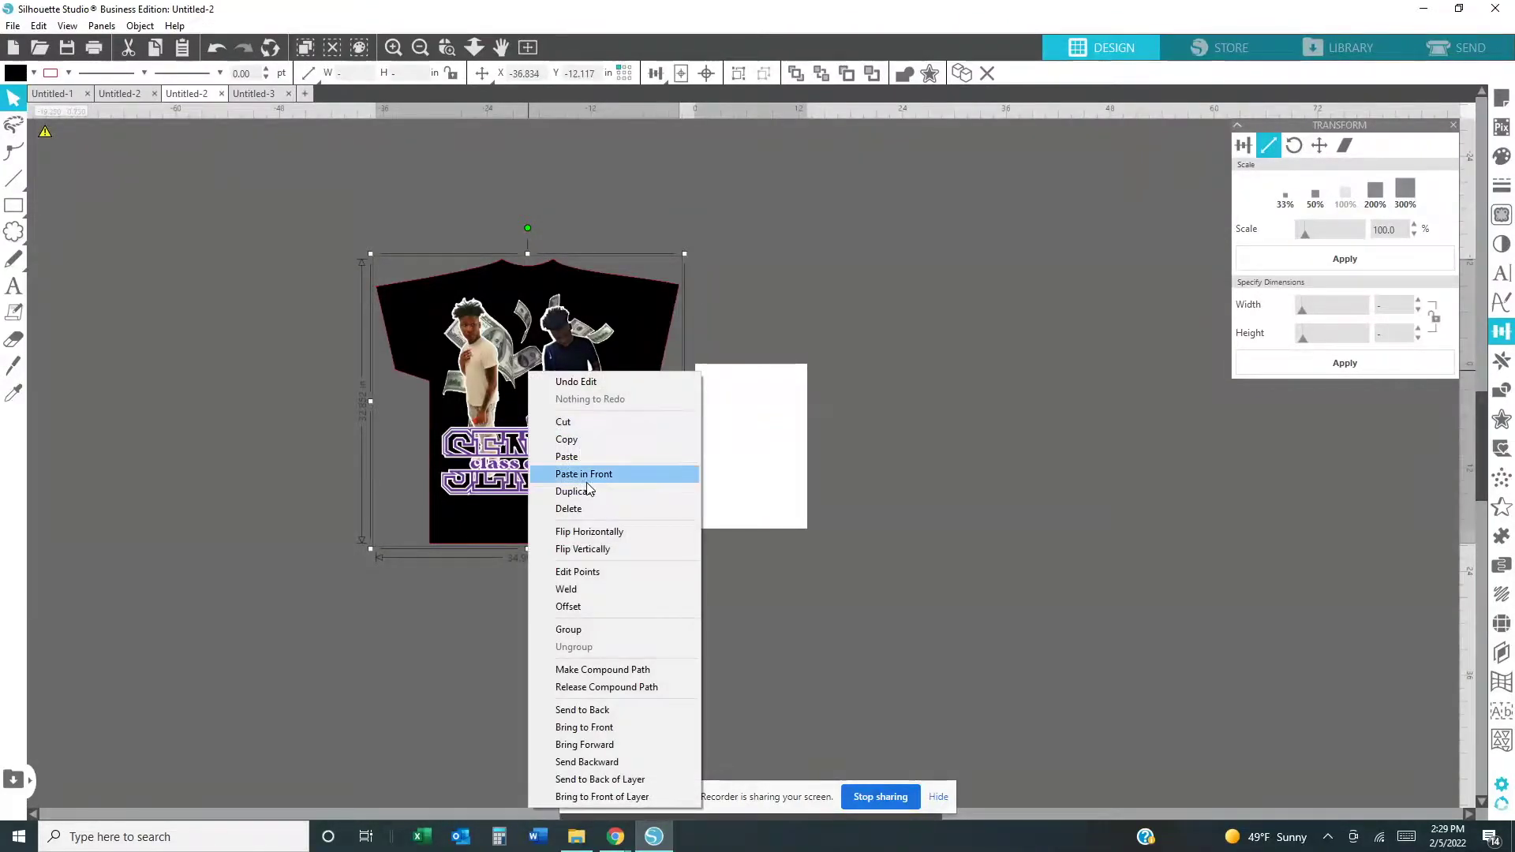
left_click(585, 629)
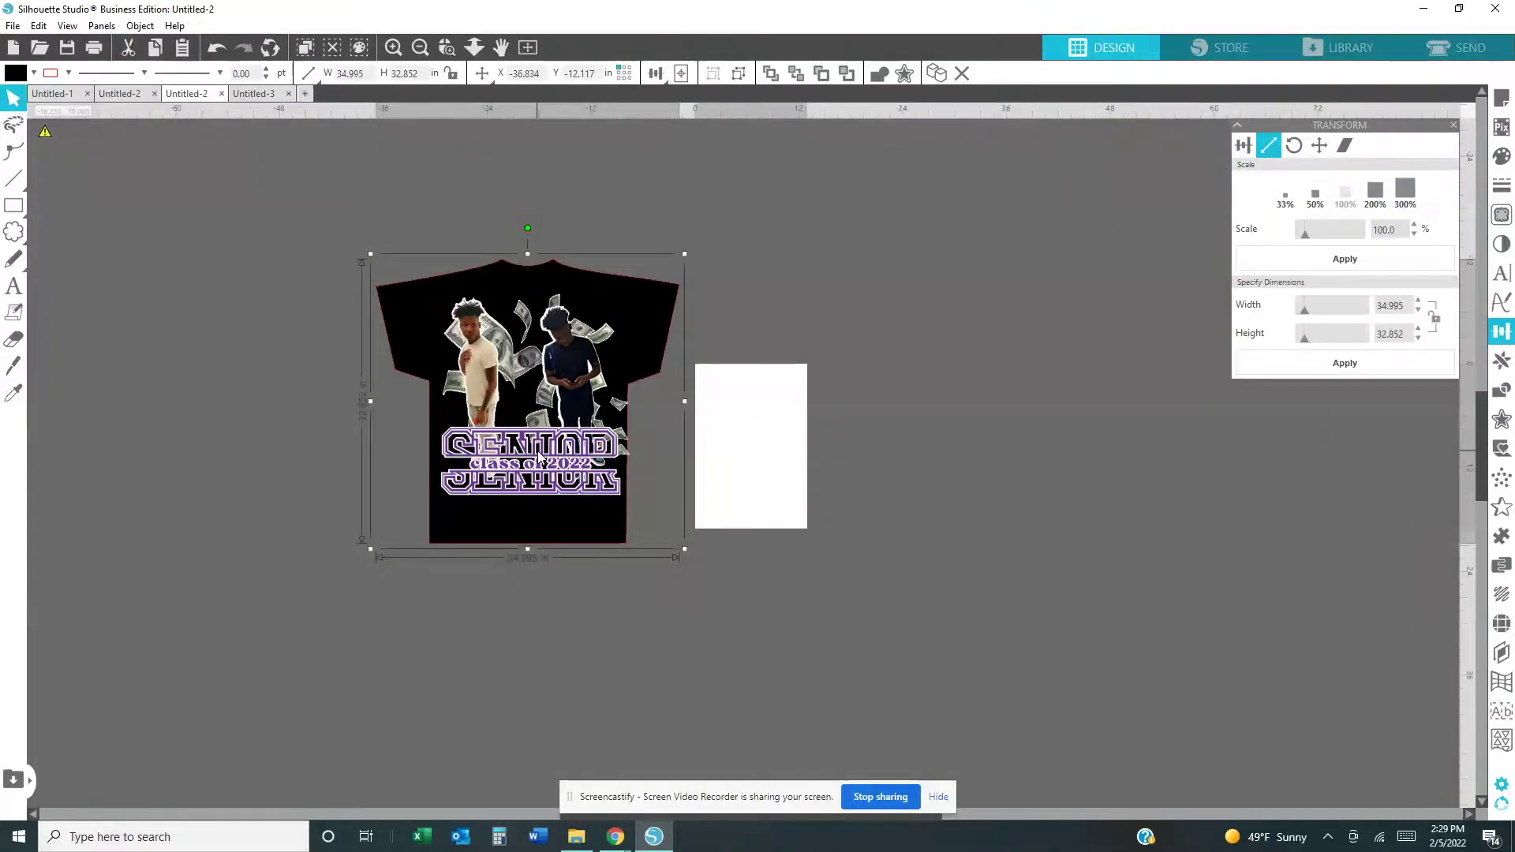
Scale the grouped T-shirt mockup down to about 11.9 × 11.2 in and centre it across the page.
left_click_drag(675, 419, 781, 424)
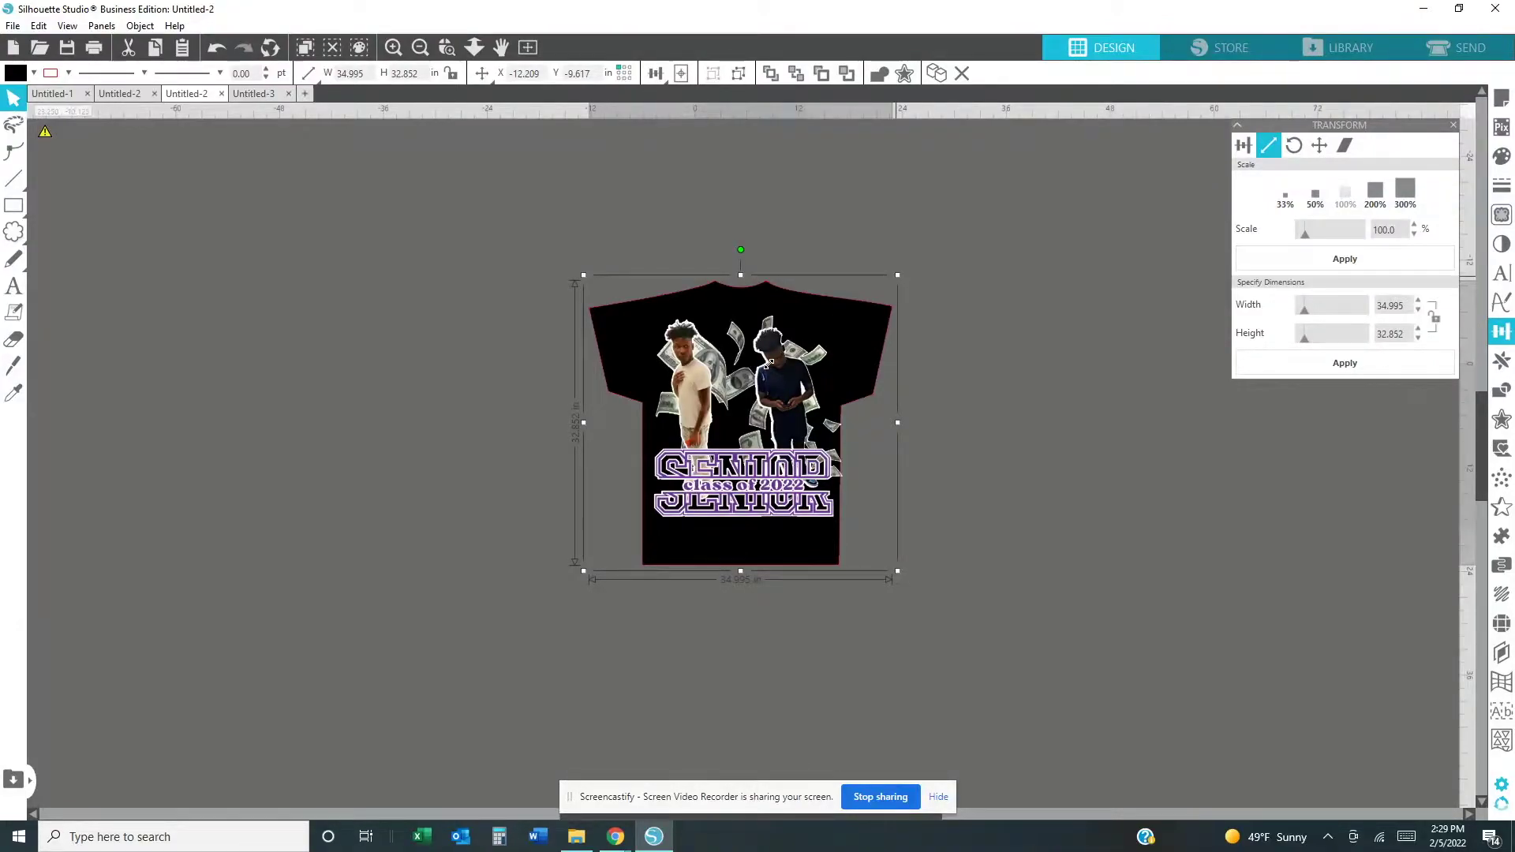
left_click_drag(898, 274, 858, 312)
left_click_drag(703, 415, 661, 435)
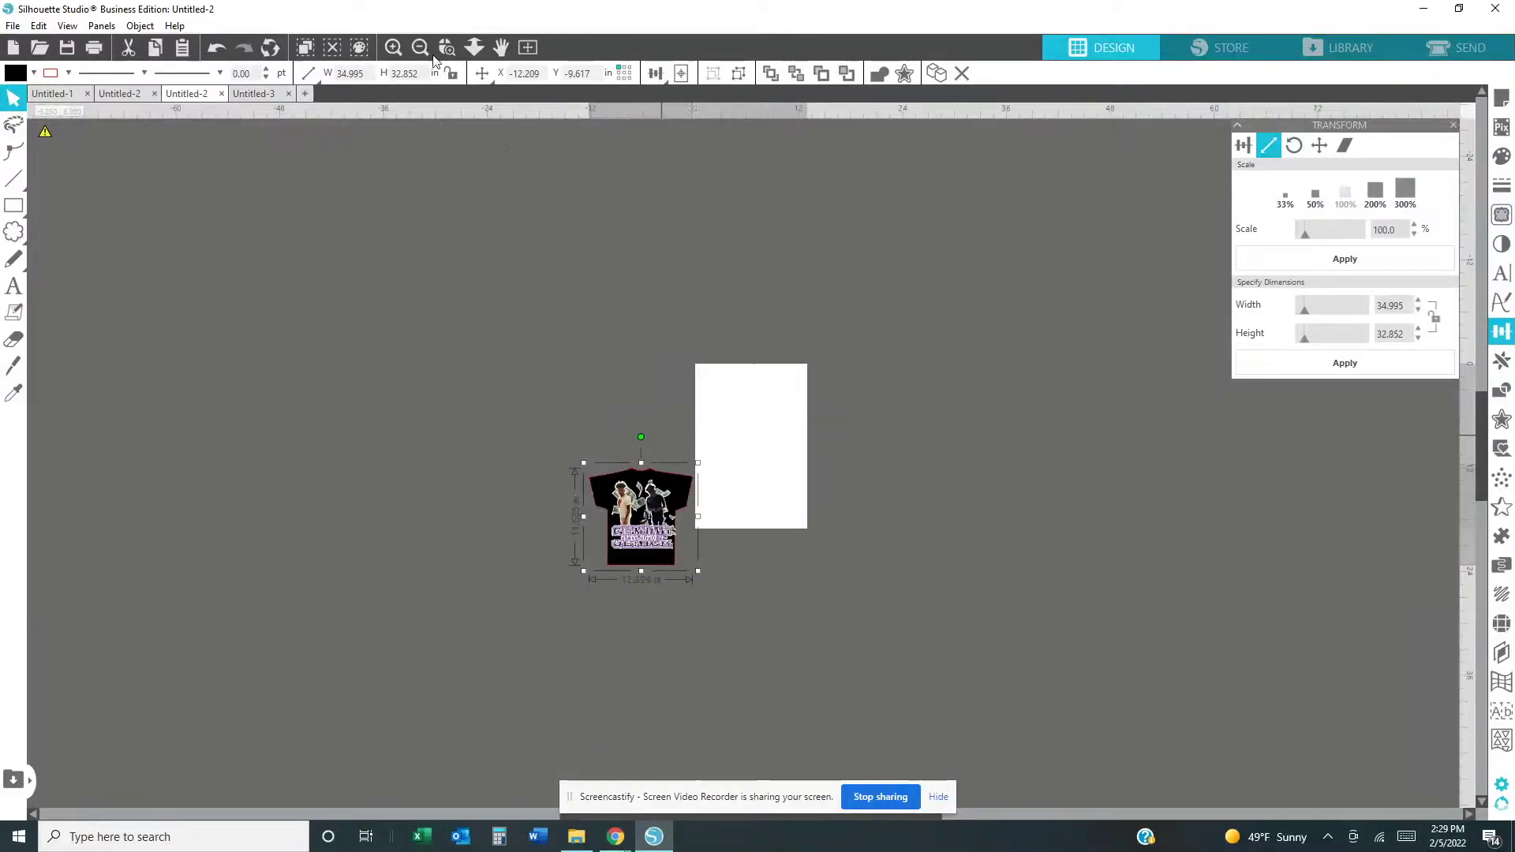
left_click(529, 49)
left_click_drag(386, 552, 752, 313)
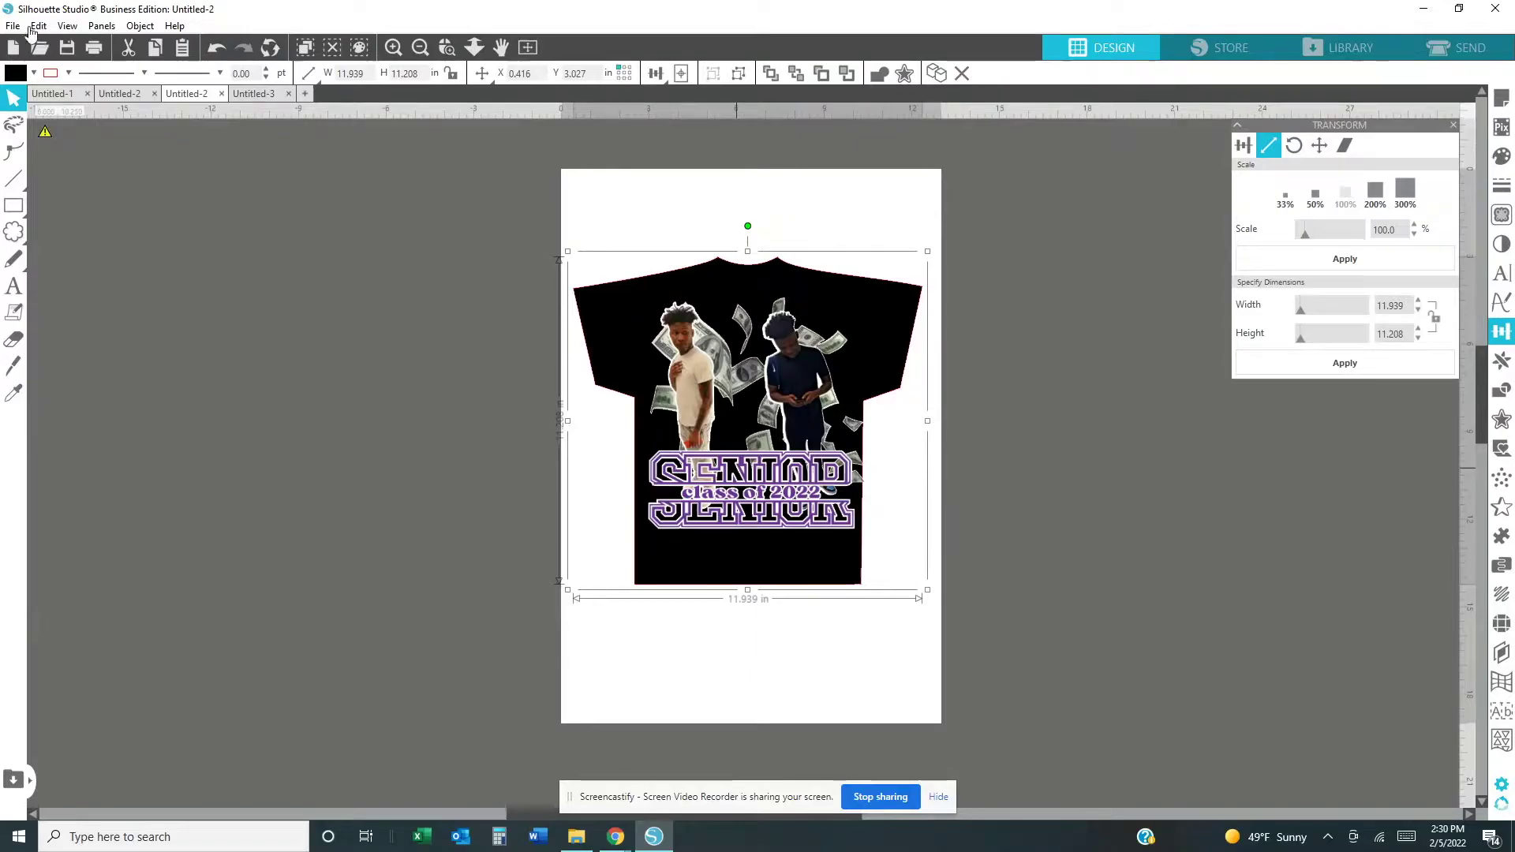
Set up saving the mockup to the Downloads folder on the hard drive as jay12 in PNG format.
left_click(12, 26)
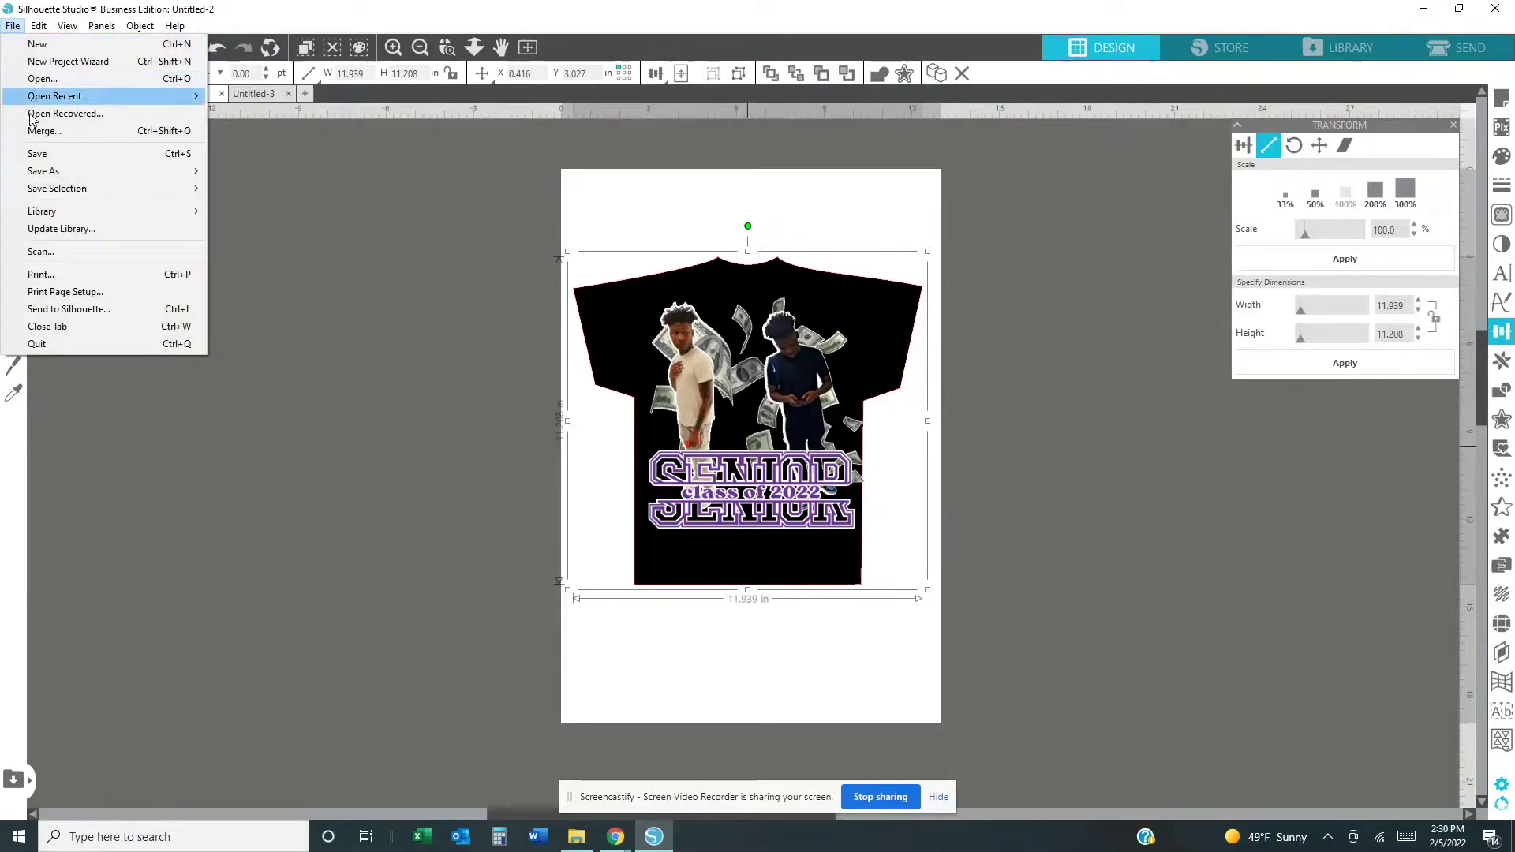
mouse_move(39, 174)
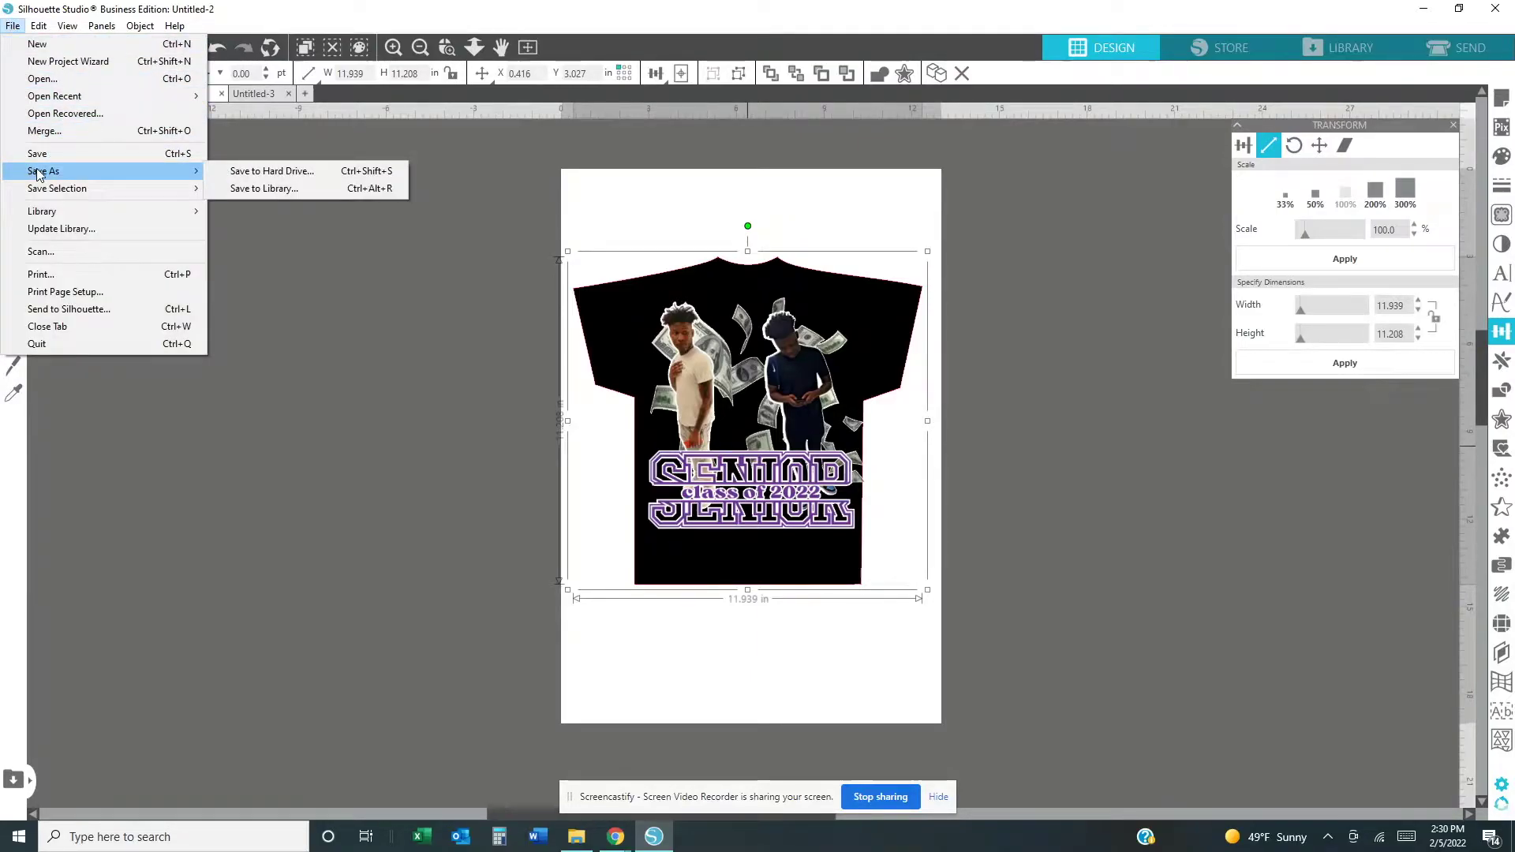
left_click(262, 174)
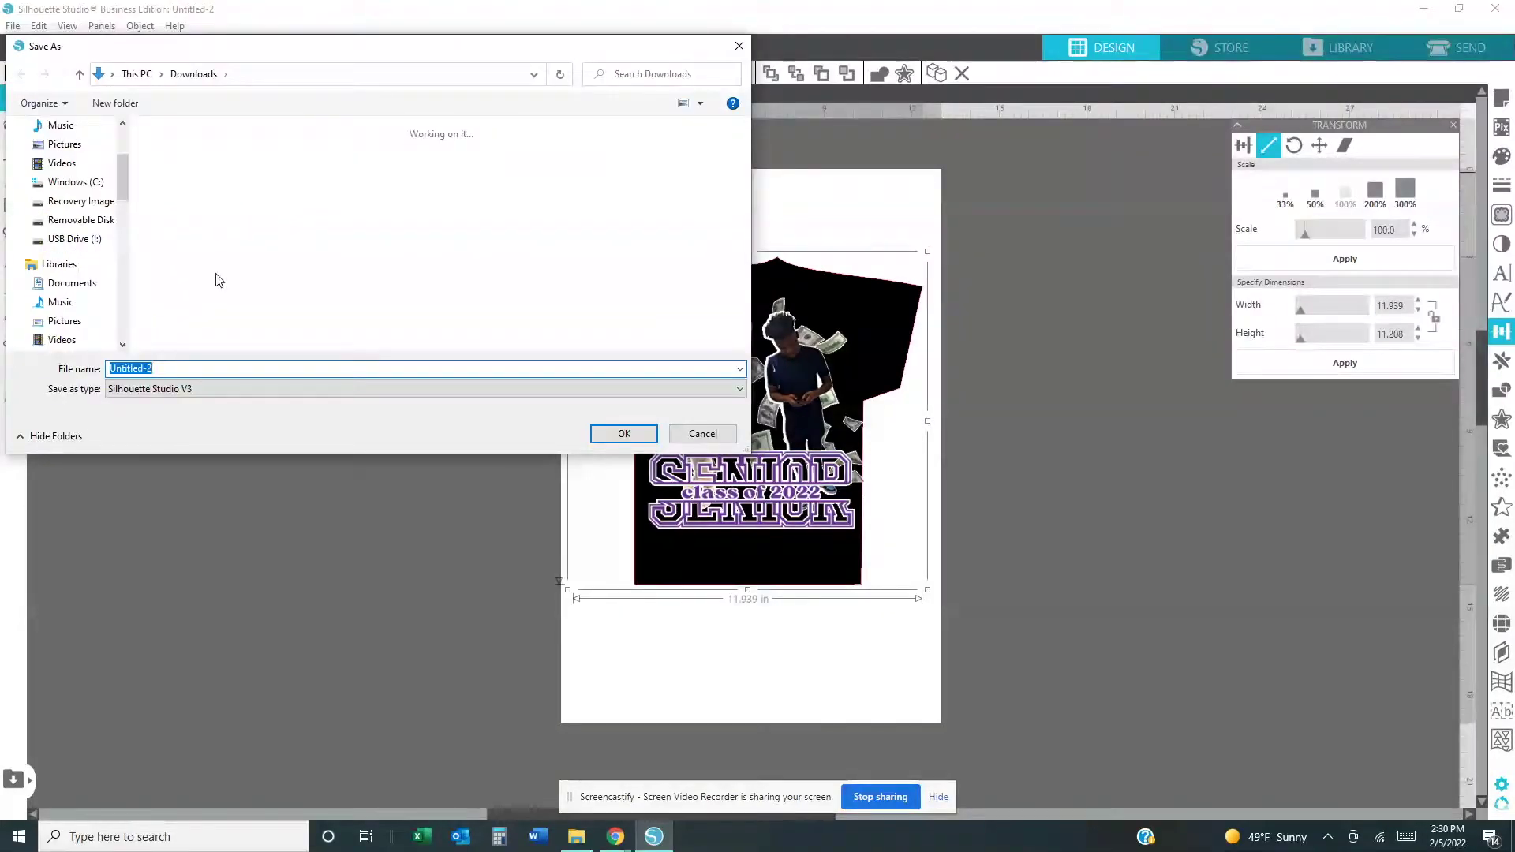
double_click(171, 368)
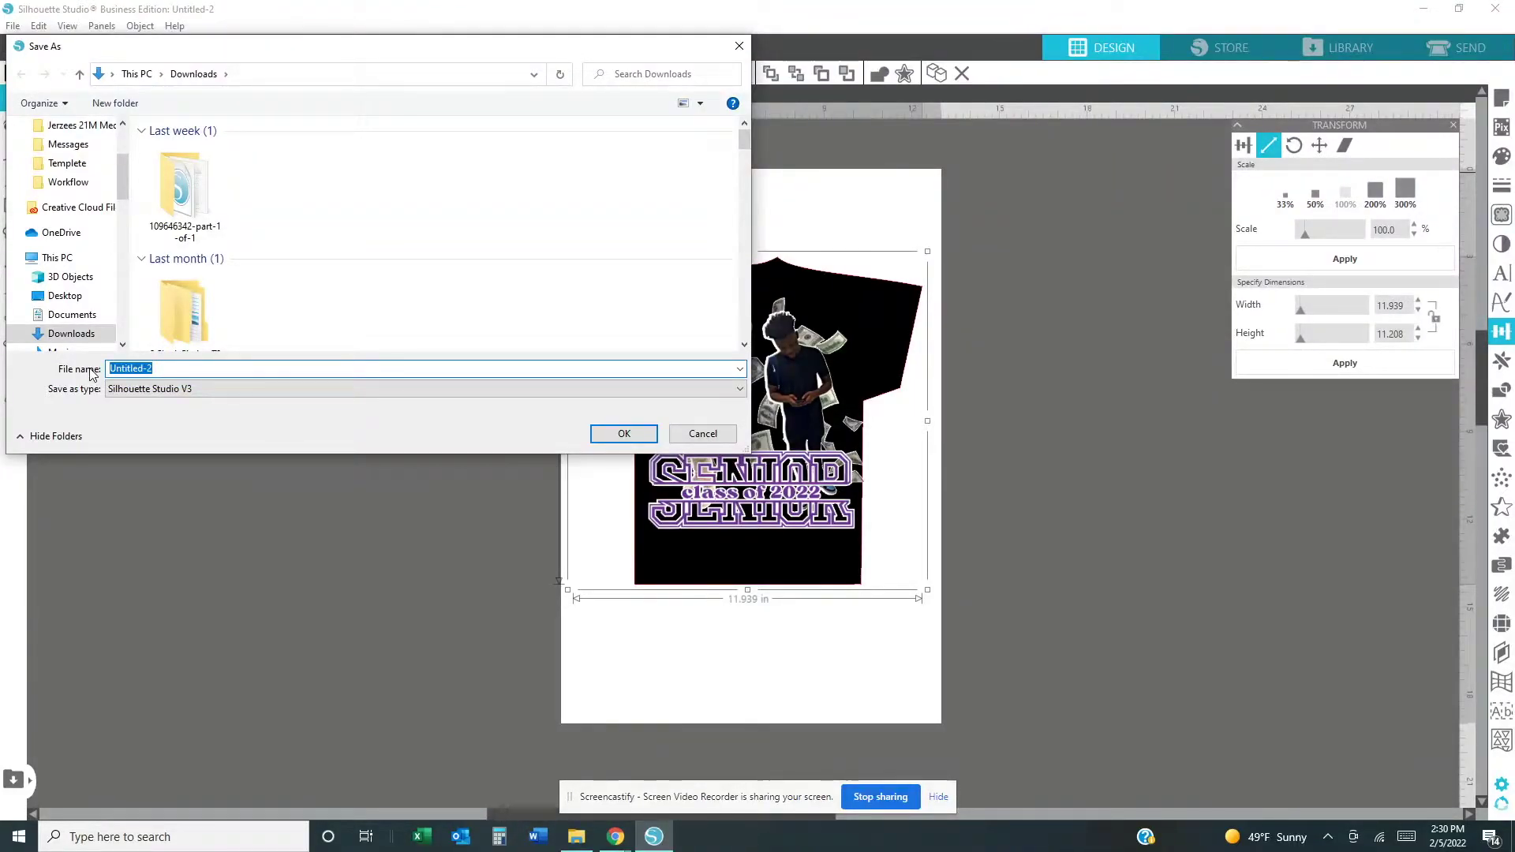
type("jay")
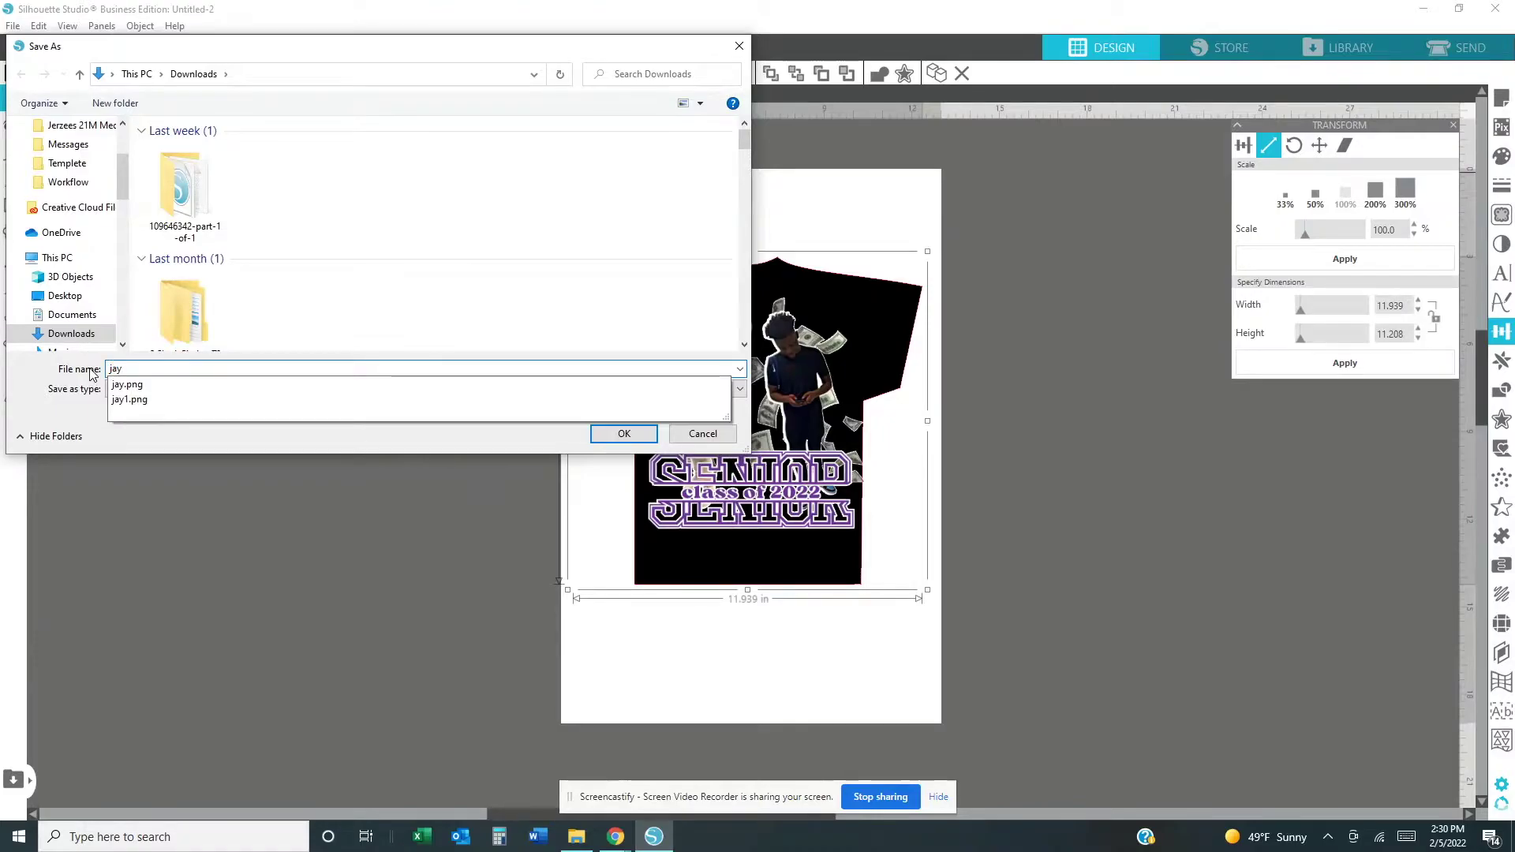
type("1")
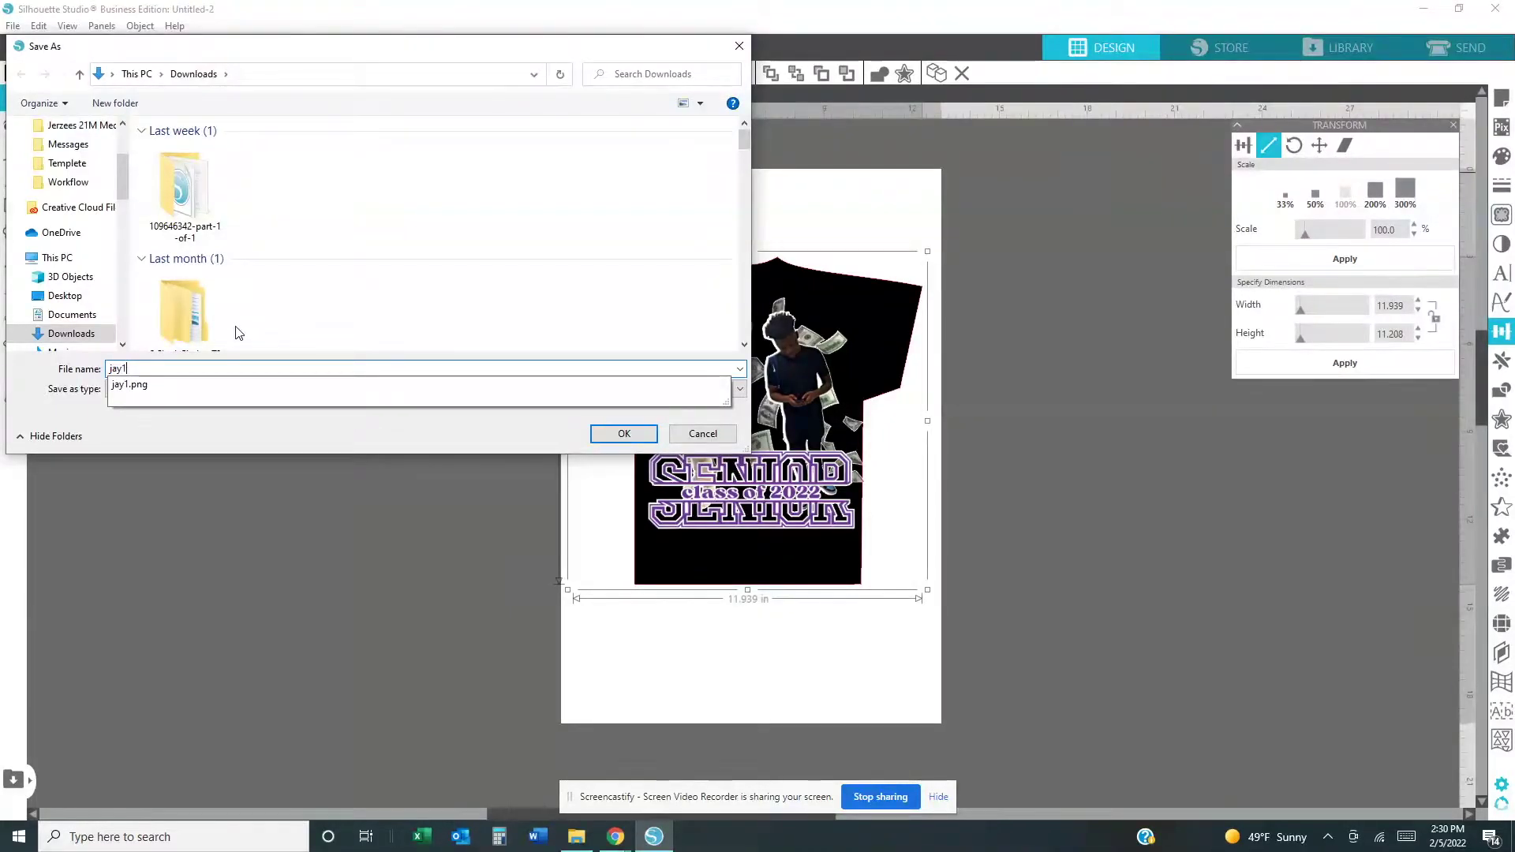
type("2")
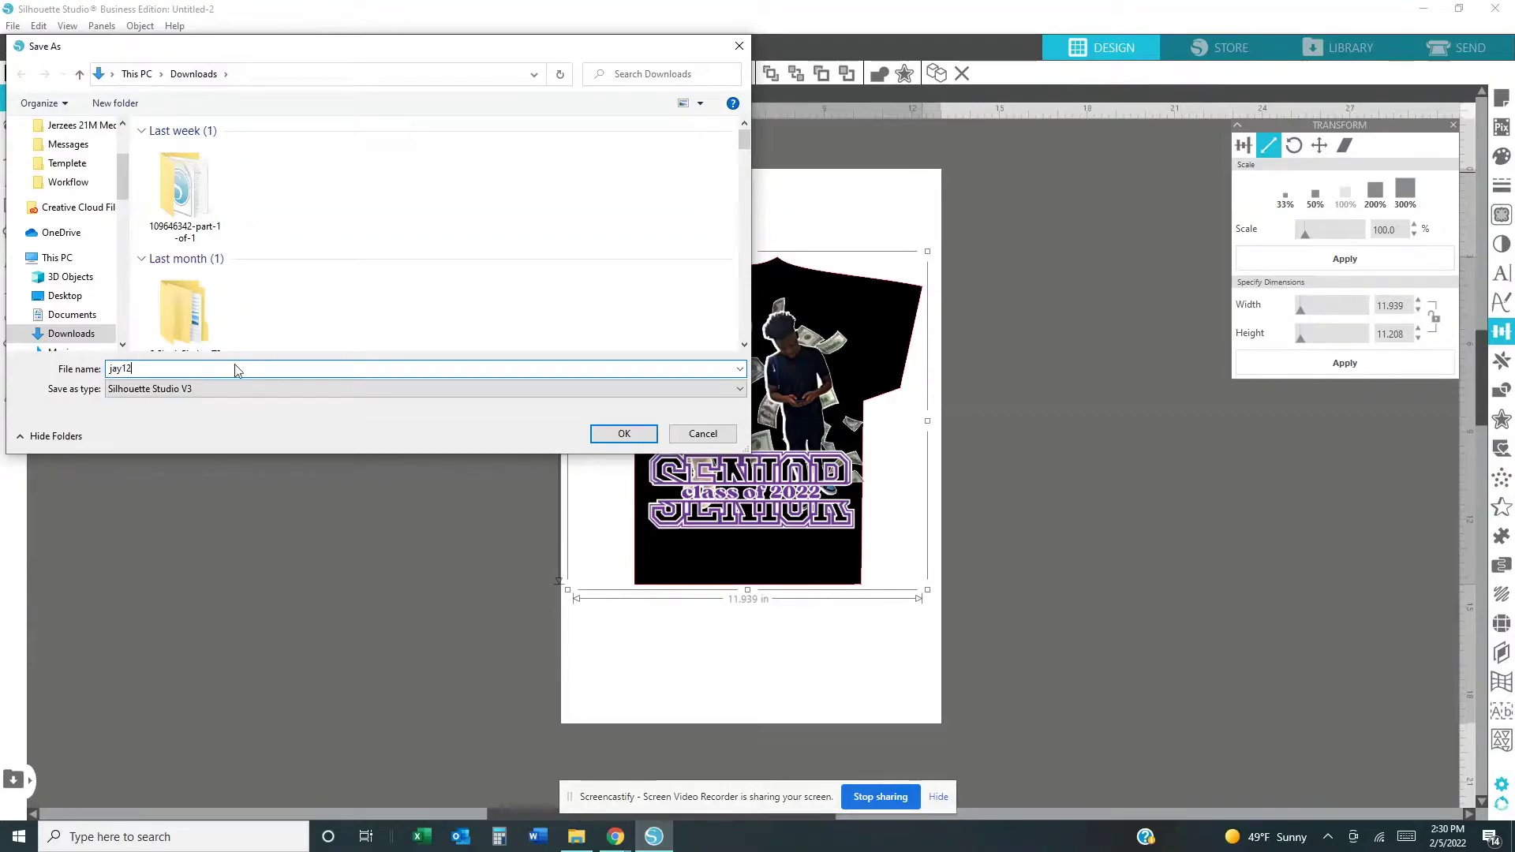
left_click(205, 390)
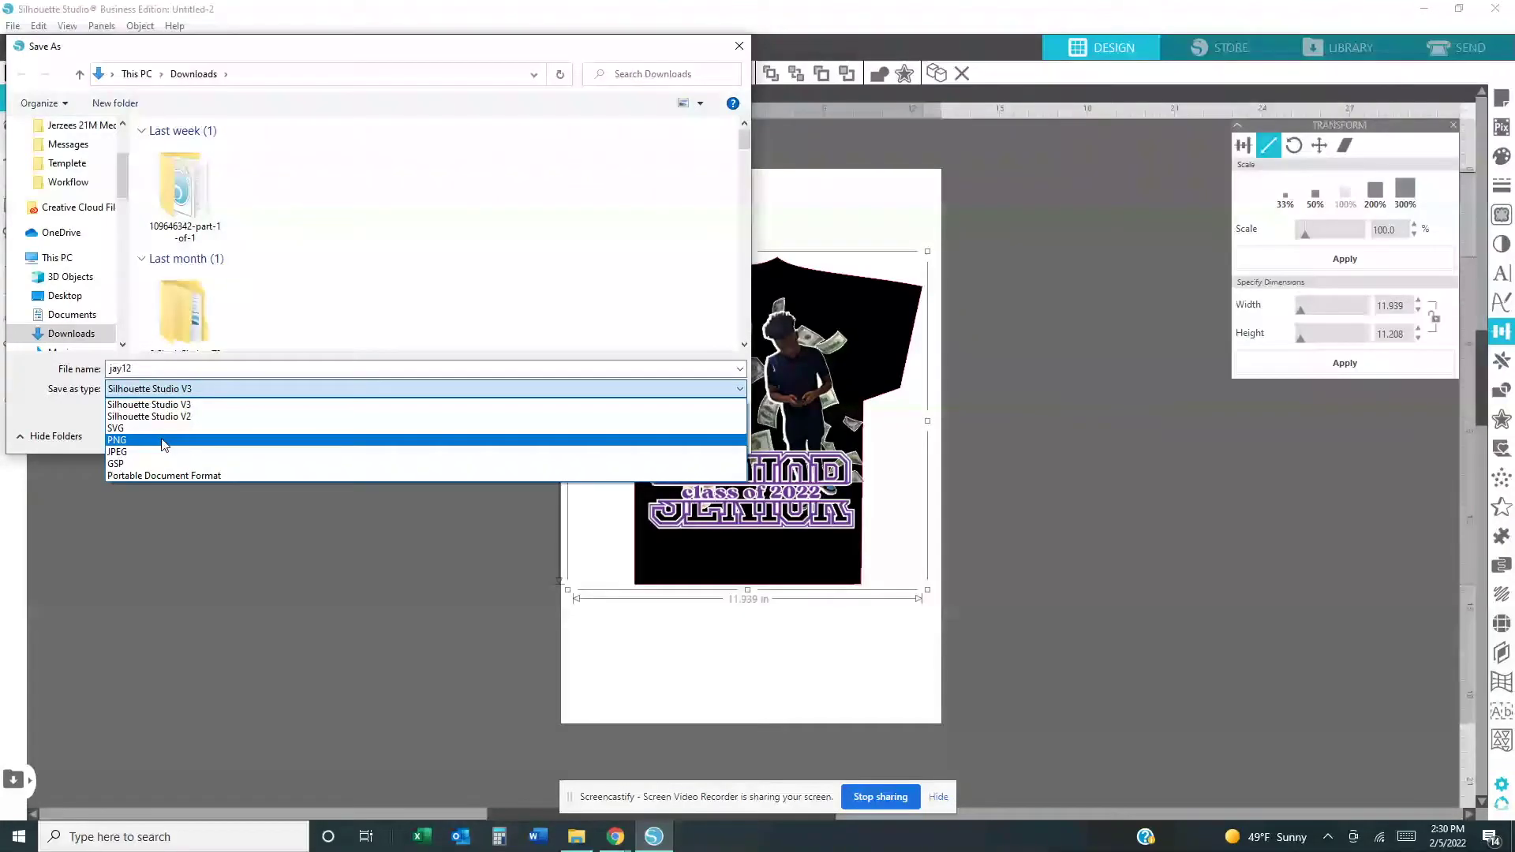
left_click(168, 443)
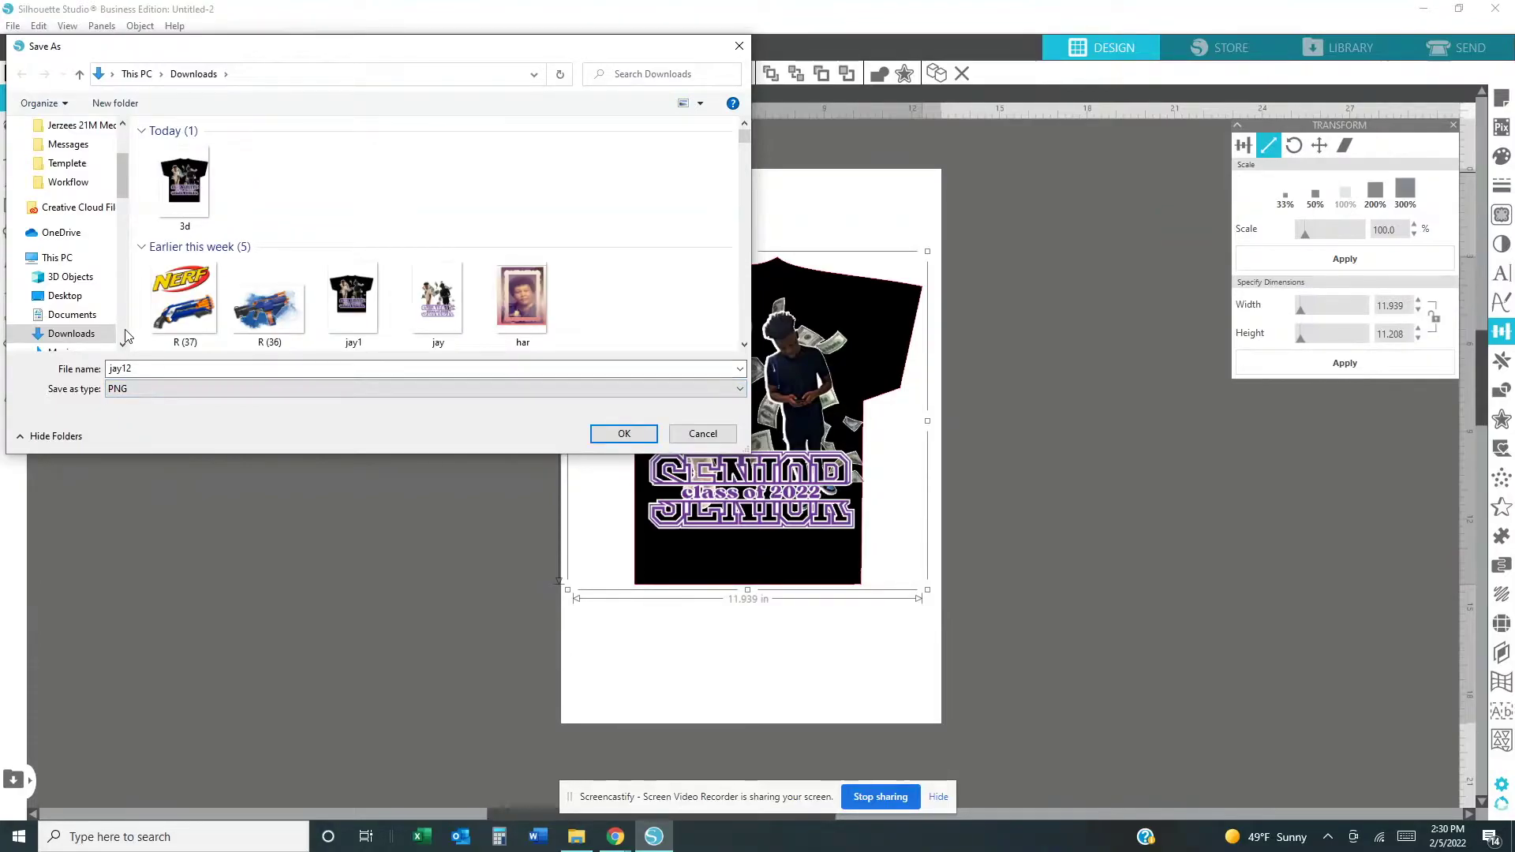
Export the PNG image with a transparent background.
left_click(629, 438)
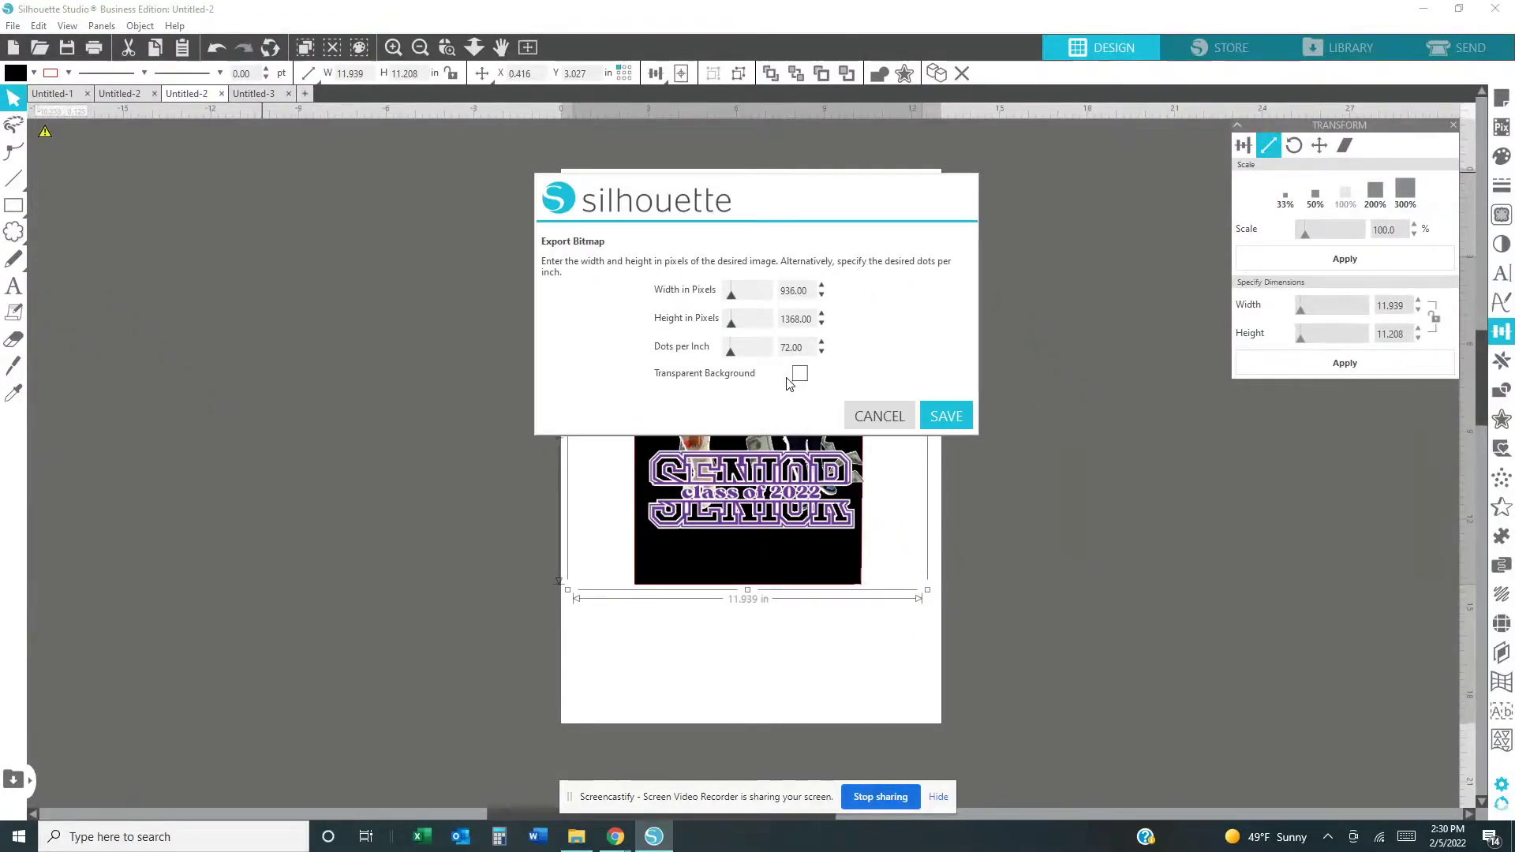
left_click(800, 375)
left_click(954, 417)
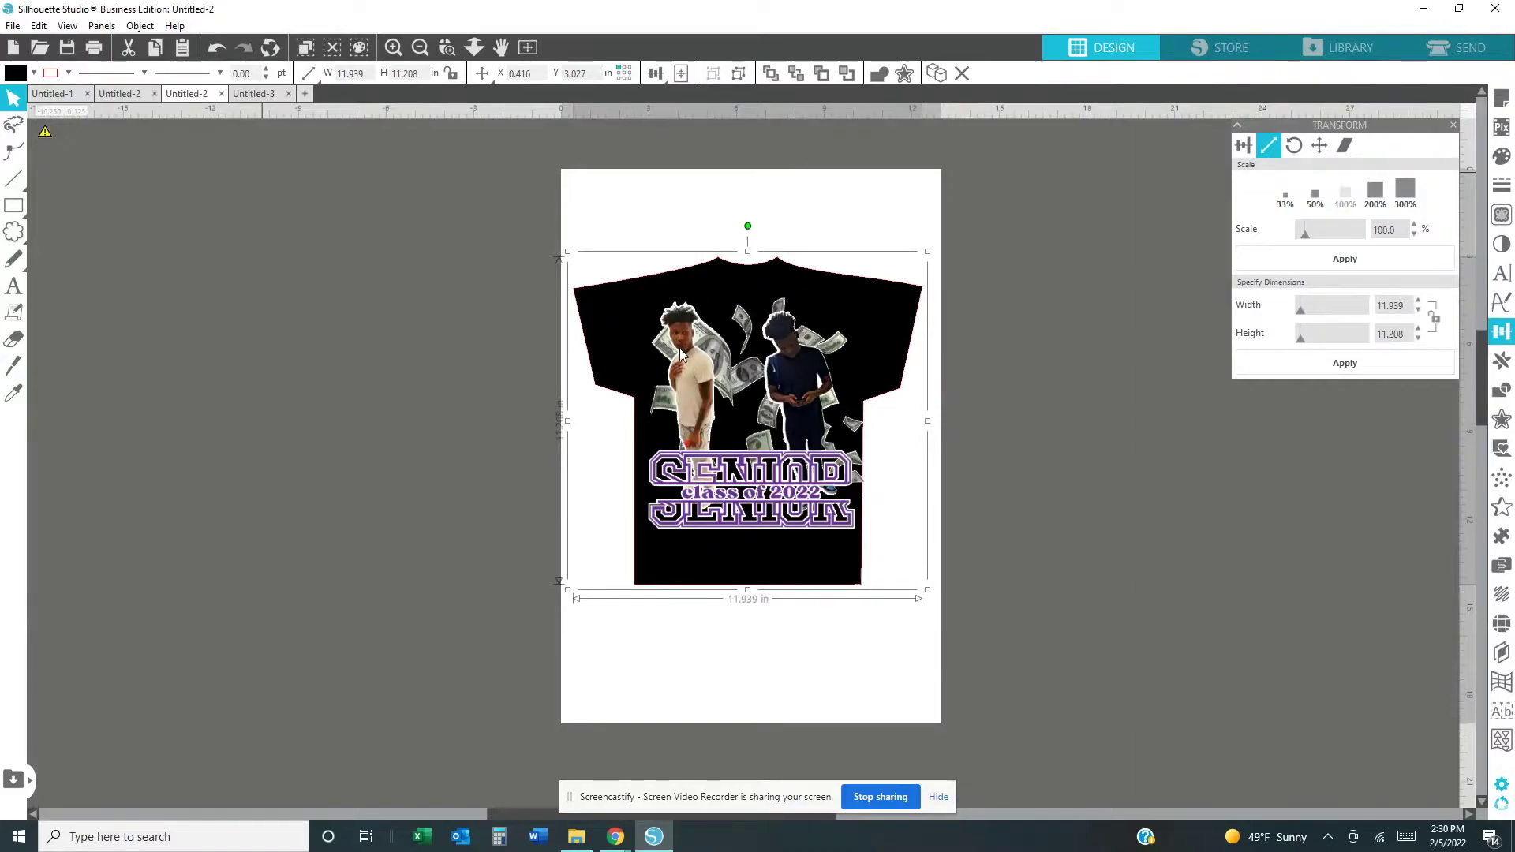
Move the grouped shirt off the page's right side and merge the jay12 image from Downloads into the document.
left_click_drag(706, 366, 1250, 466)
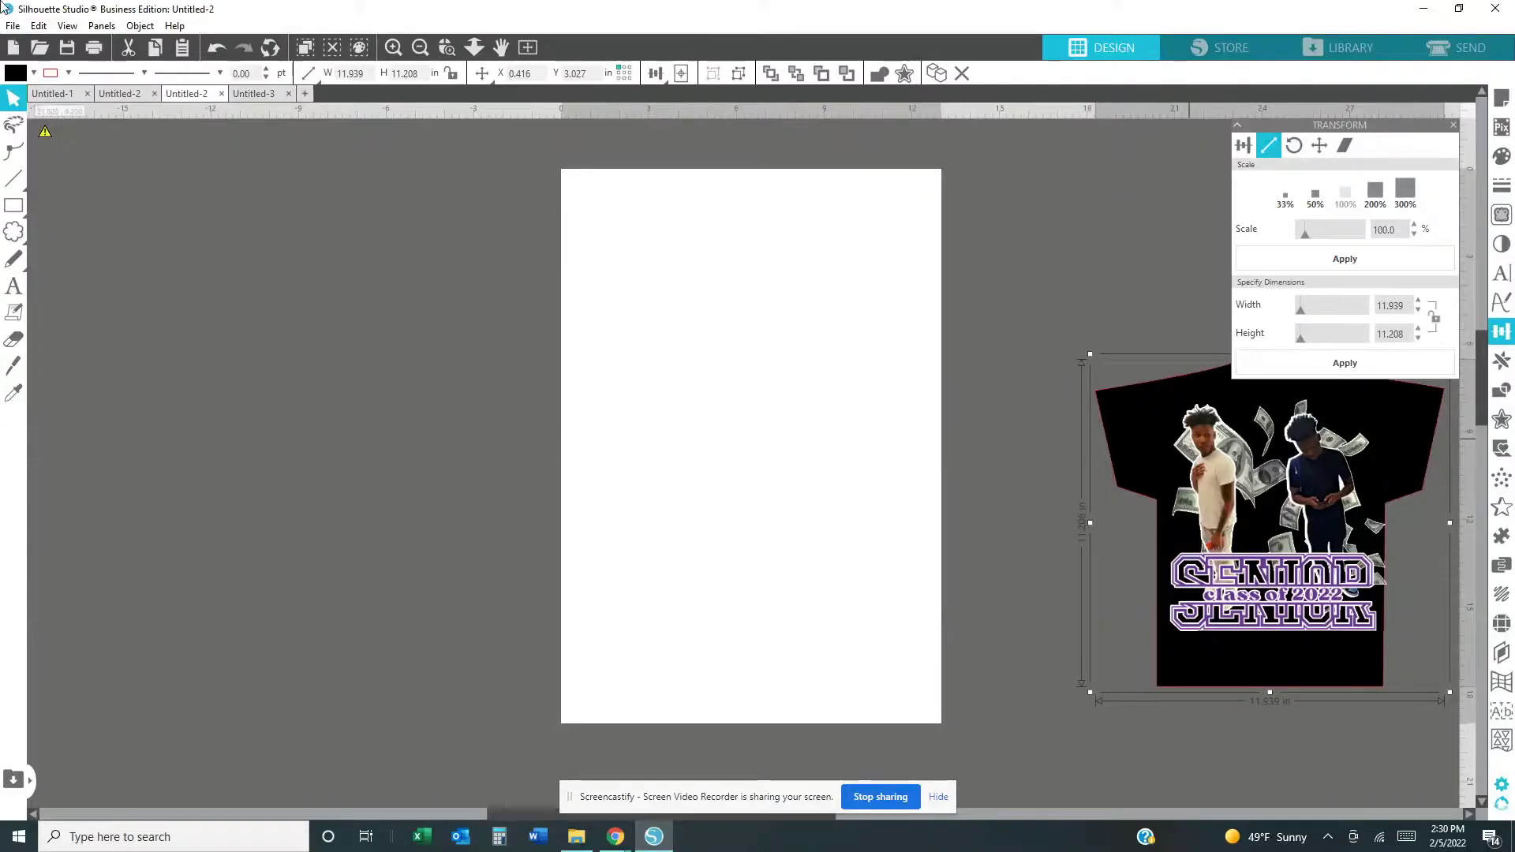
left_click(13, 29)
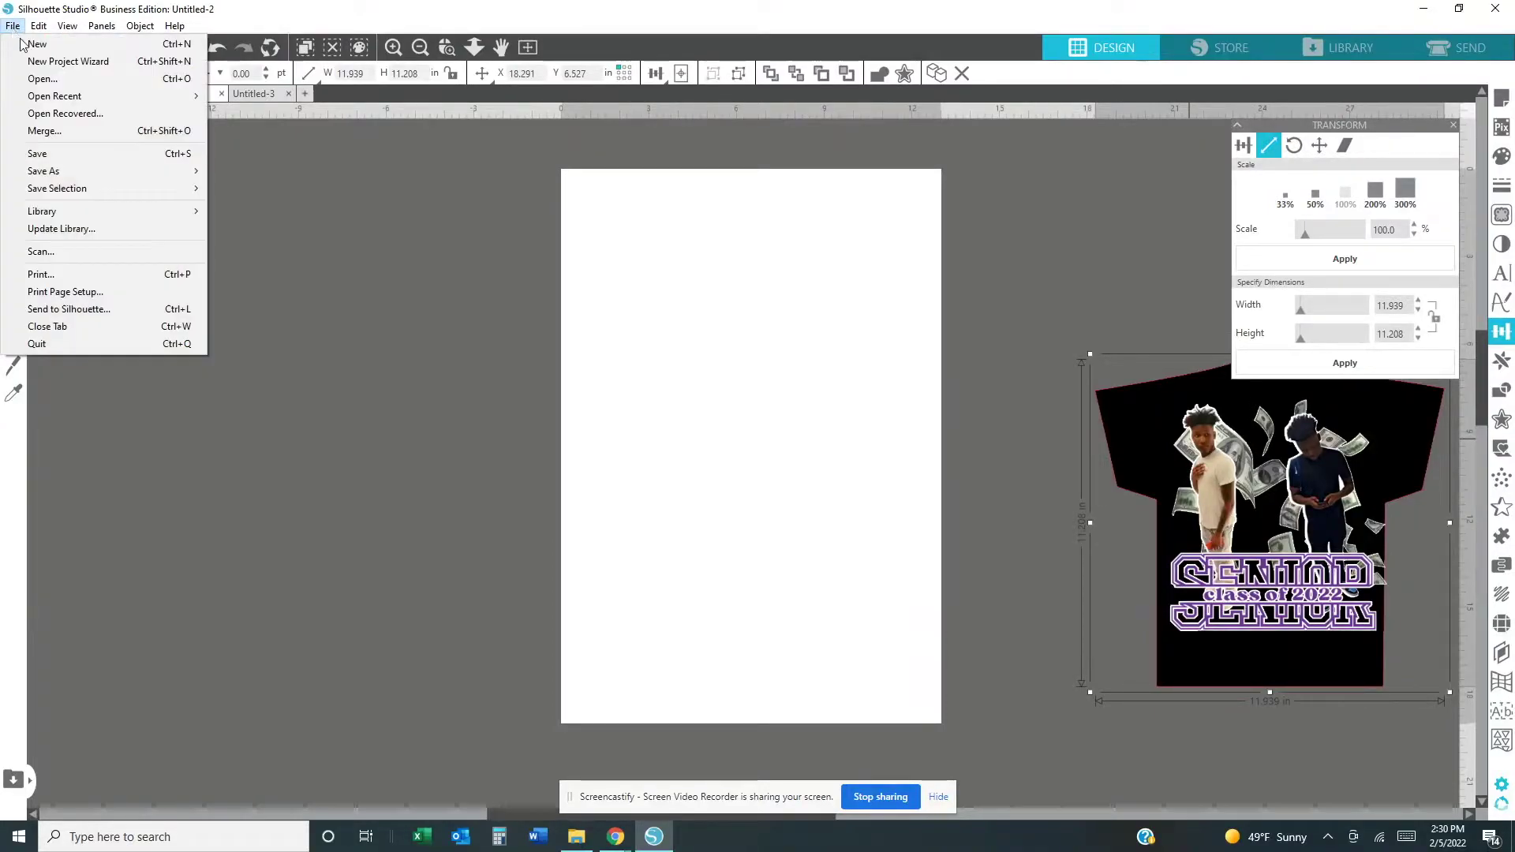
left_click(55, 131)
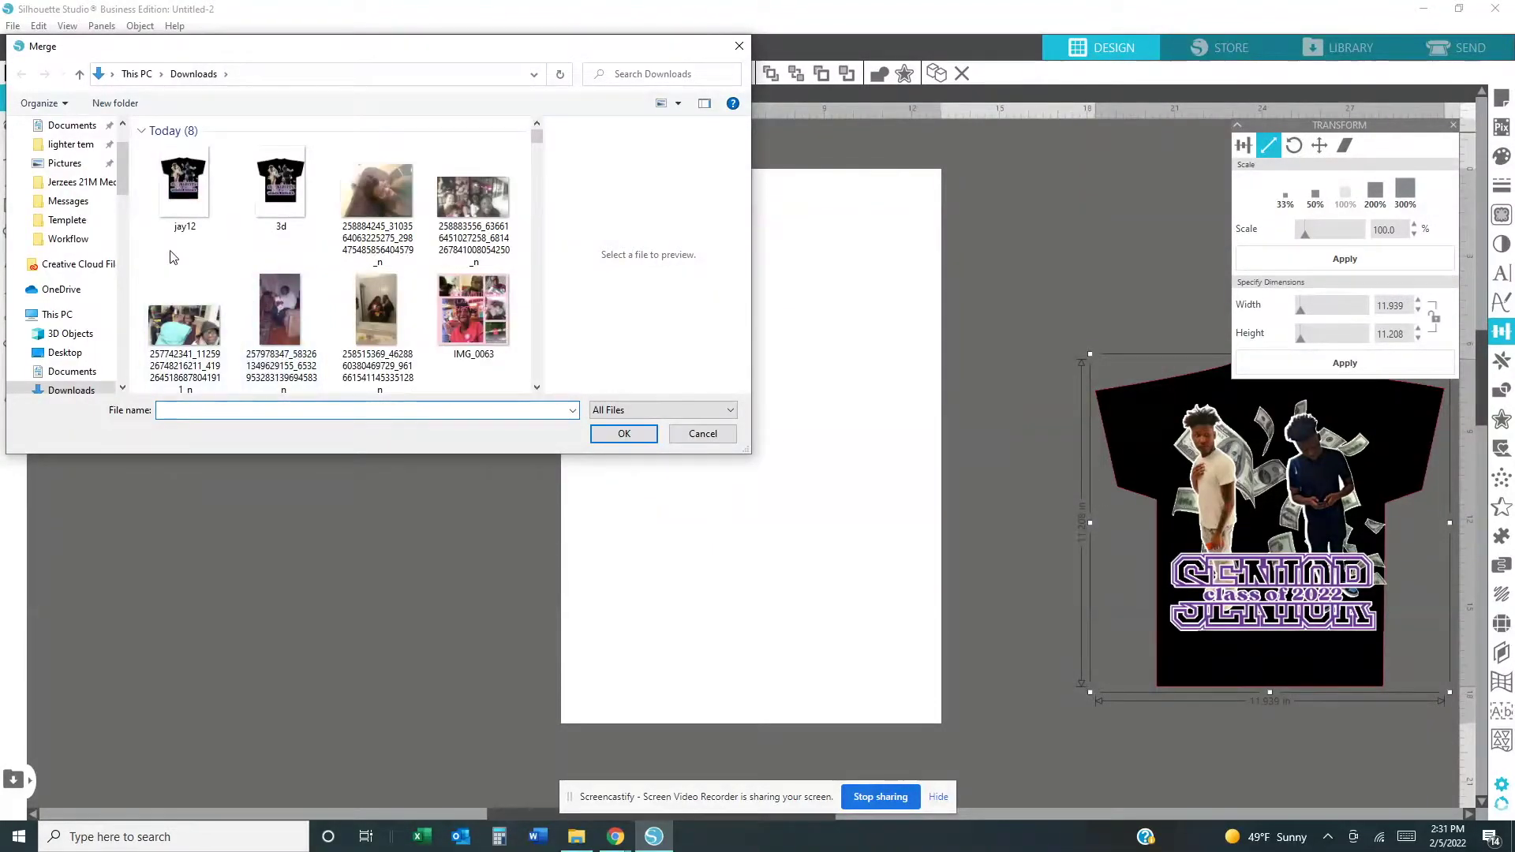
left_click(185, 186)
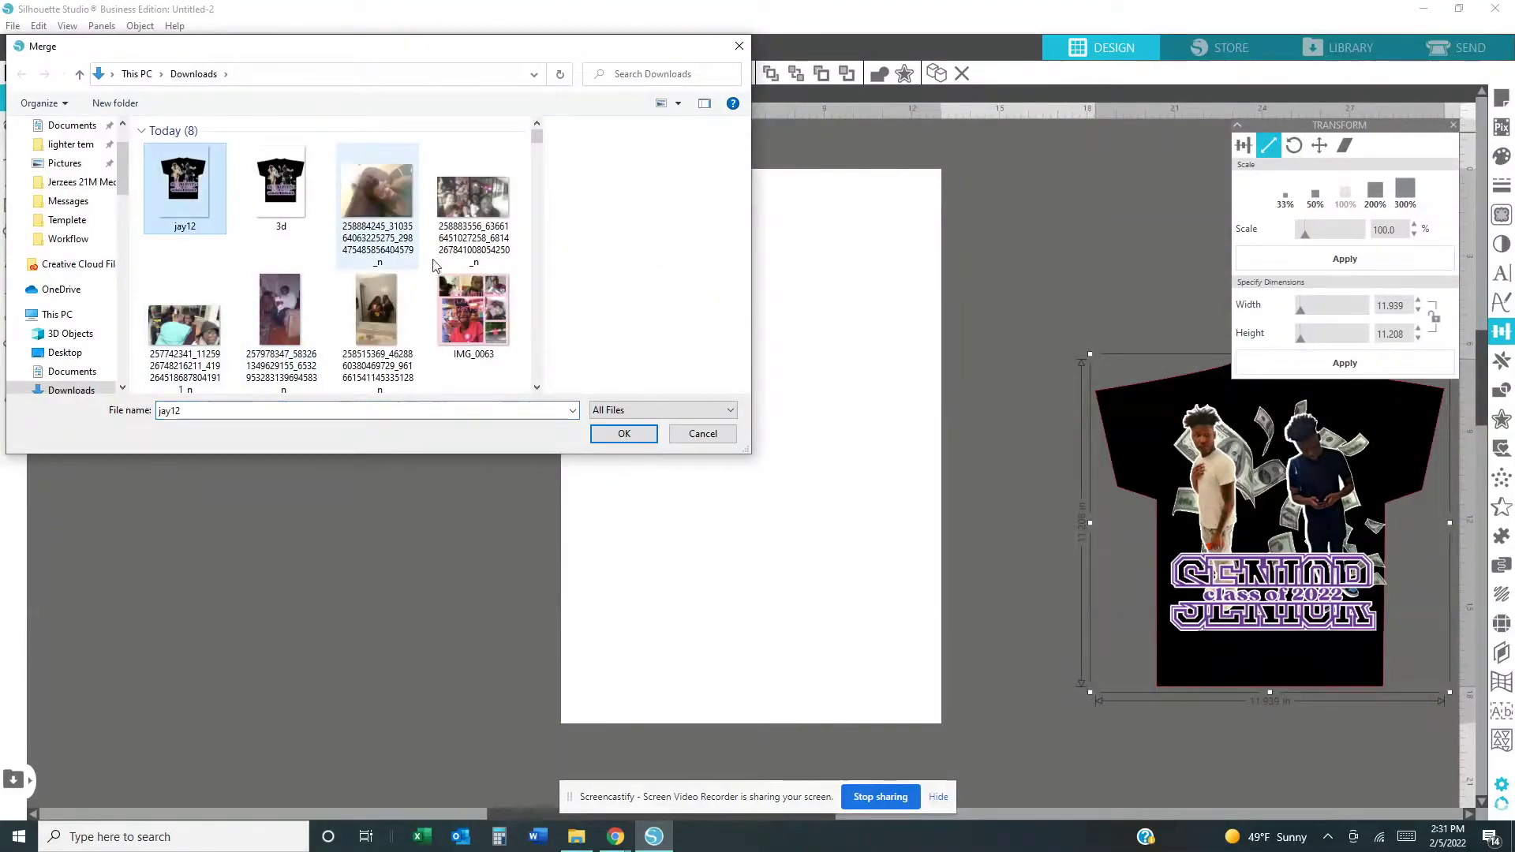
left_click(630, 436)
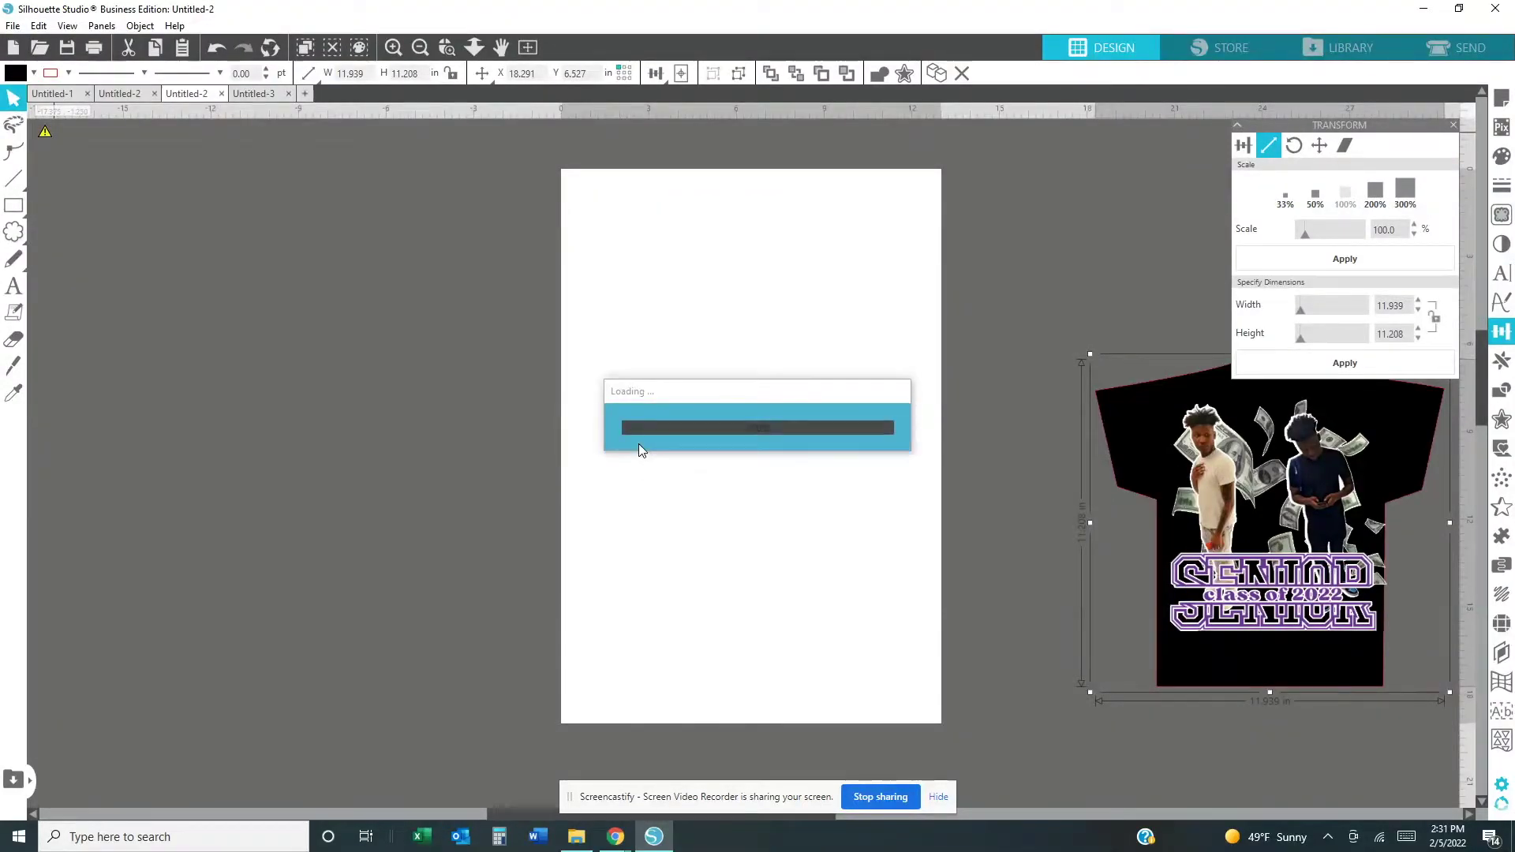
Give the imported jay12 image a black line colour and move it off the page to the left.
left_click(602, 241)
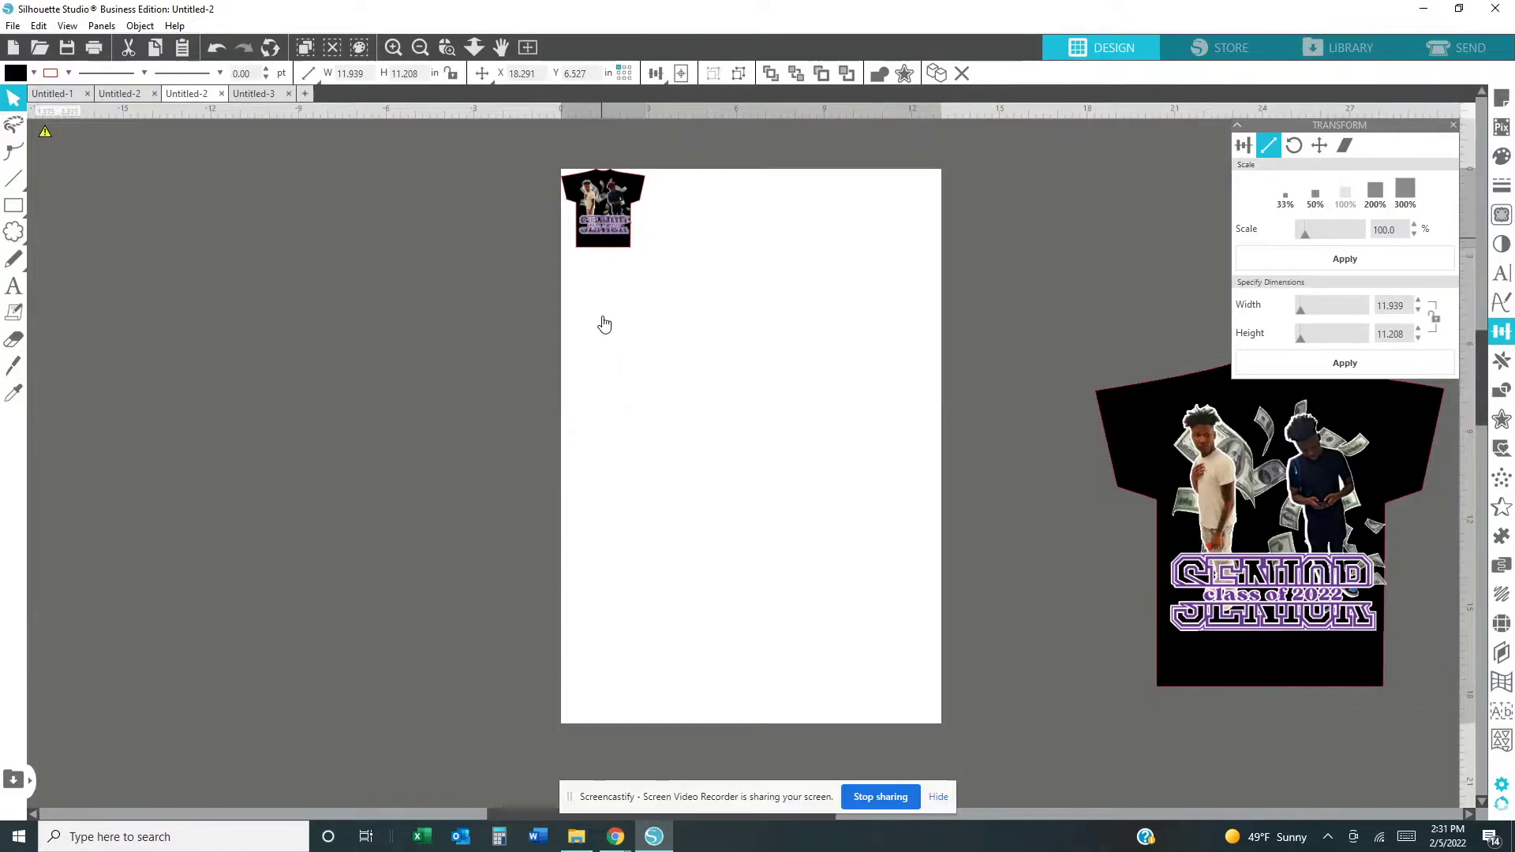
left_click(67, 73)
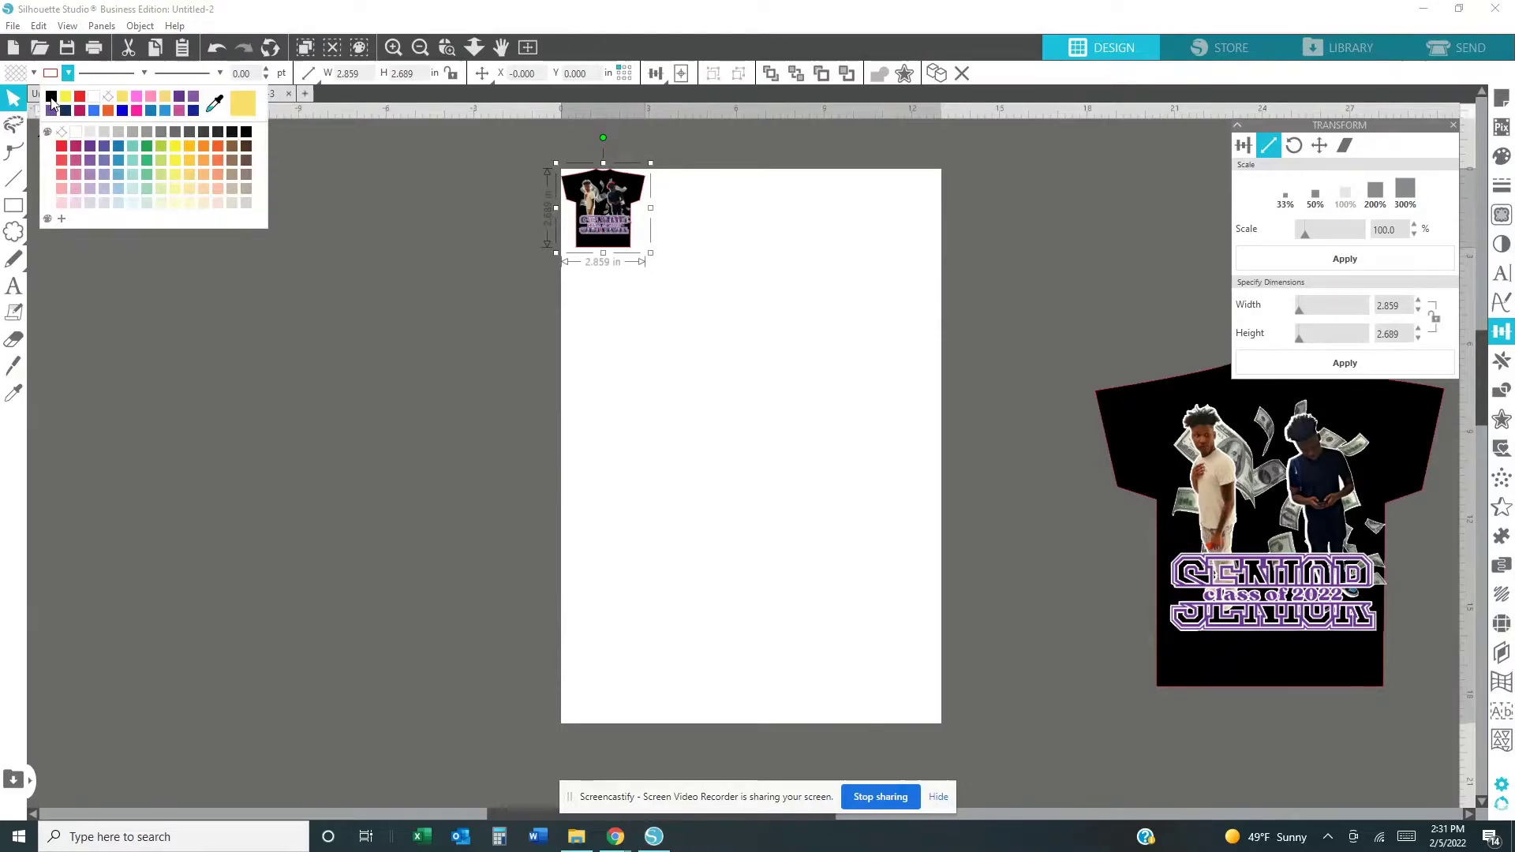
left_click(51, 97)
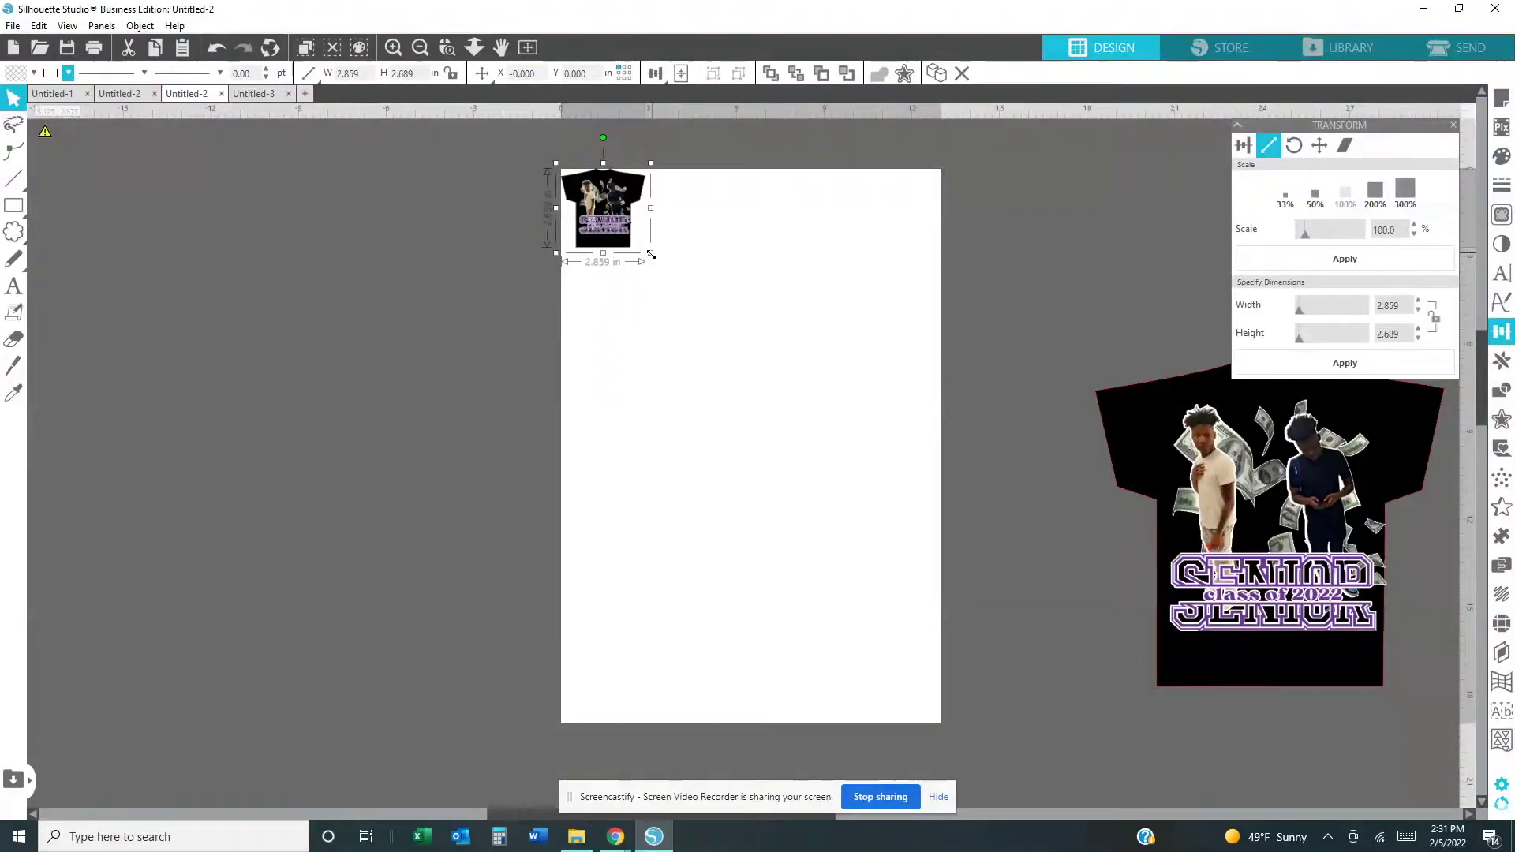
left_click_drag(567, 246, 448, 358)
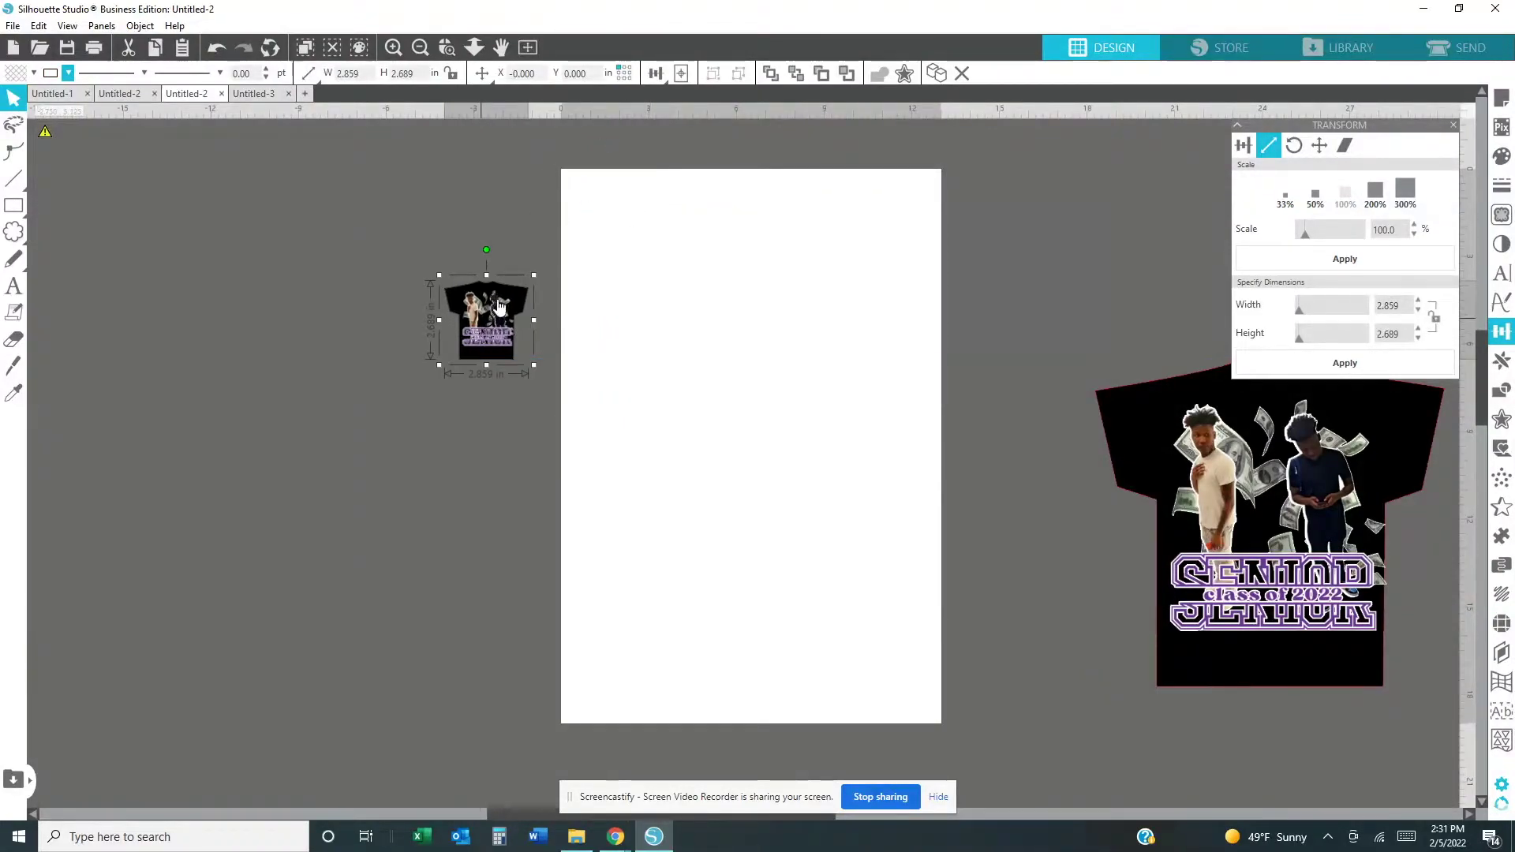
Resize the imported shirt image to 34.995 in wide by 32.852 in high.
left_click_drag(1399, 306, 1352, 314)
type("34.995")
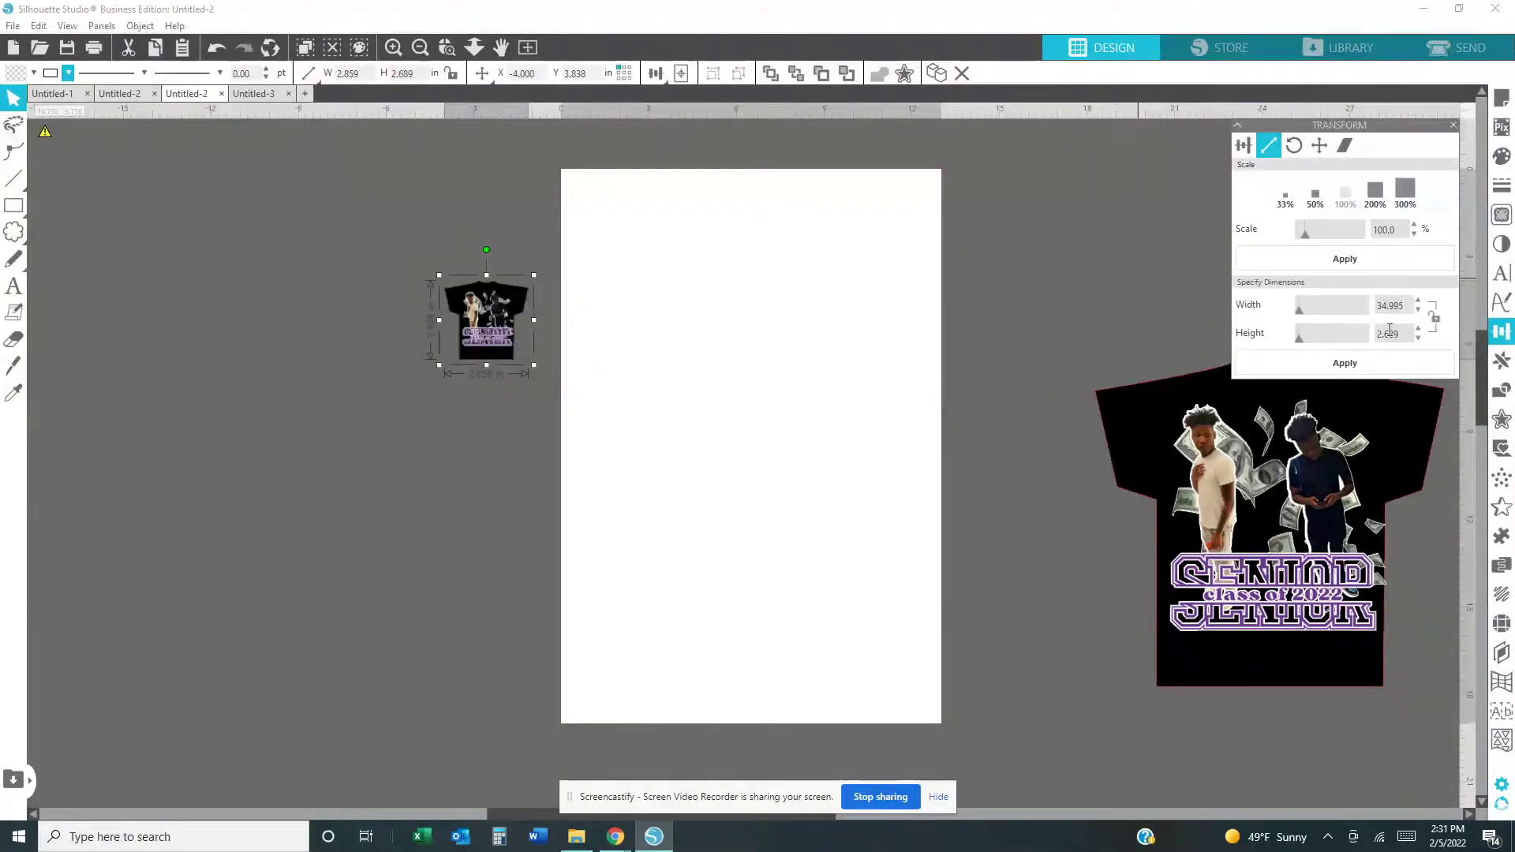
double_click(1378, 334)
type("32")
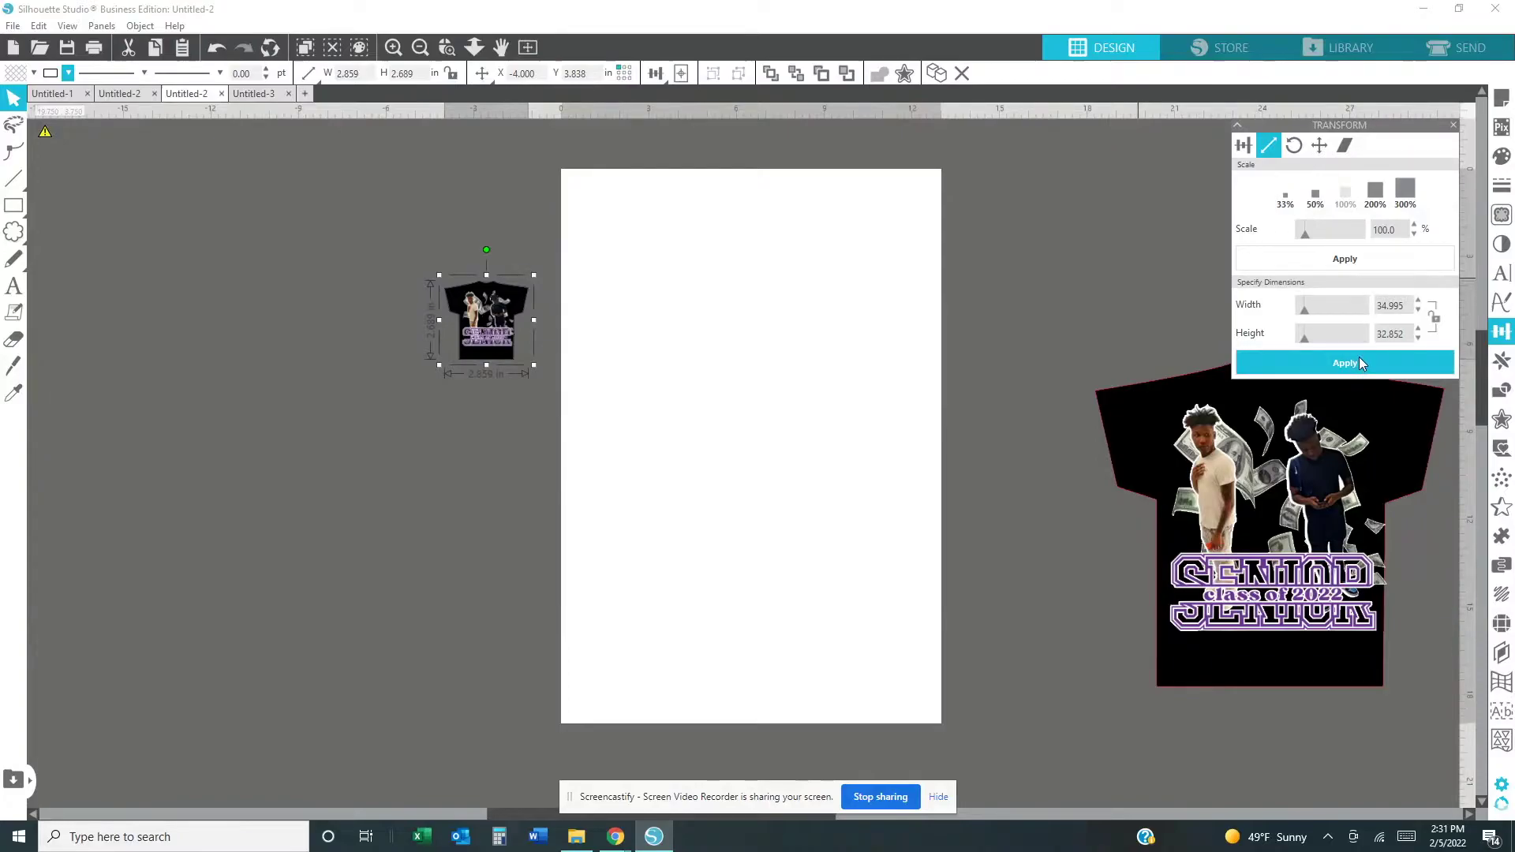
left_click(1359, 362)
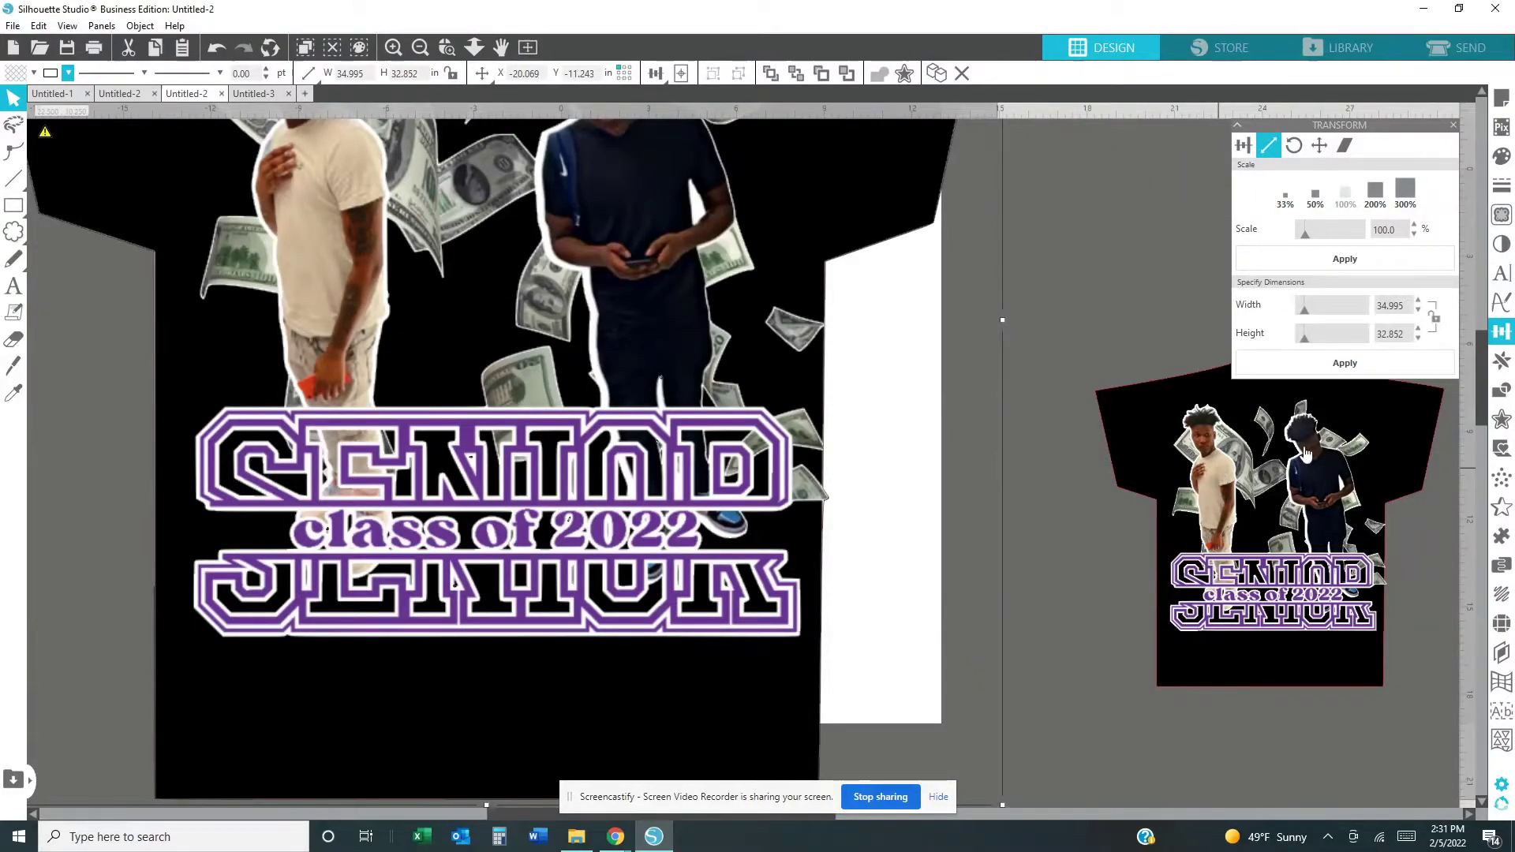
Move the original small grouped shirt far away to the upper right, clear of the enlarged shirt image.
left_click_drag(1441, 448, 1456, 438)
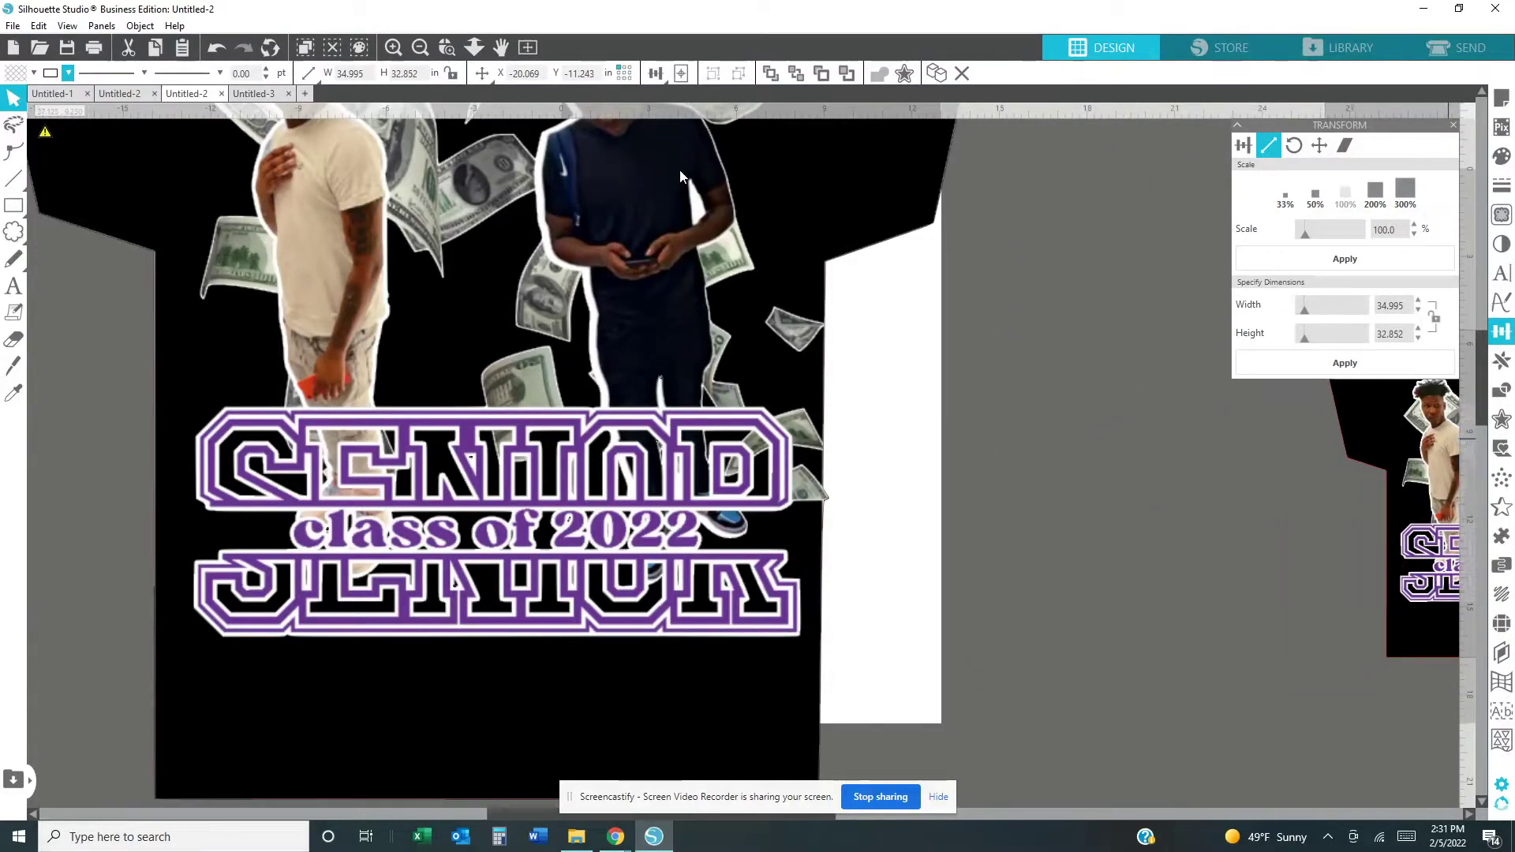
left_click(423, 52)
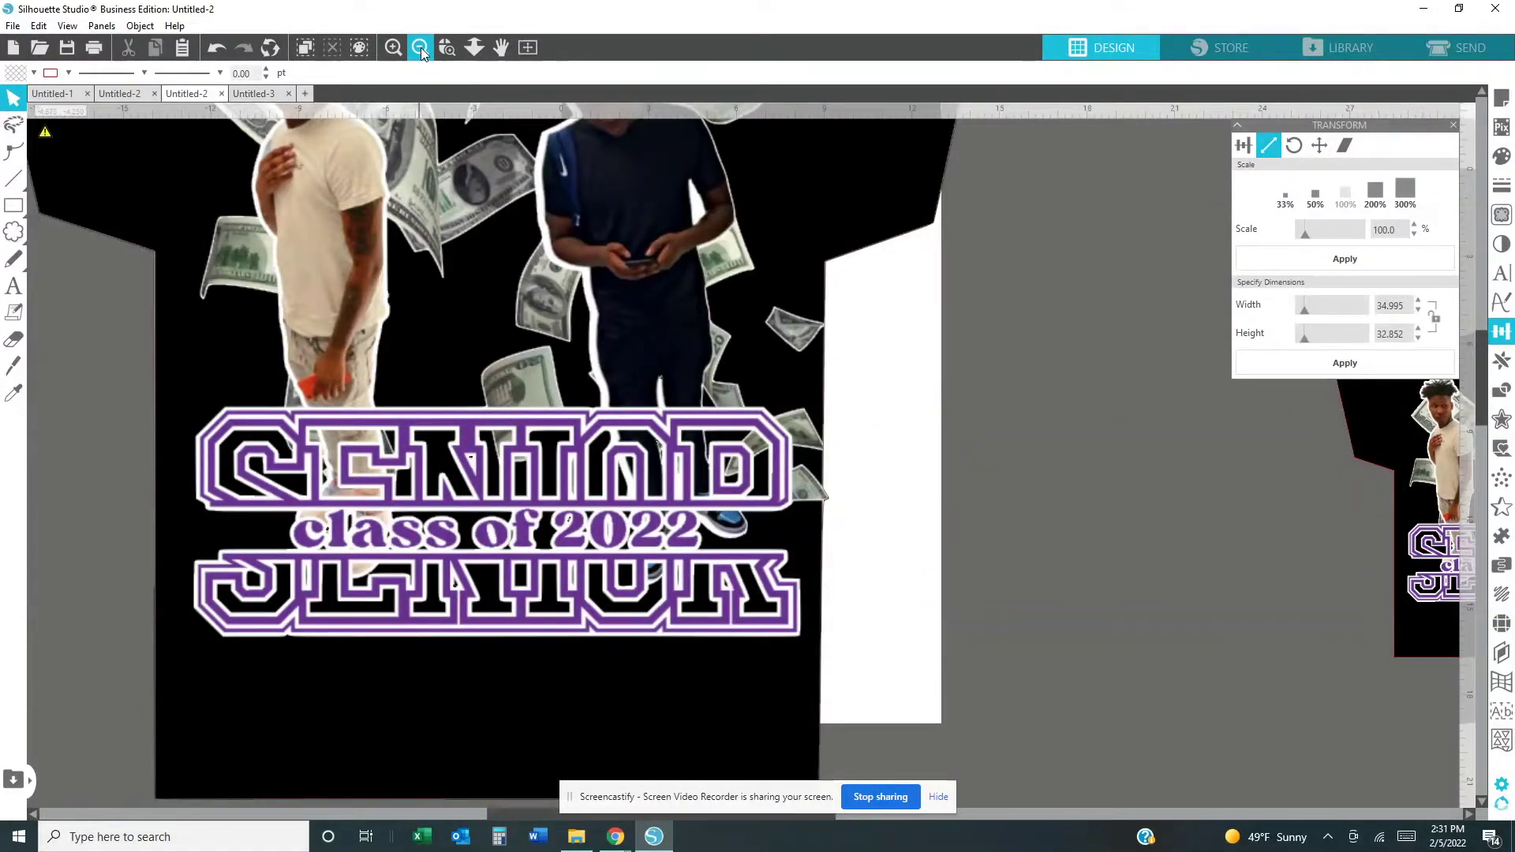
left_click(419, 47)
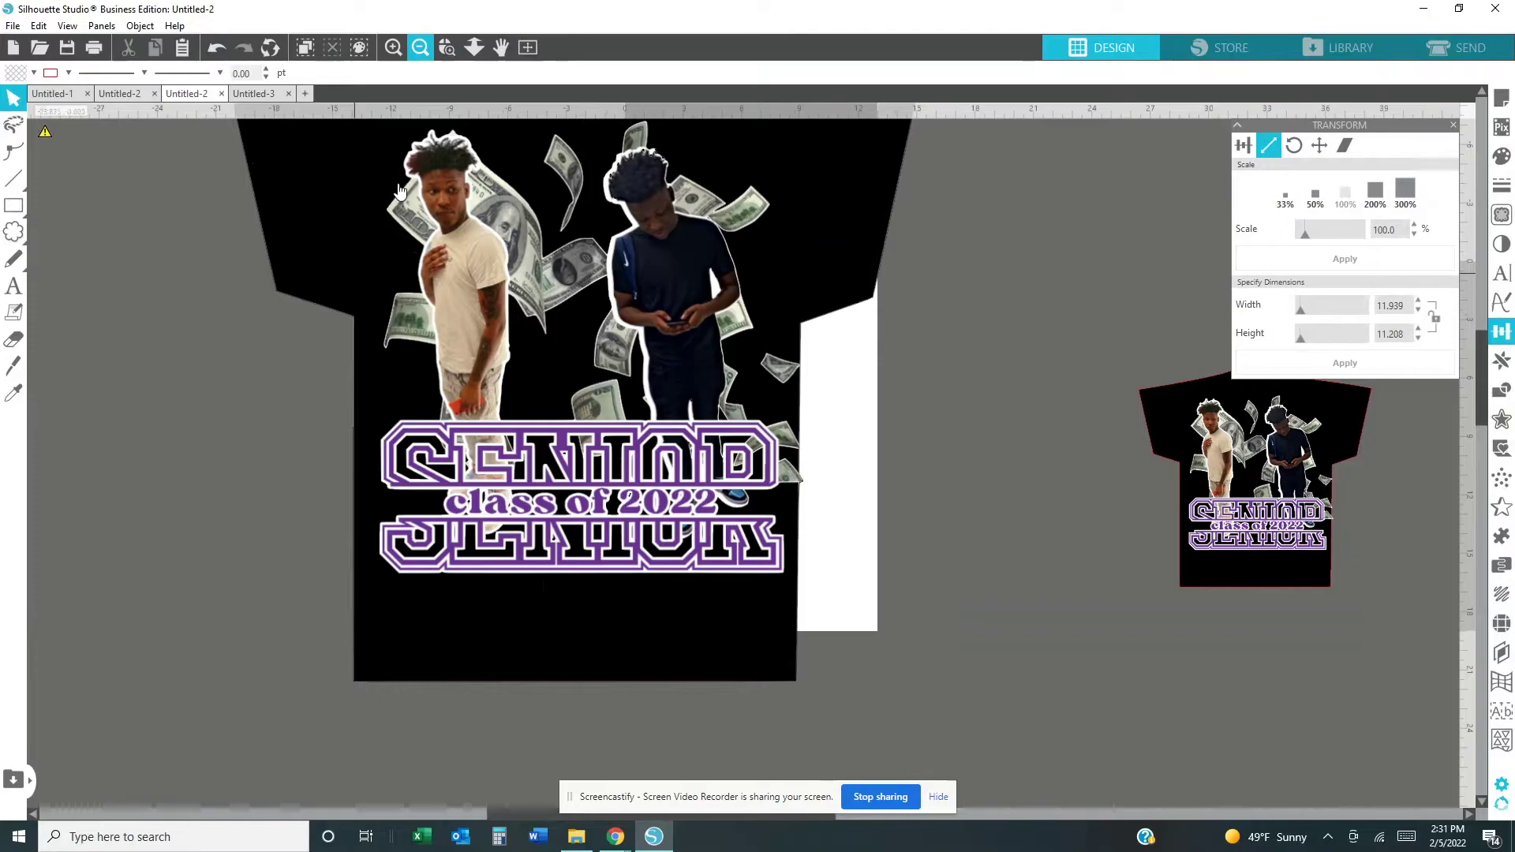
left_click(421, 48)
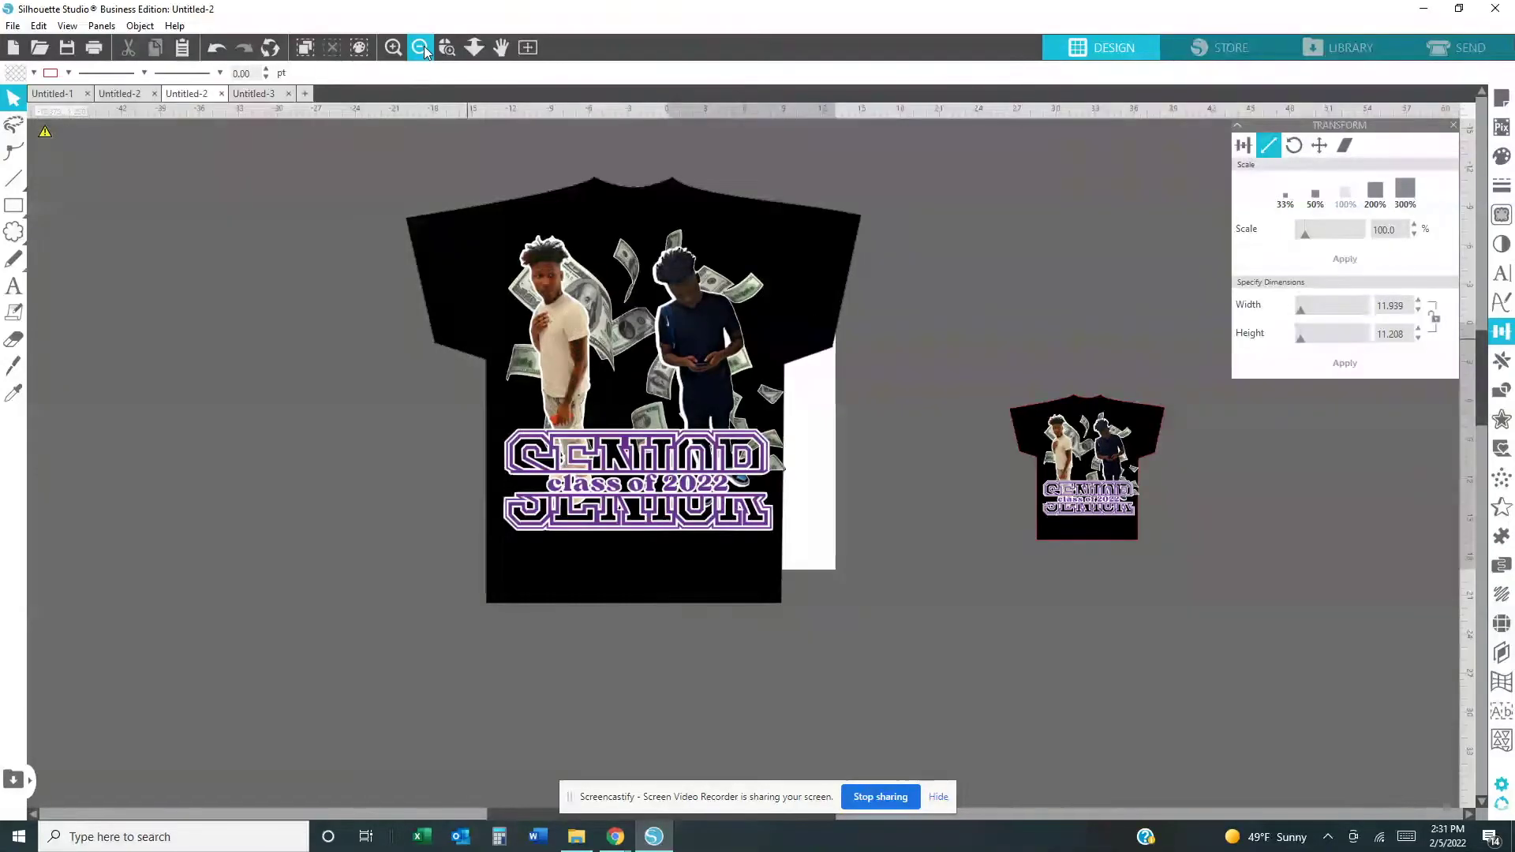
left_click(422, 47)
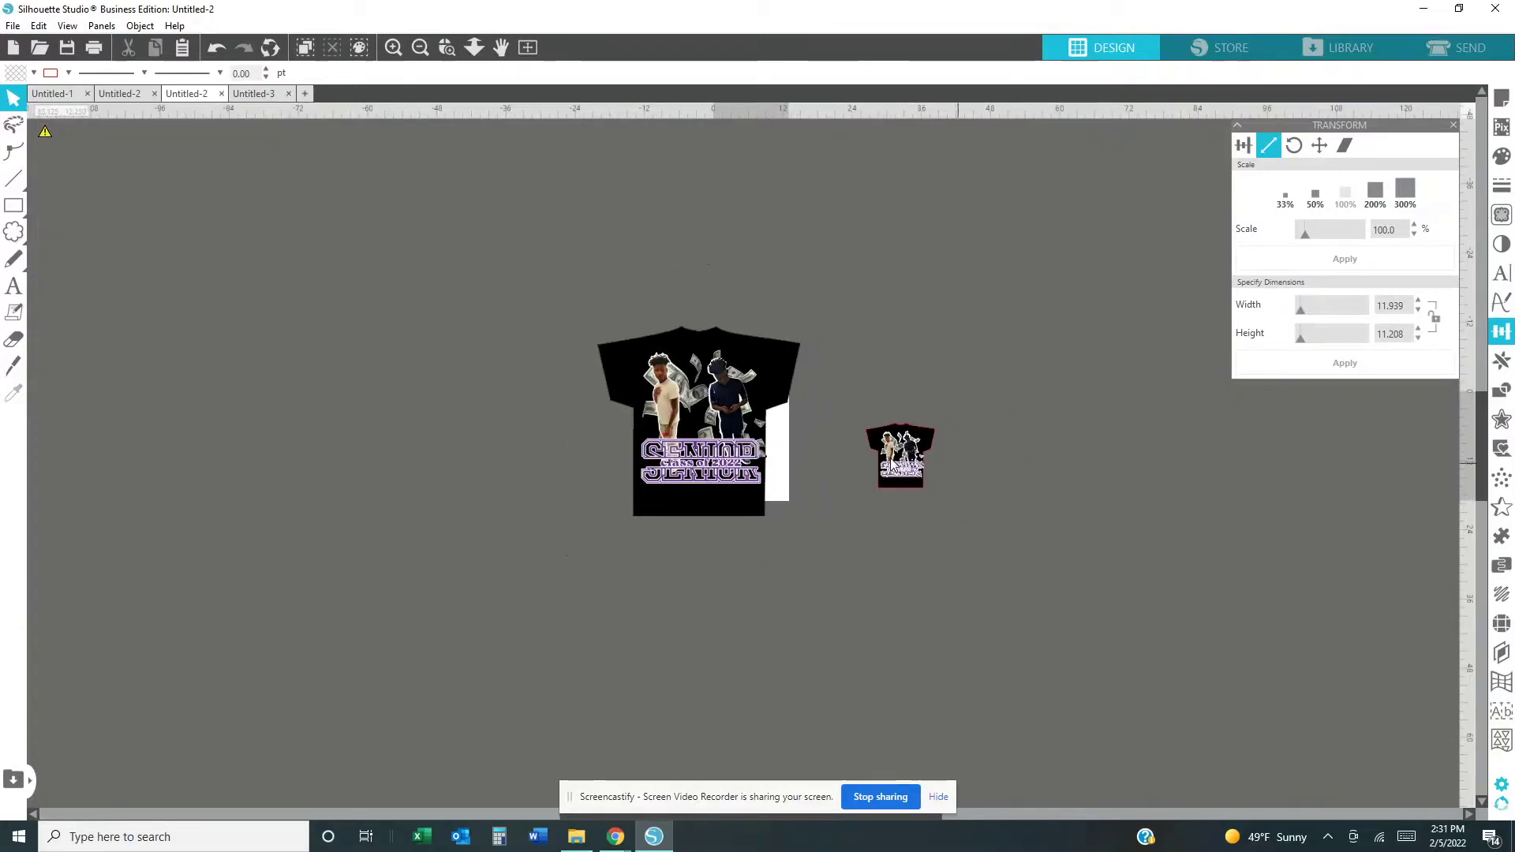
scroll(885, 466, "down", 1)
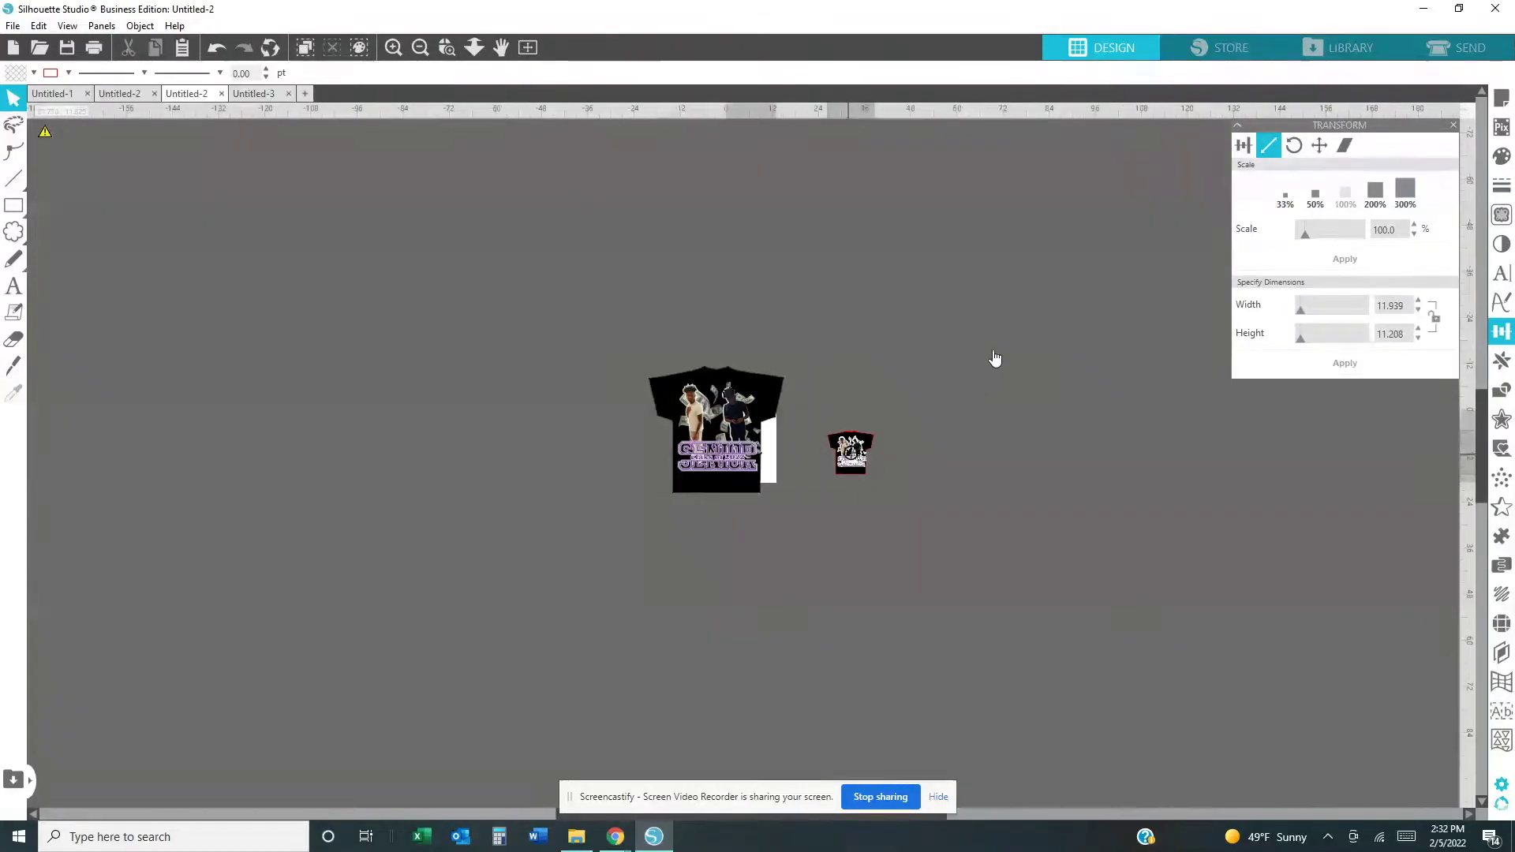
left_click_drag(851, 452, 1043, 318)
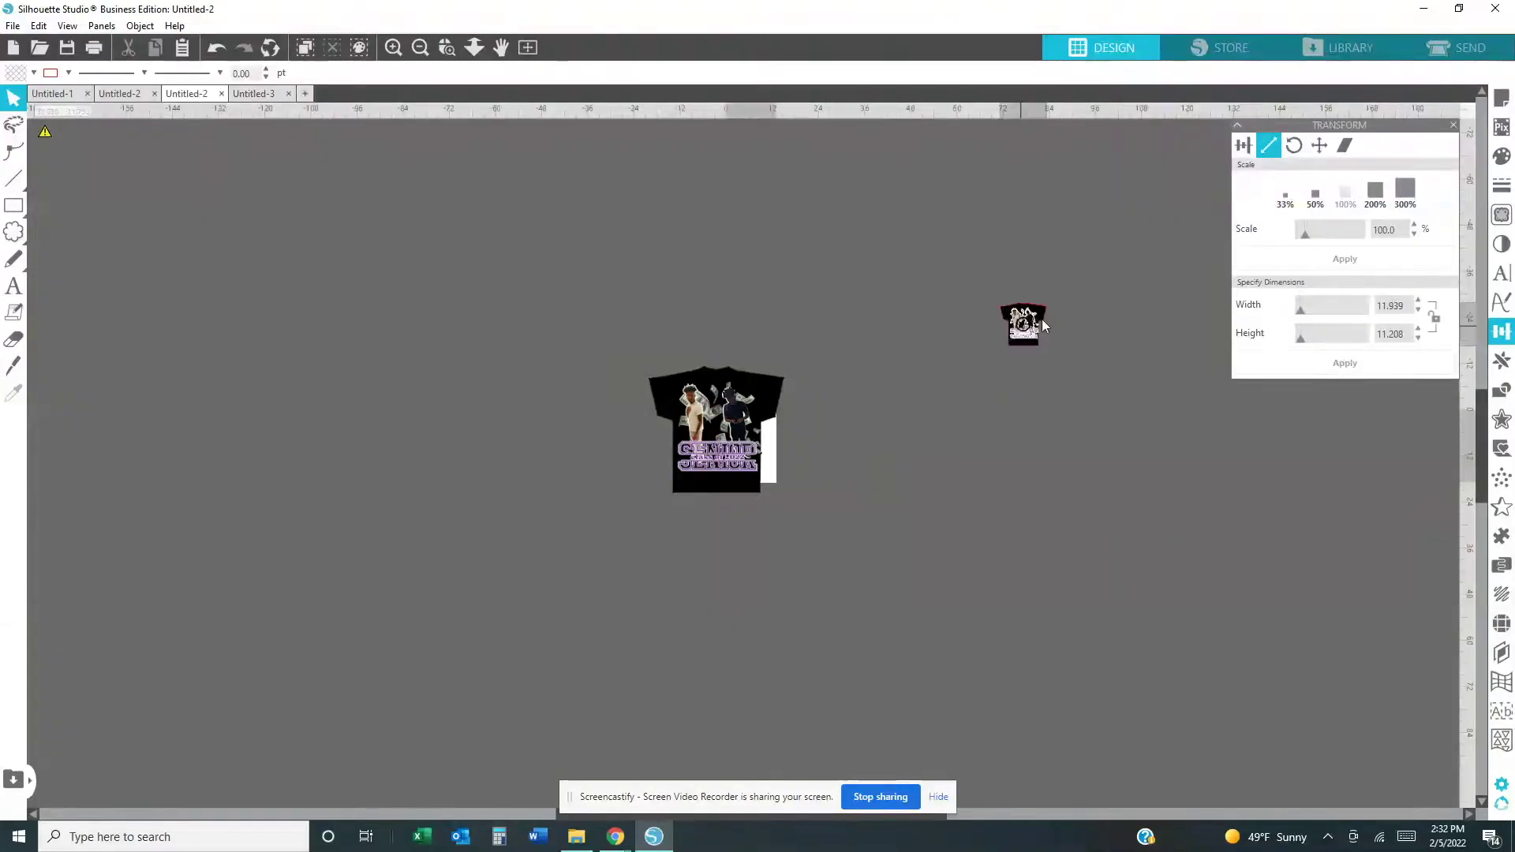
Move the enlarged shirt image off the page into the empty area to its left.
left_click(392, 49)
left_click_drag(689, 422, 525, 422)
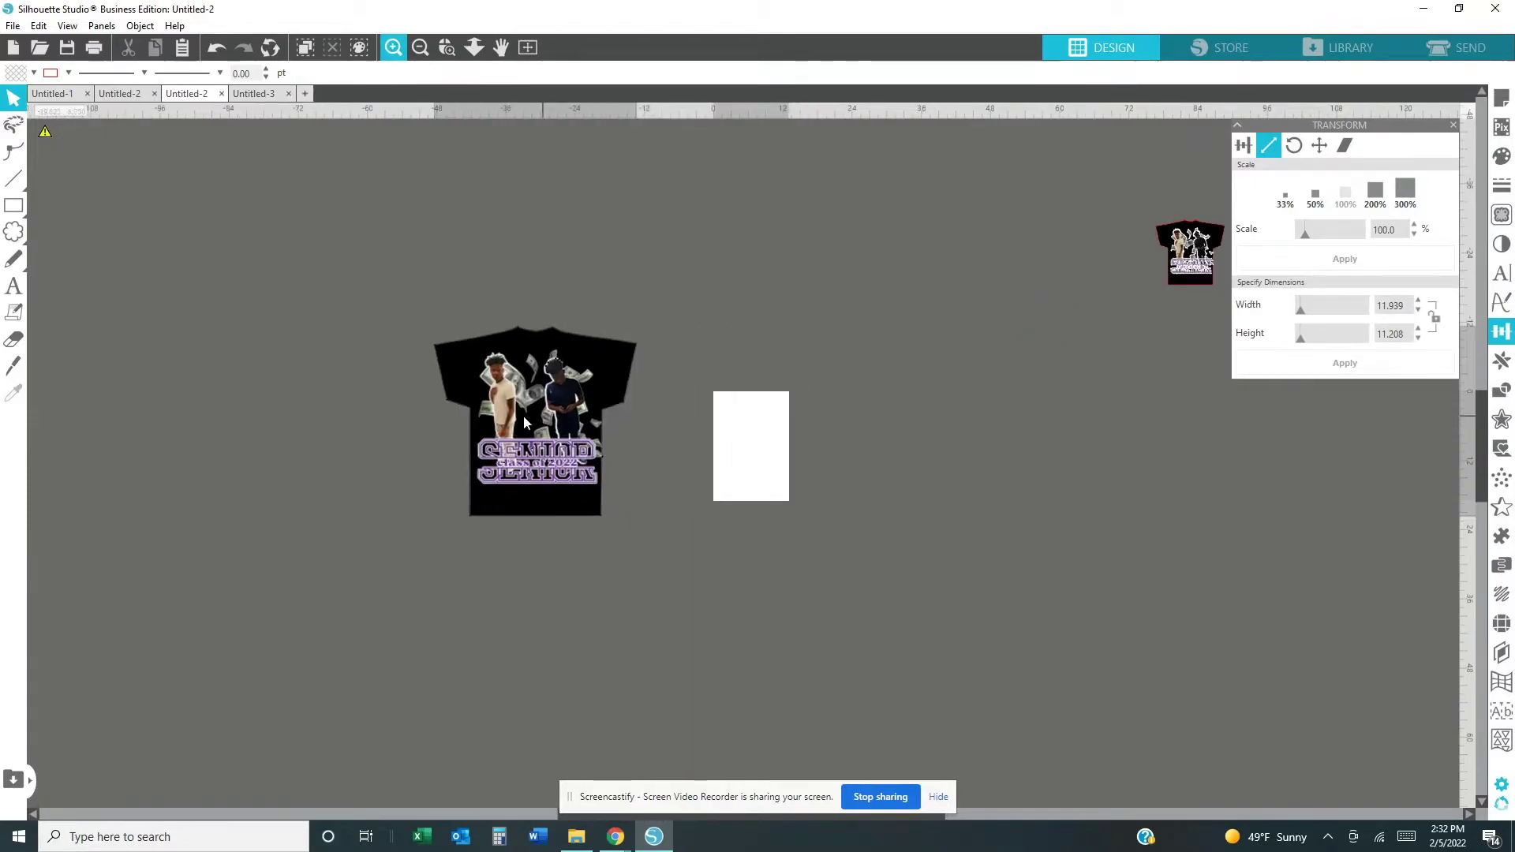
key("Left")
key("Left")
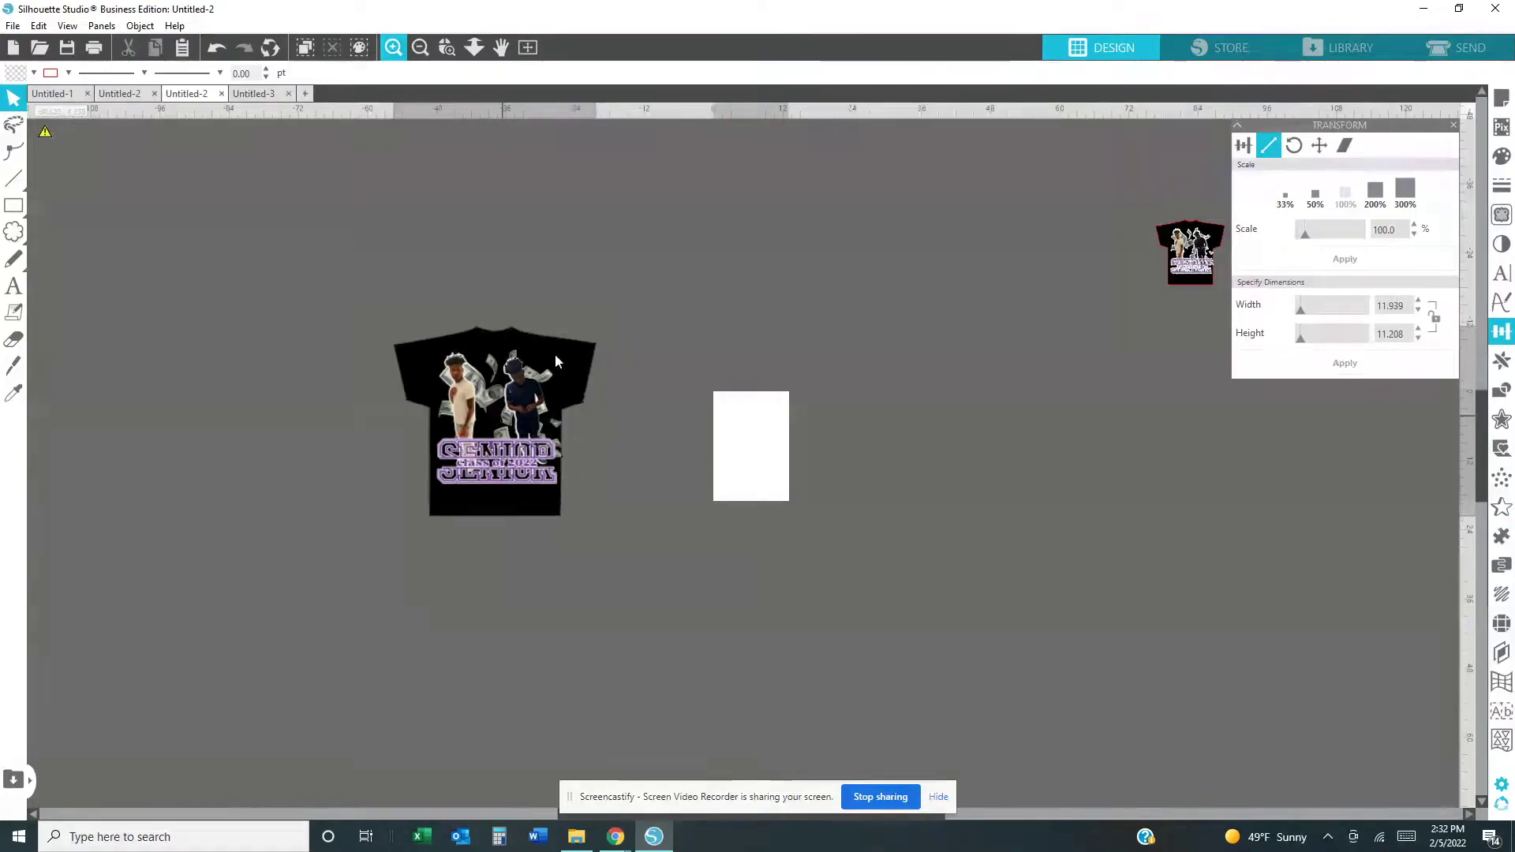
key("Left")
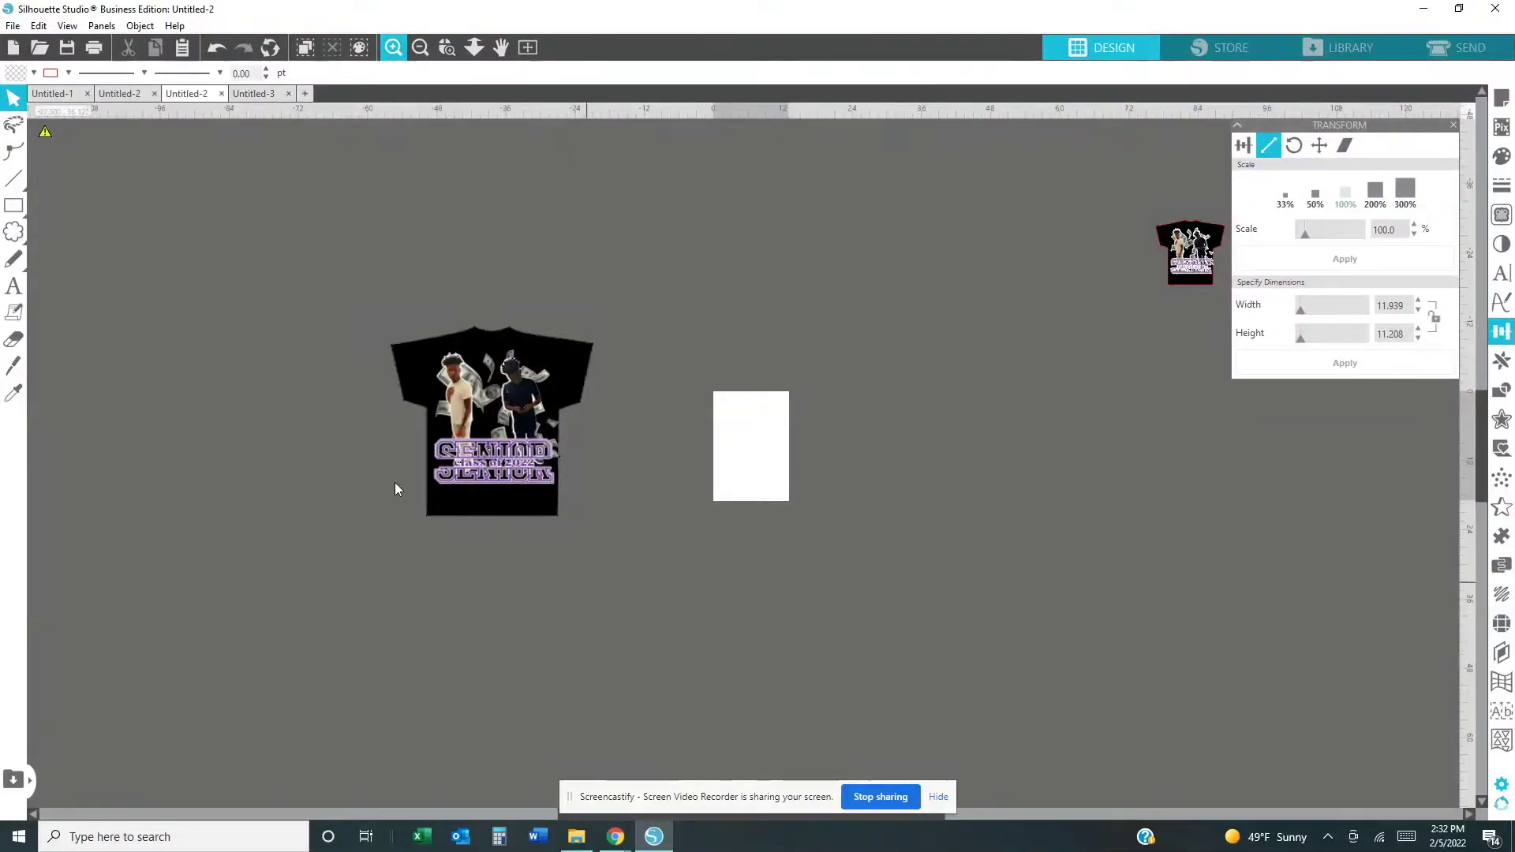
Draw a rectangle about 18.6 × 27.1 in and position it in the empty area left of the enlarged shirt.
left_click(14, 207)
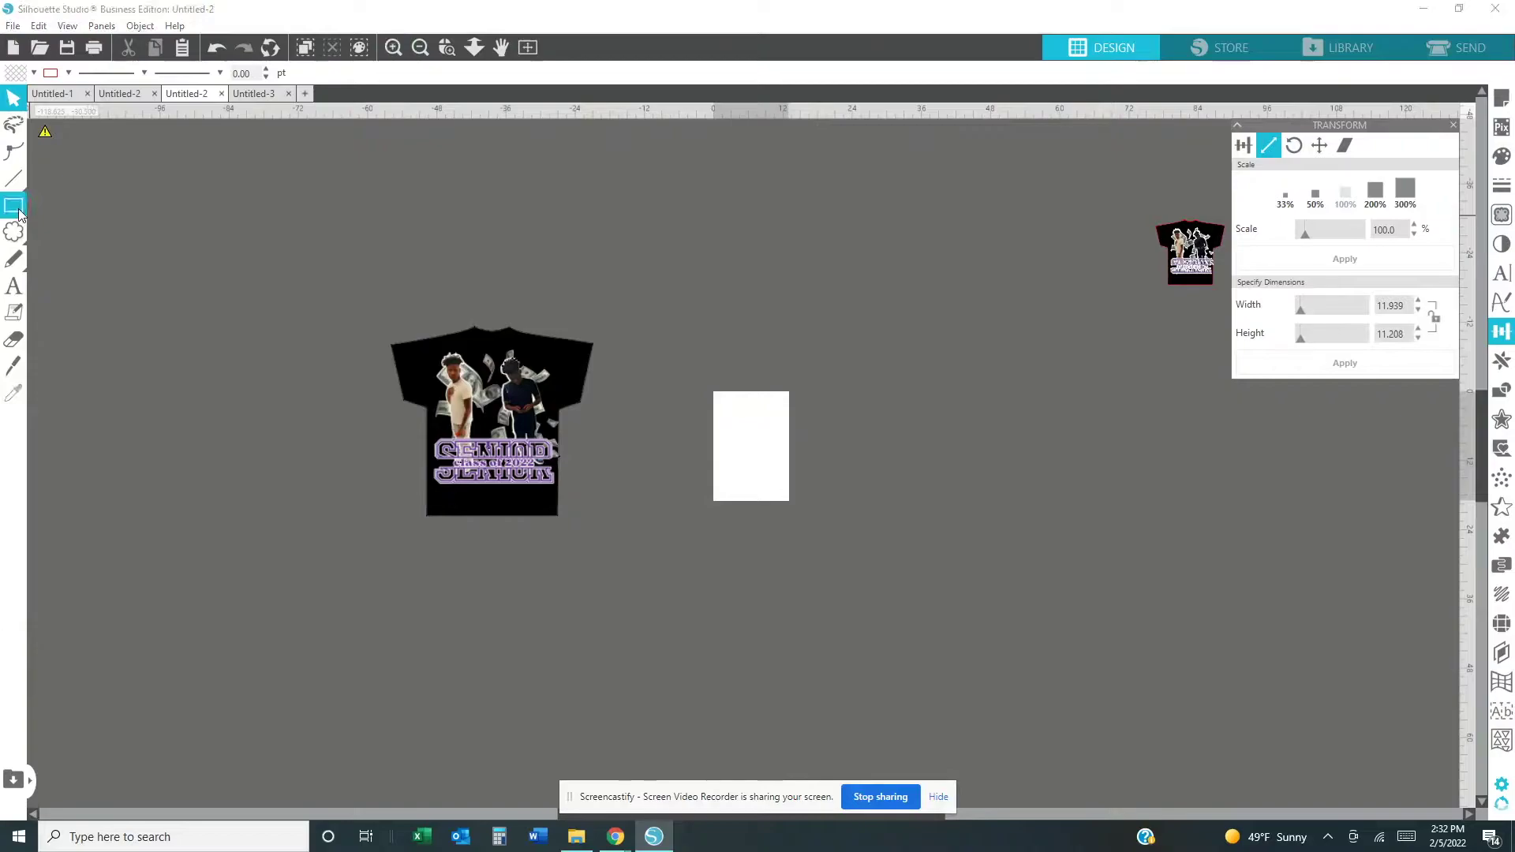
mouse_move(19, 213)
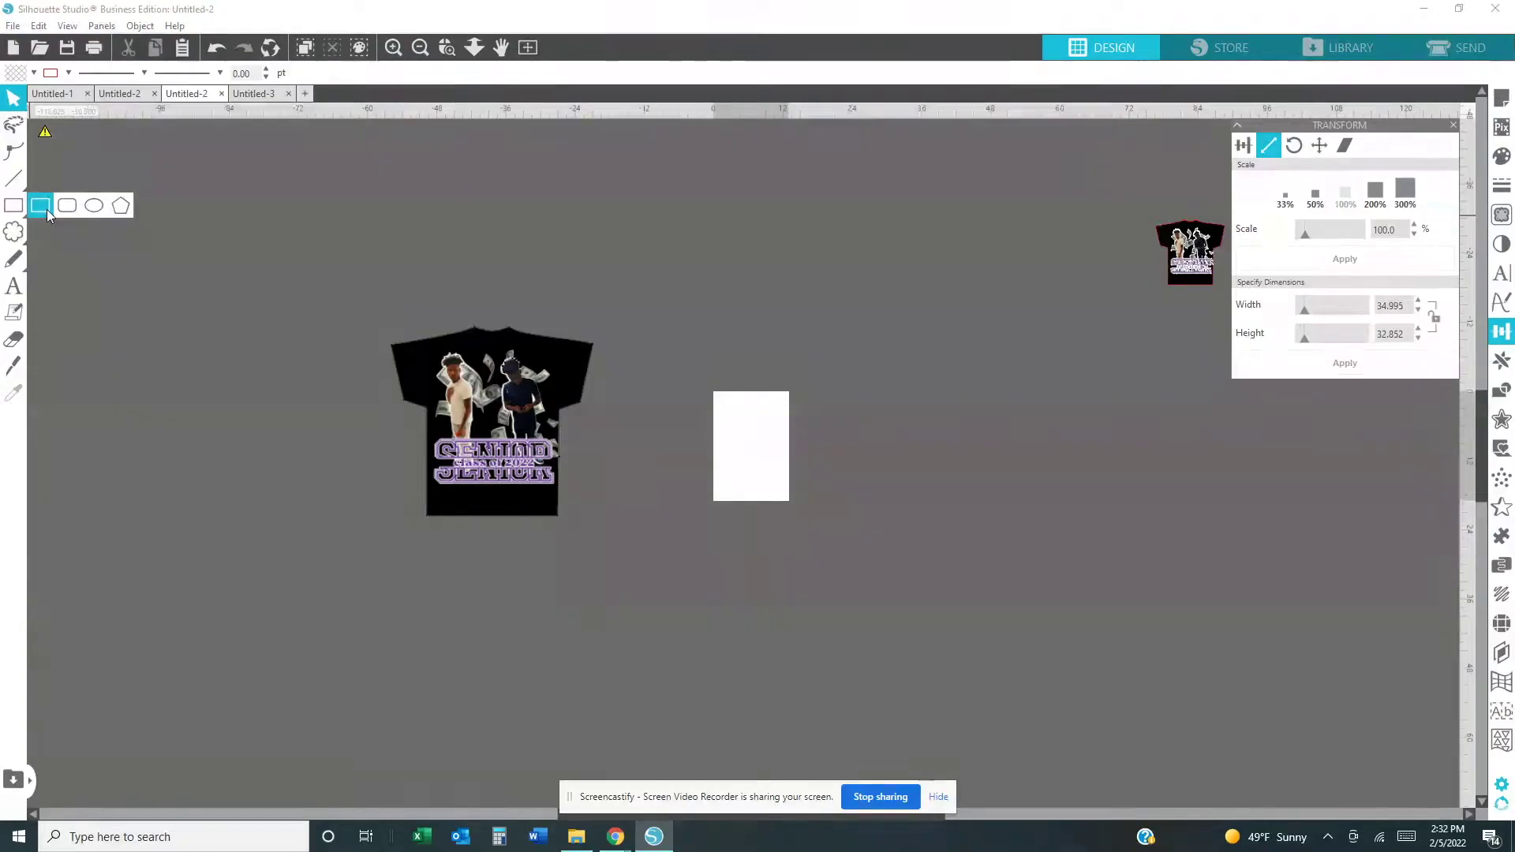
left_click(46, 210)
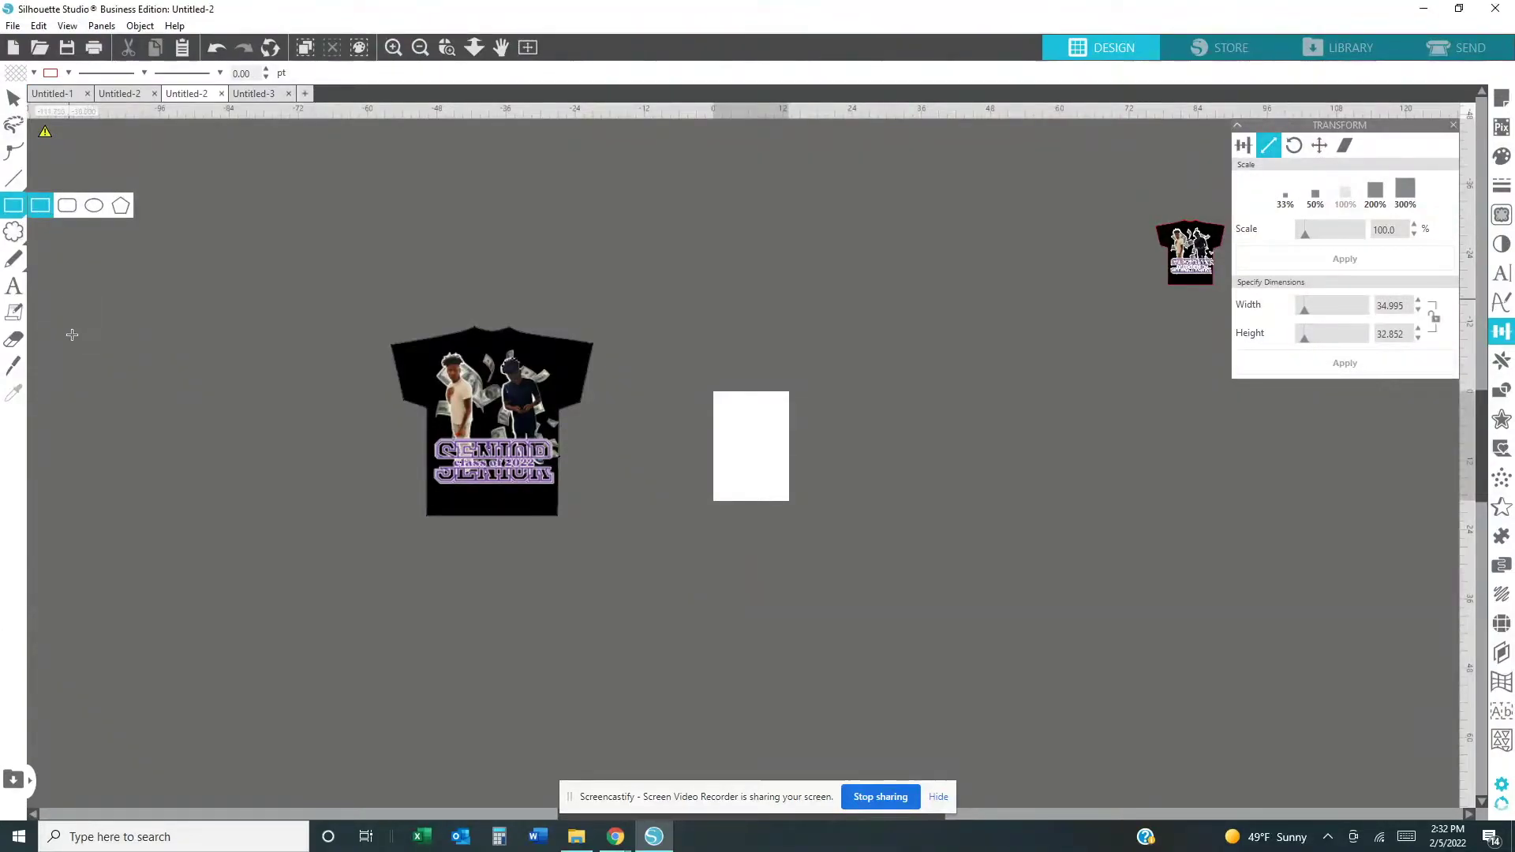
left_click_drag(163, 451, 181, 456)
left_click(14, 98)
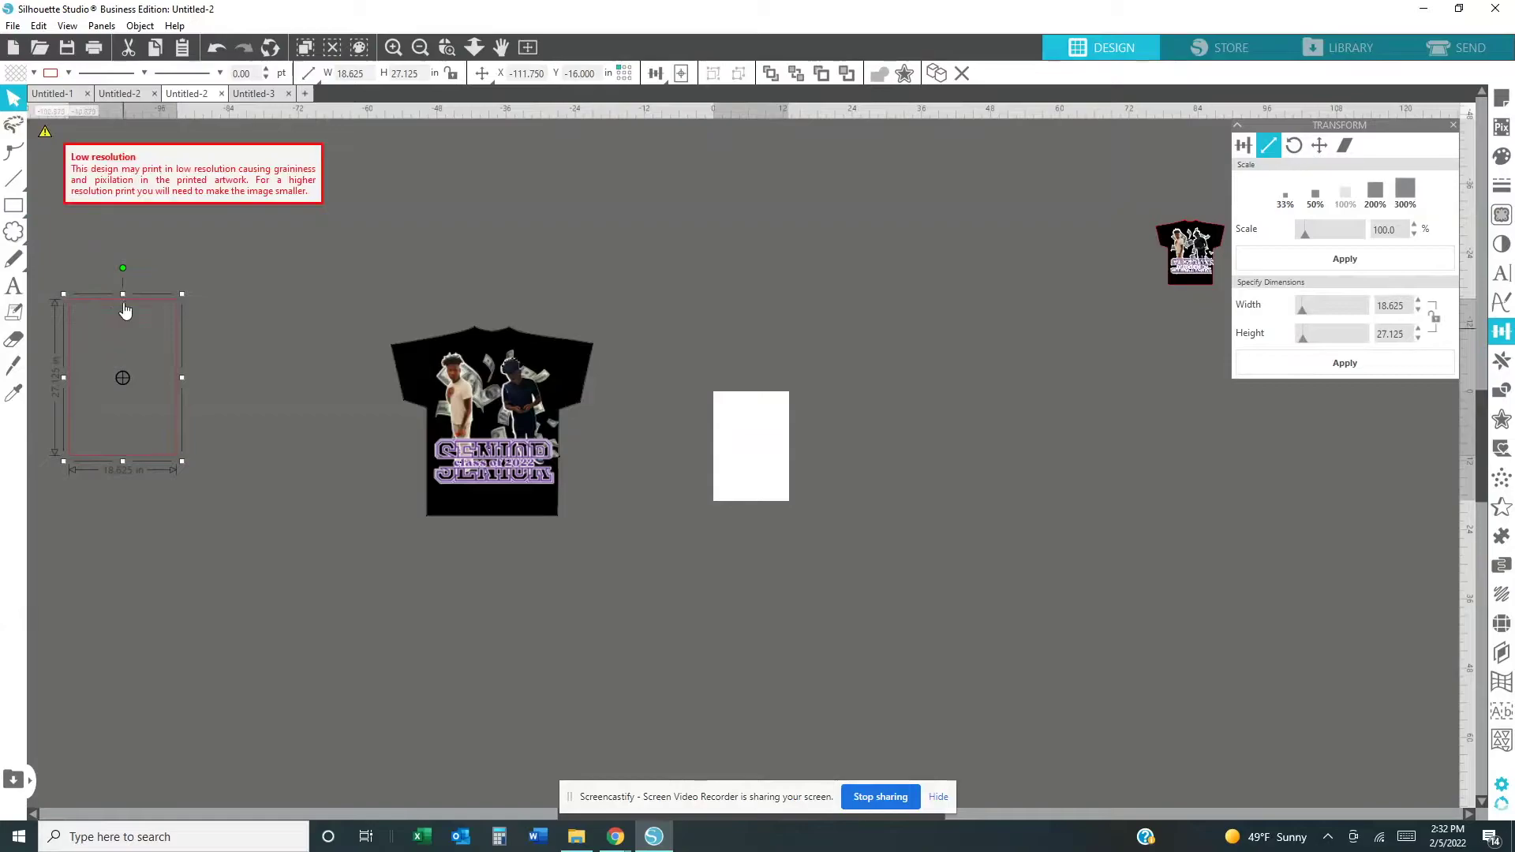
left_click_drag(138, 306, 188, 338)
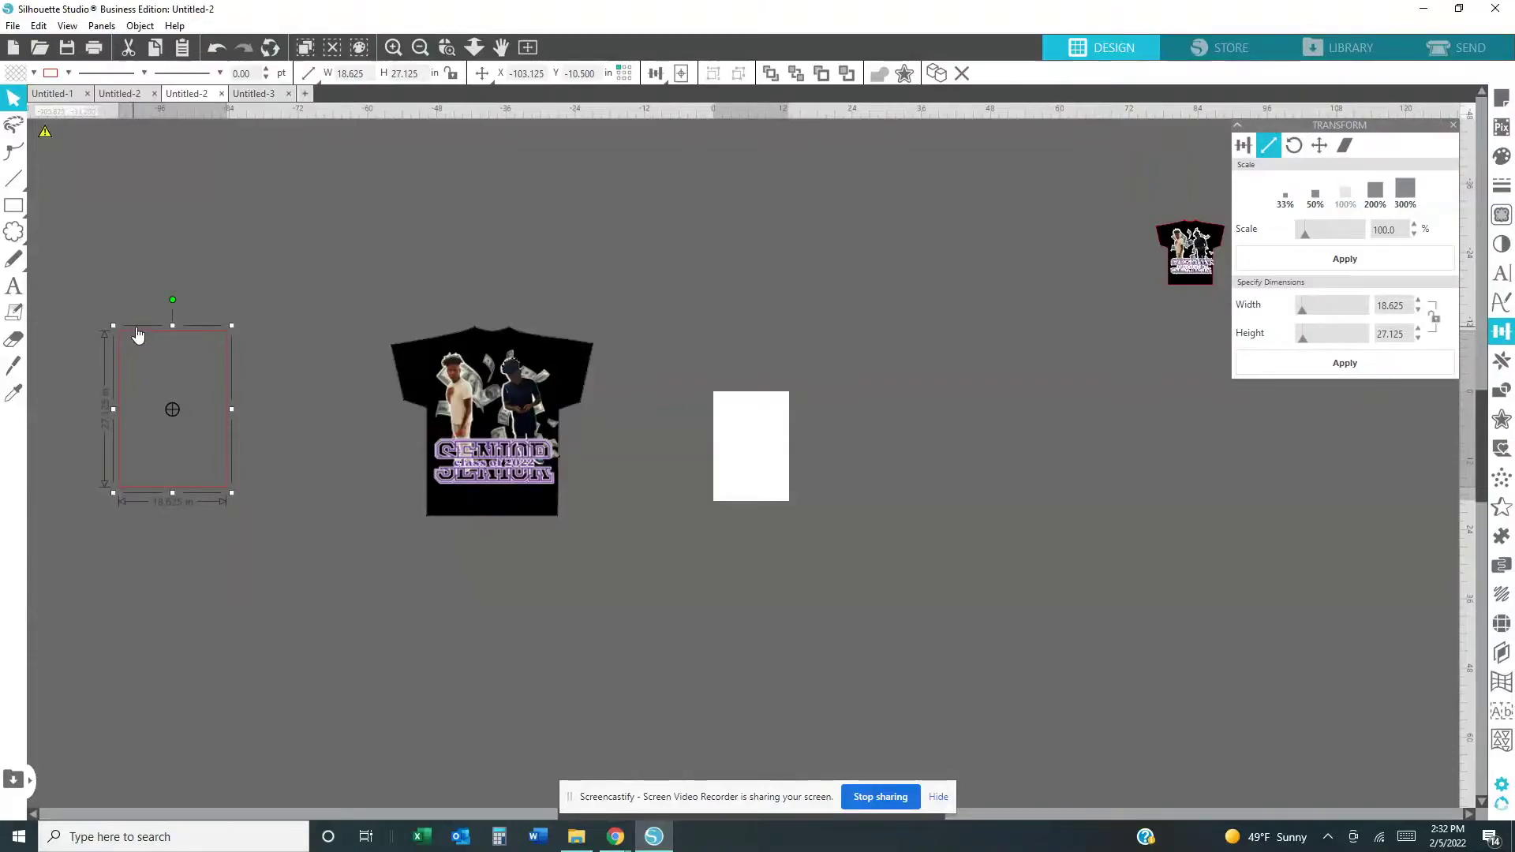
Resize the rectangle to 13 × 19 in and place it over the enlarged shirt's upper-left corner.
double_click(1405, 305)
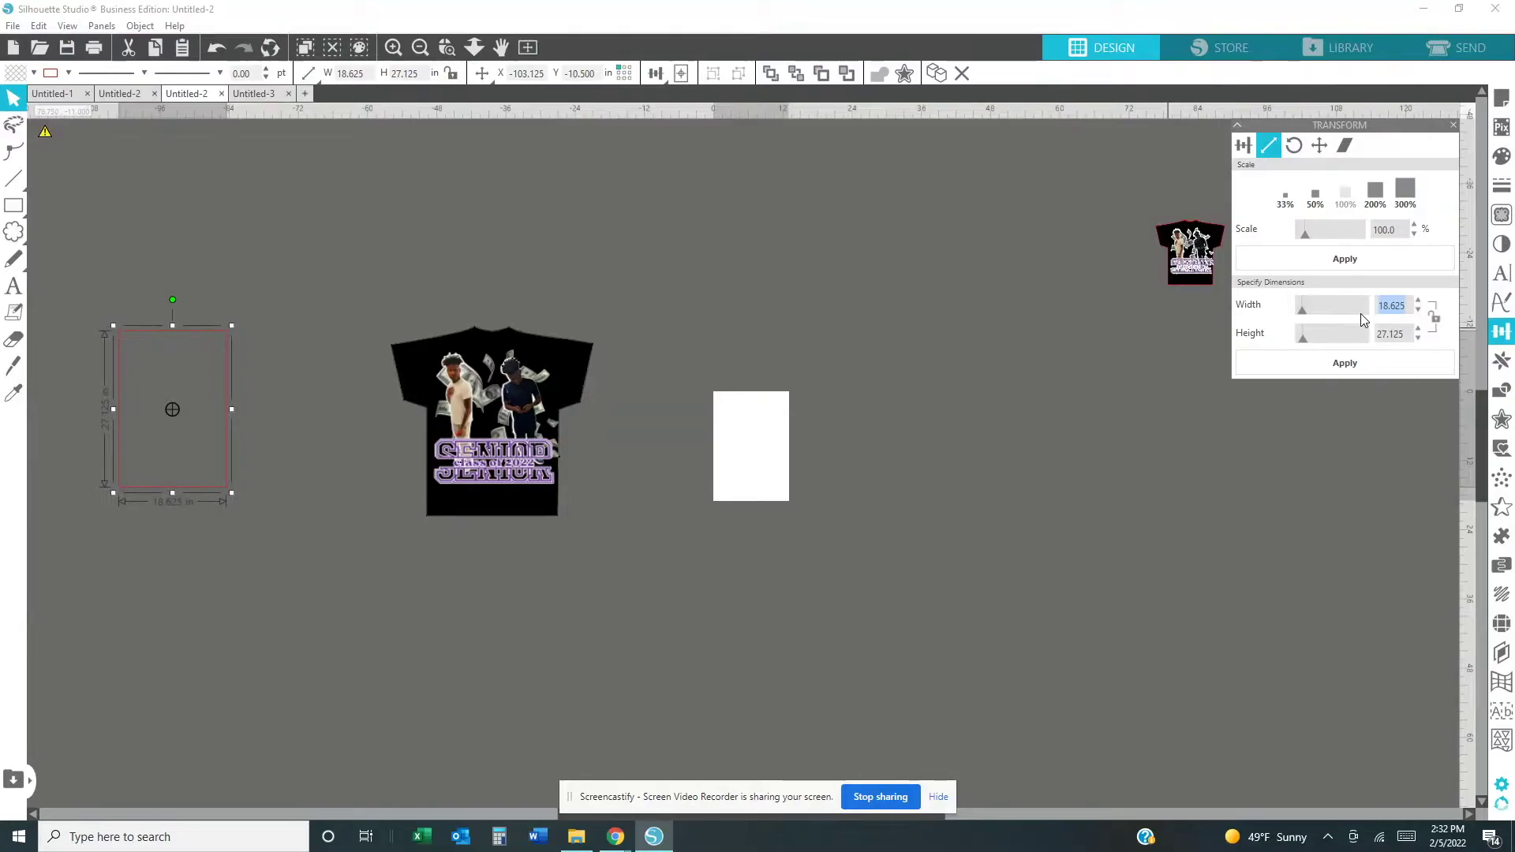
type("13.00")
key("Tab")
type("19.0")
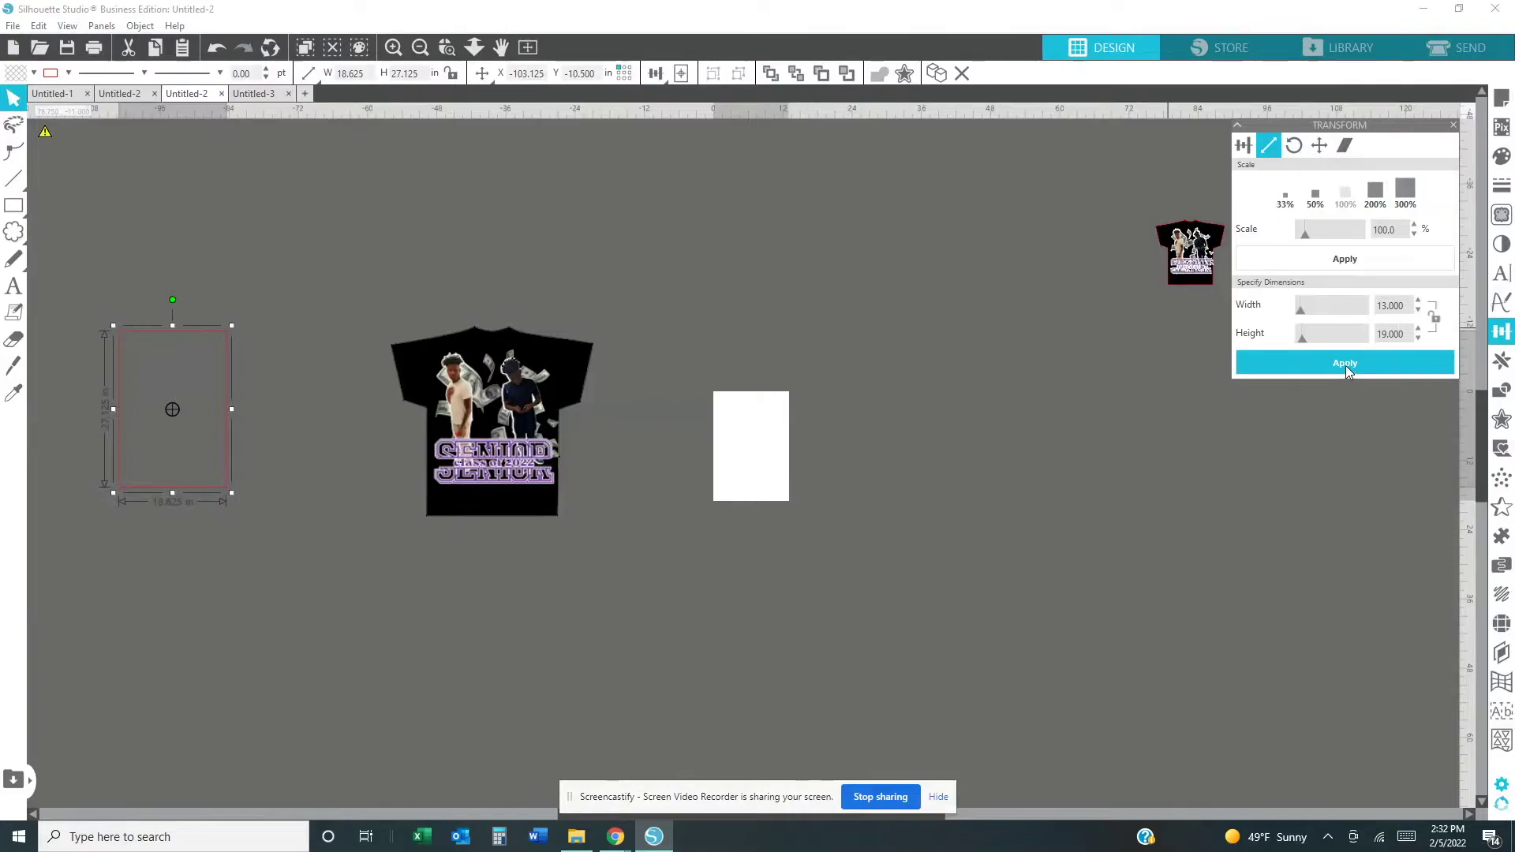
left_click(1346, 366)
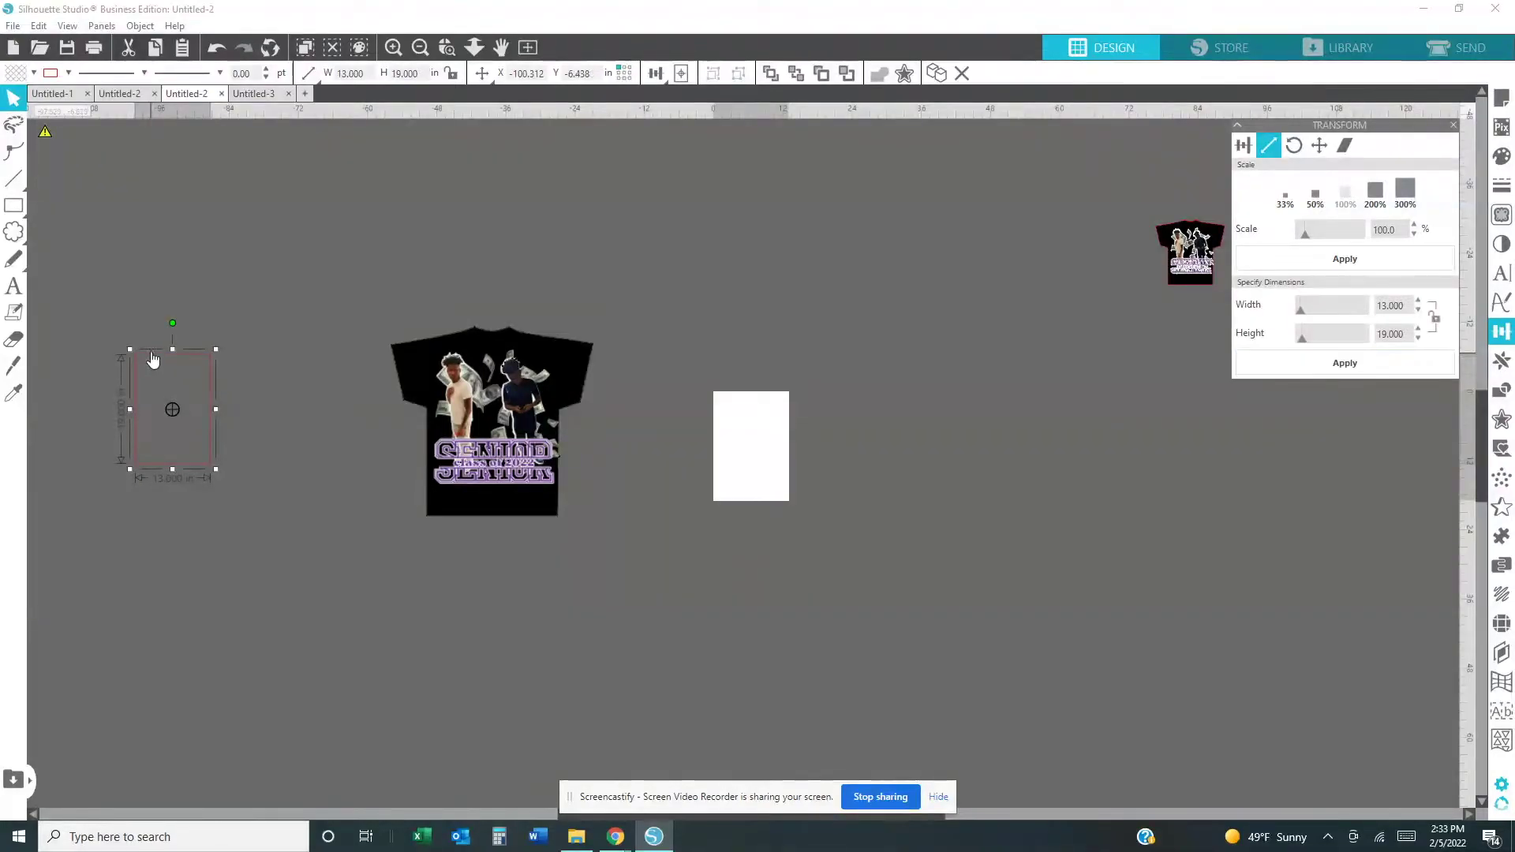
left_click_drag(153, 359, 403, 308)
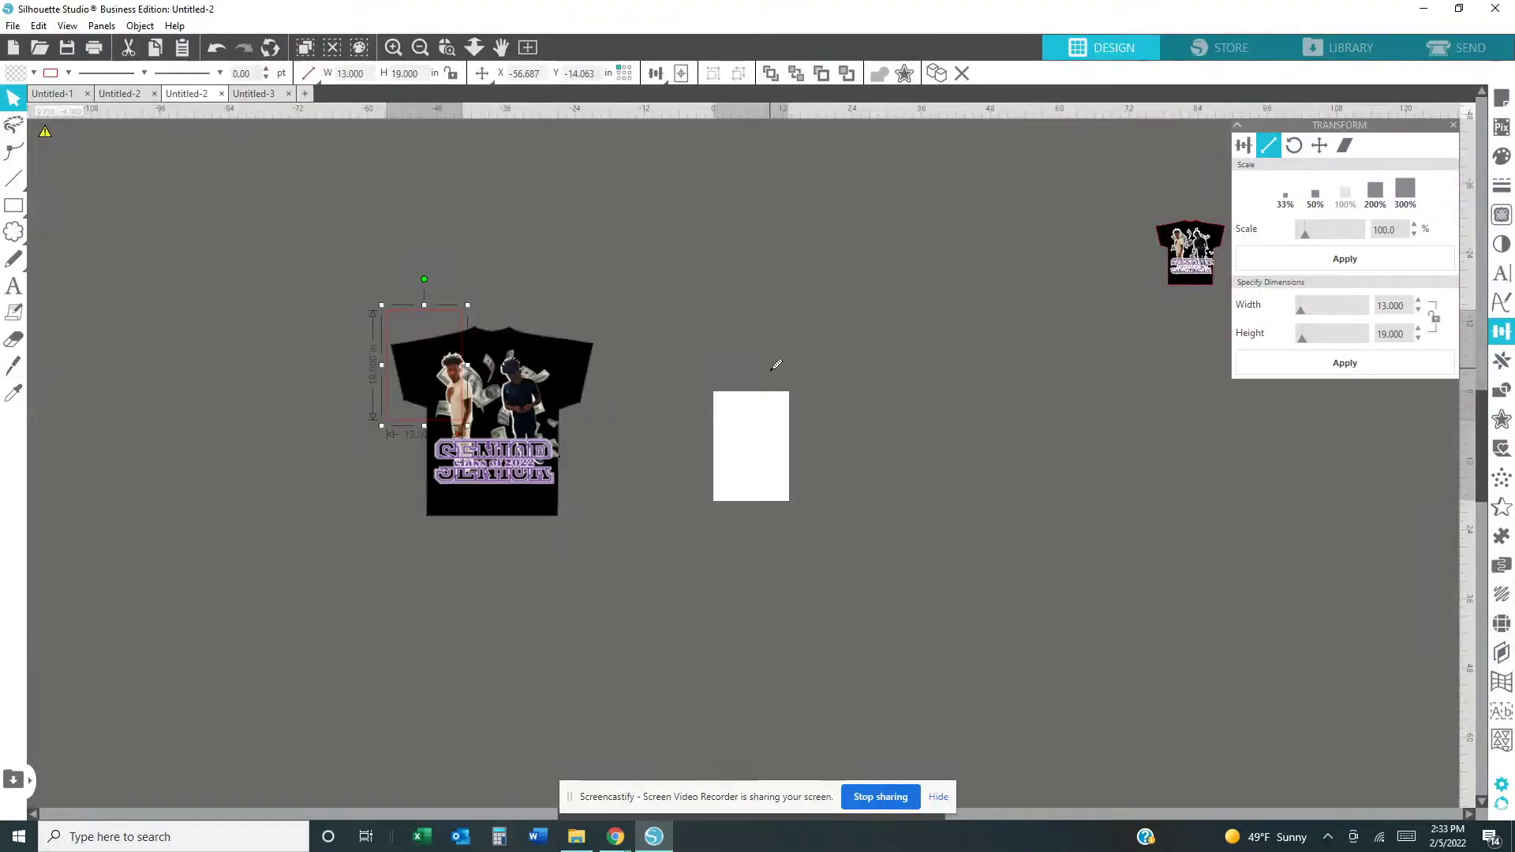
Duplicate the rectangle to its right and nudge the copy left for a 0.125 in overlap.
key("i")
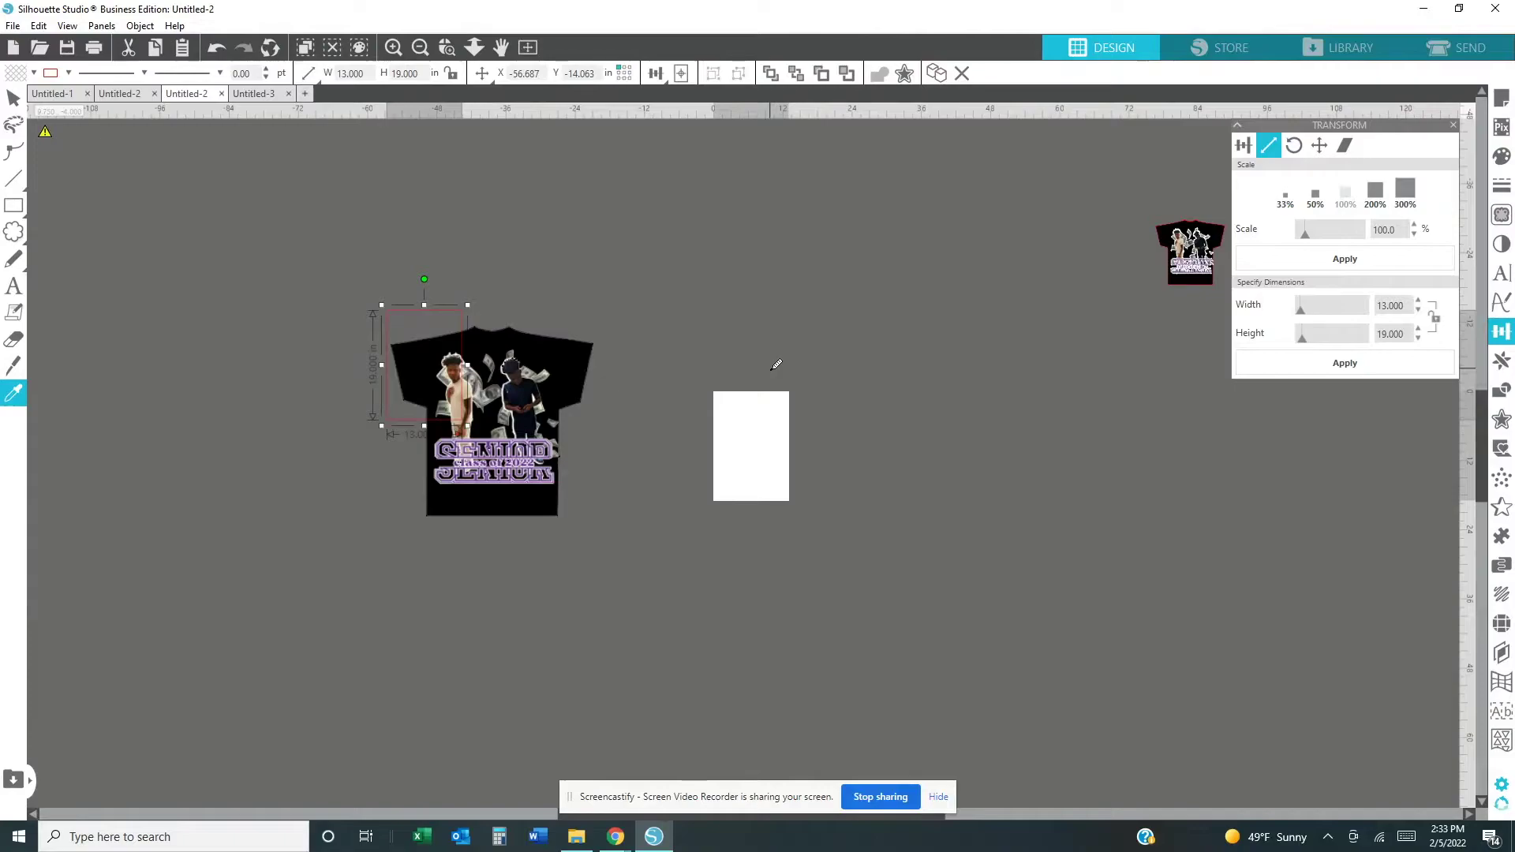
key("Escape")
key("ctrl+d")
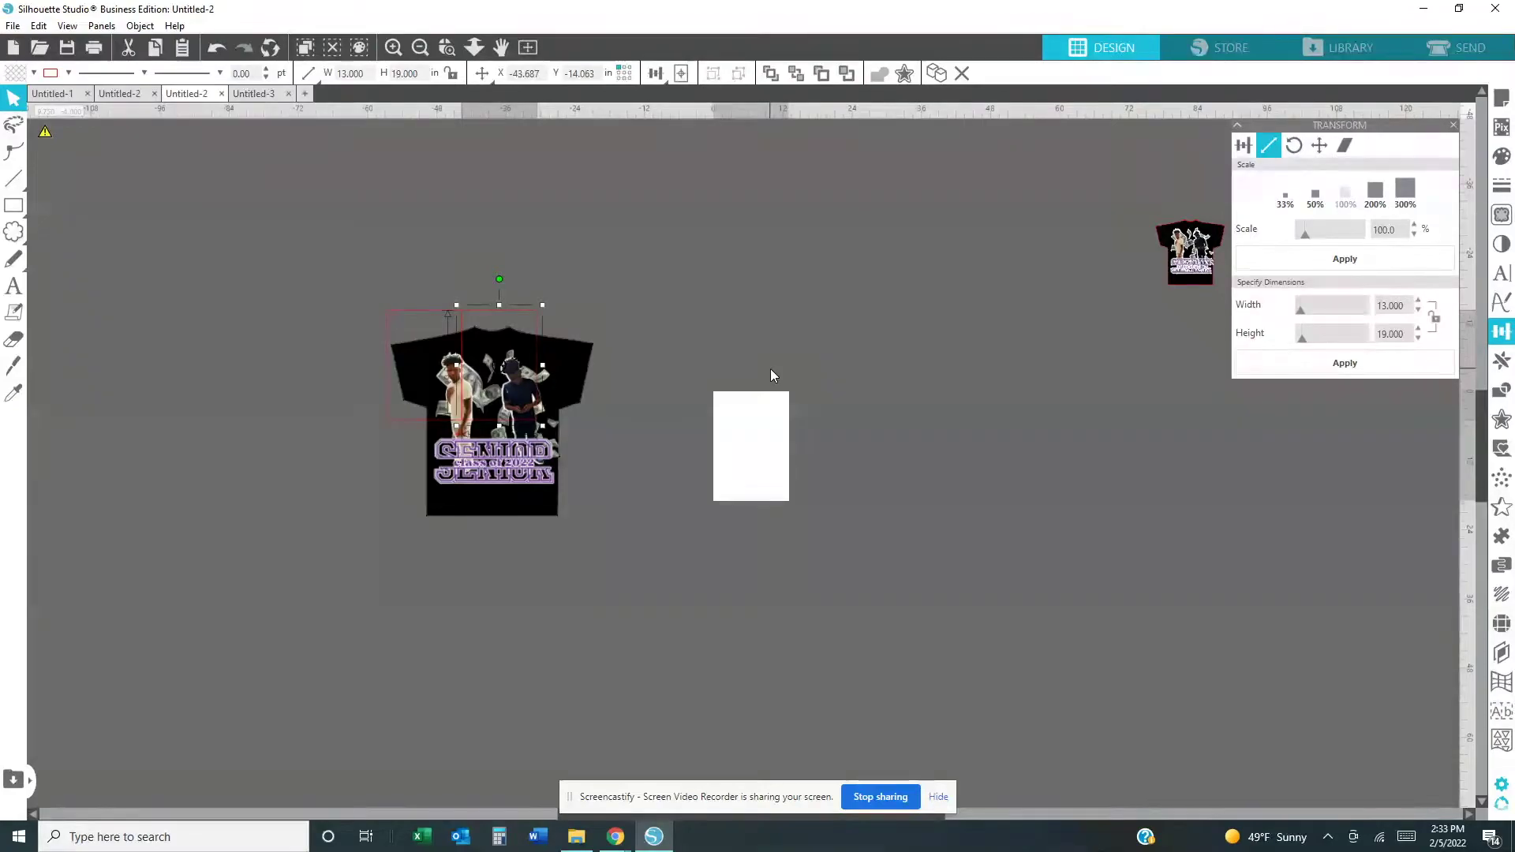
key("Left")
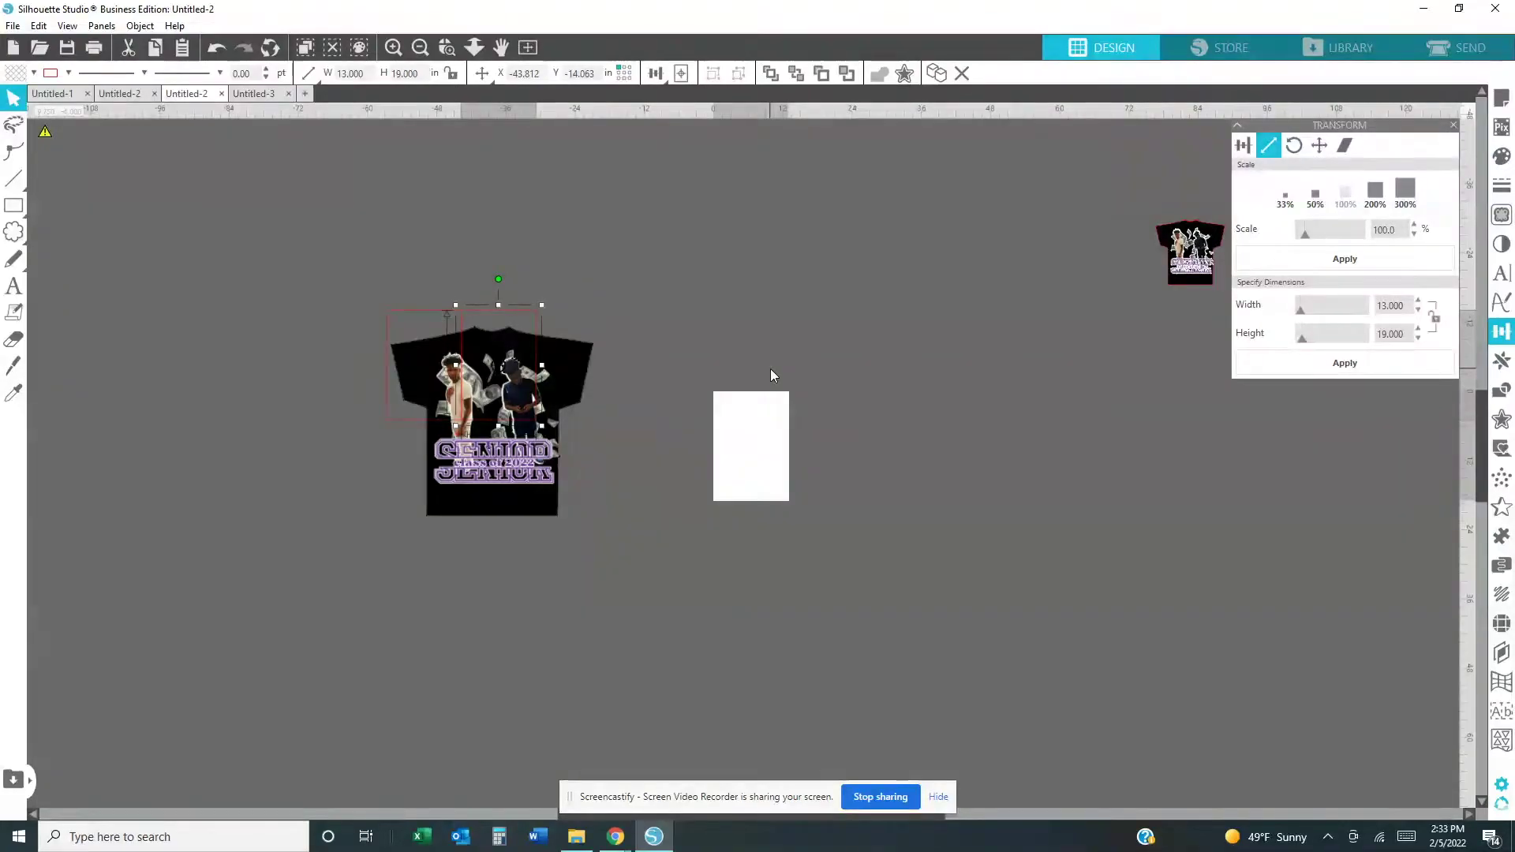
Add a third 13 × 19 in rectangle over the shirt's right sleeve, overlapping the middle one by 0.125 in.
key("i")
key("v")
key("ctrl+d")
key("Left")
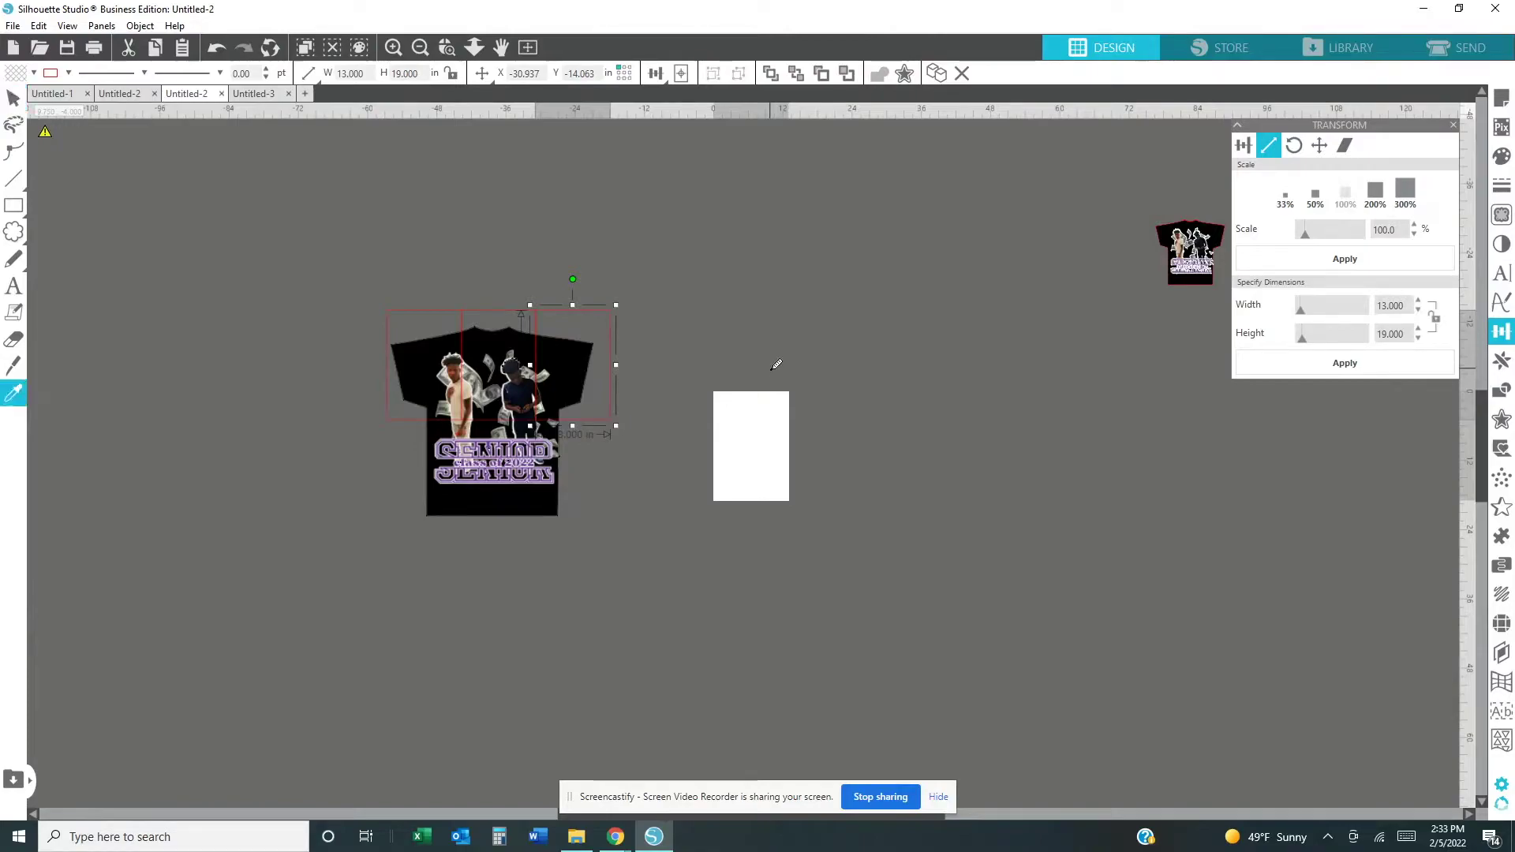
Duplicate the rectangles into a lower row of three 13 × 19 in tiles beneath the top row, overlapping it by 0.125 in.
key("ctrl+z")
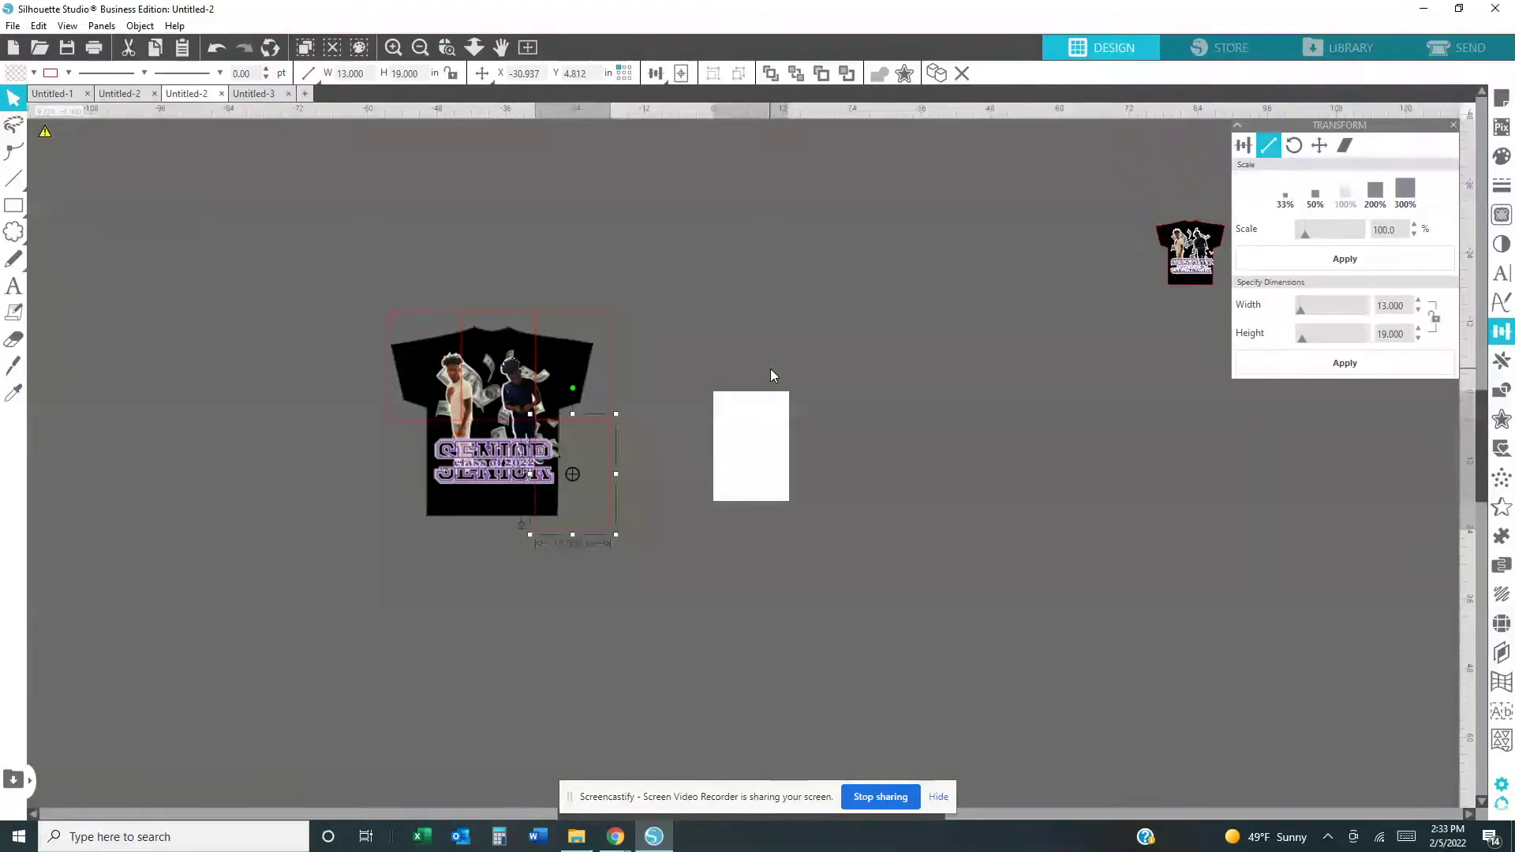
key("i")
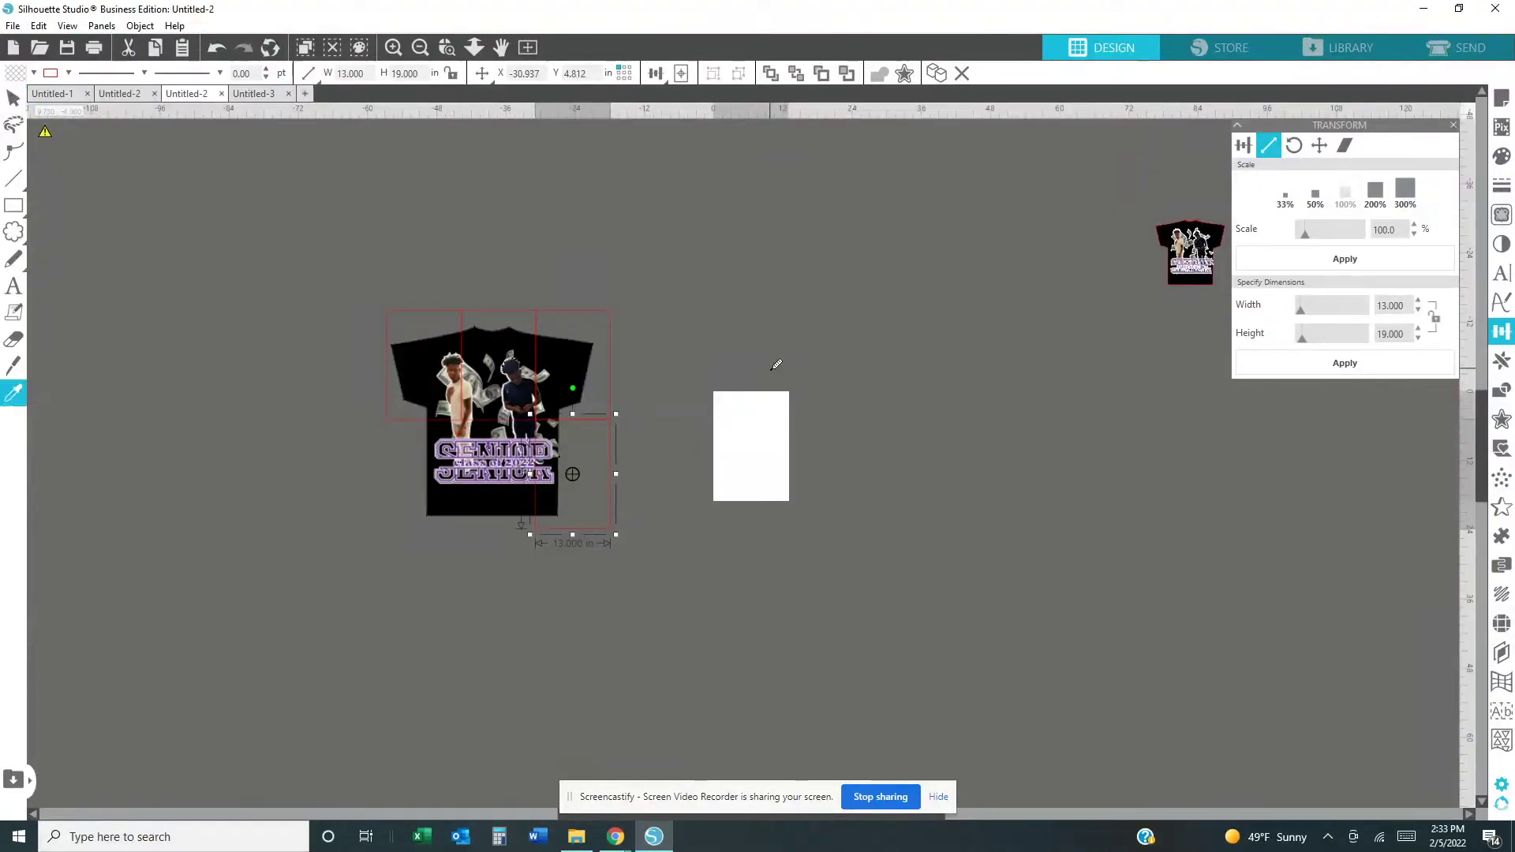
key("v")
key("ctrl+z")
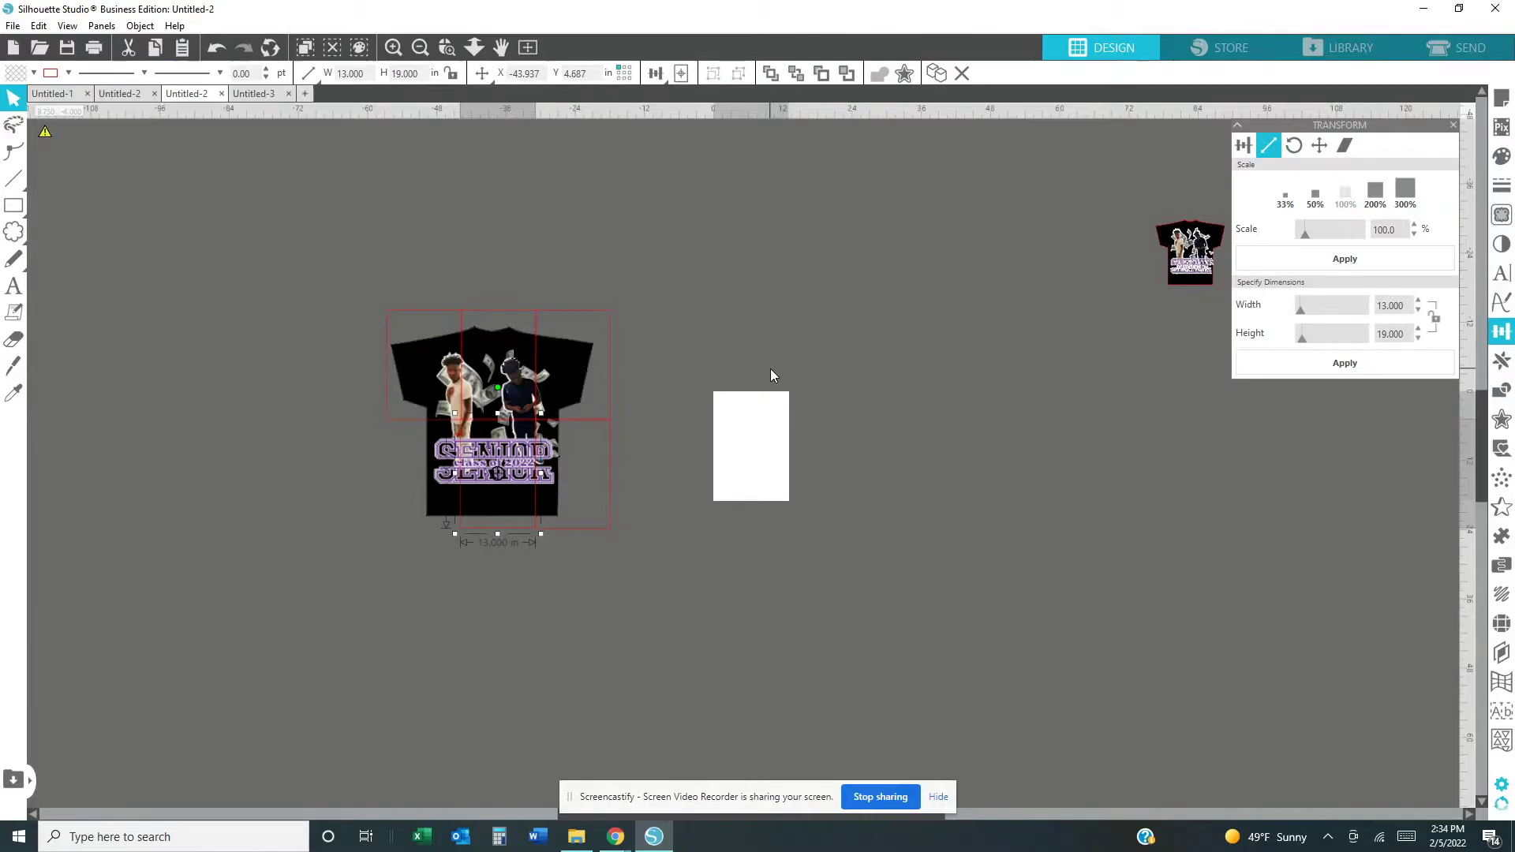
key("i")
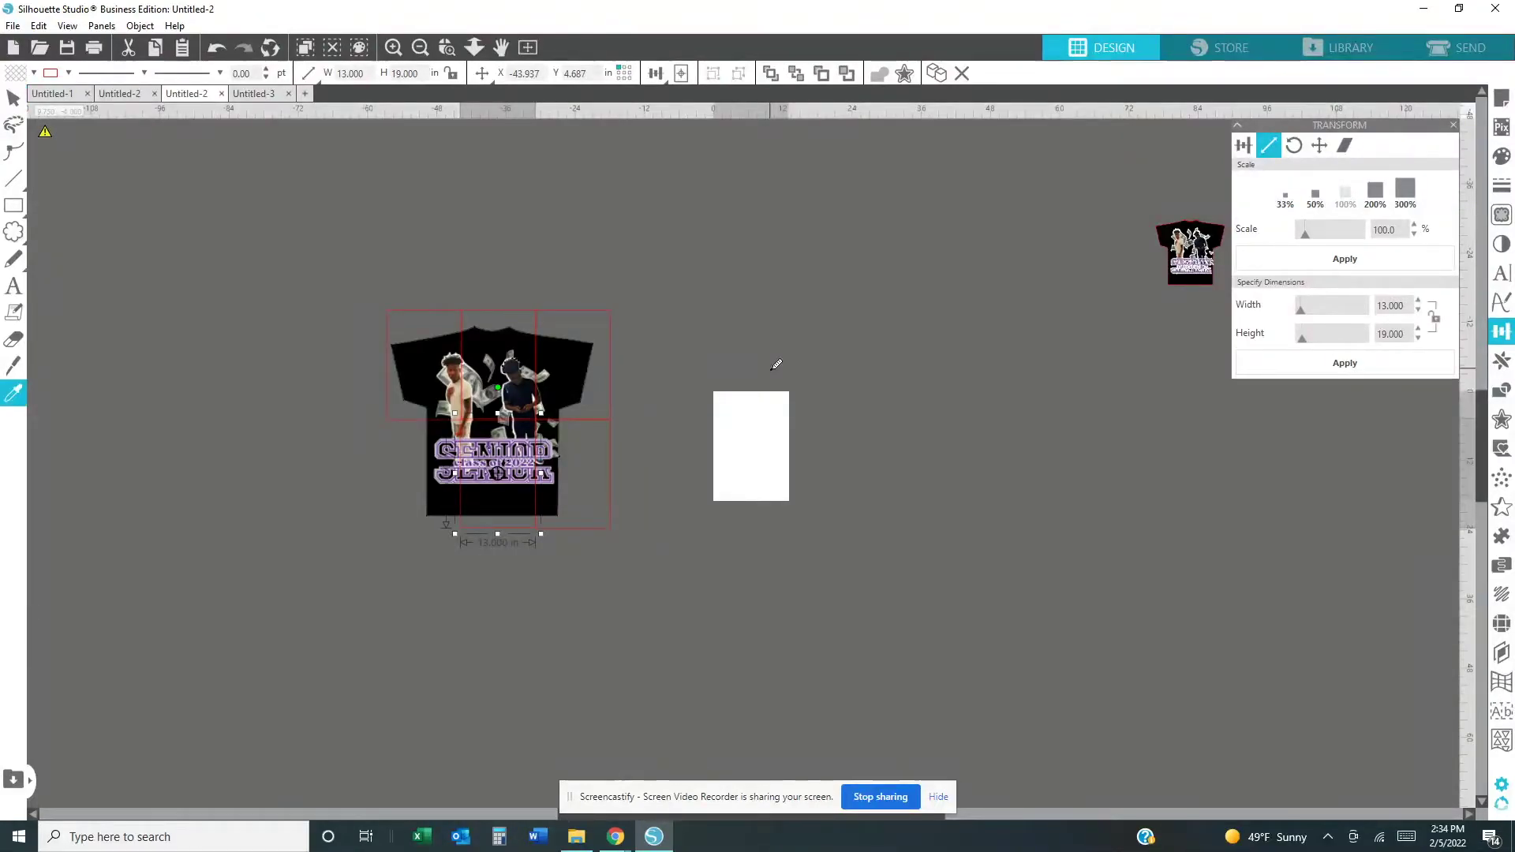
key("Escape")
key("ctrl+z")
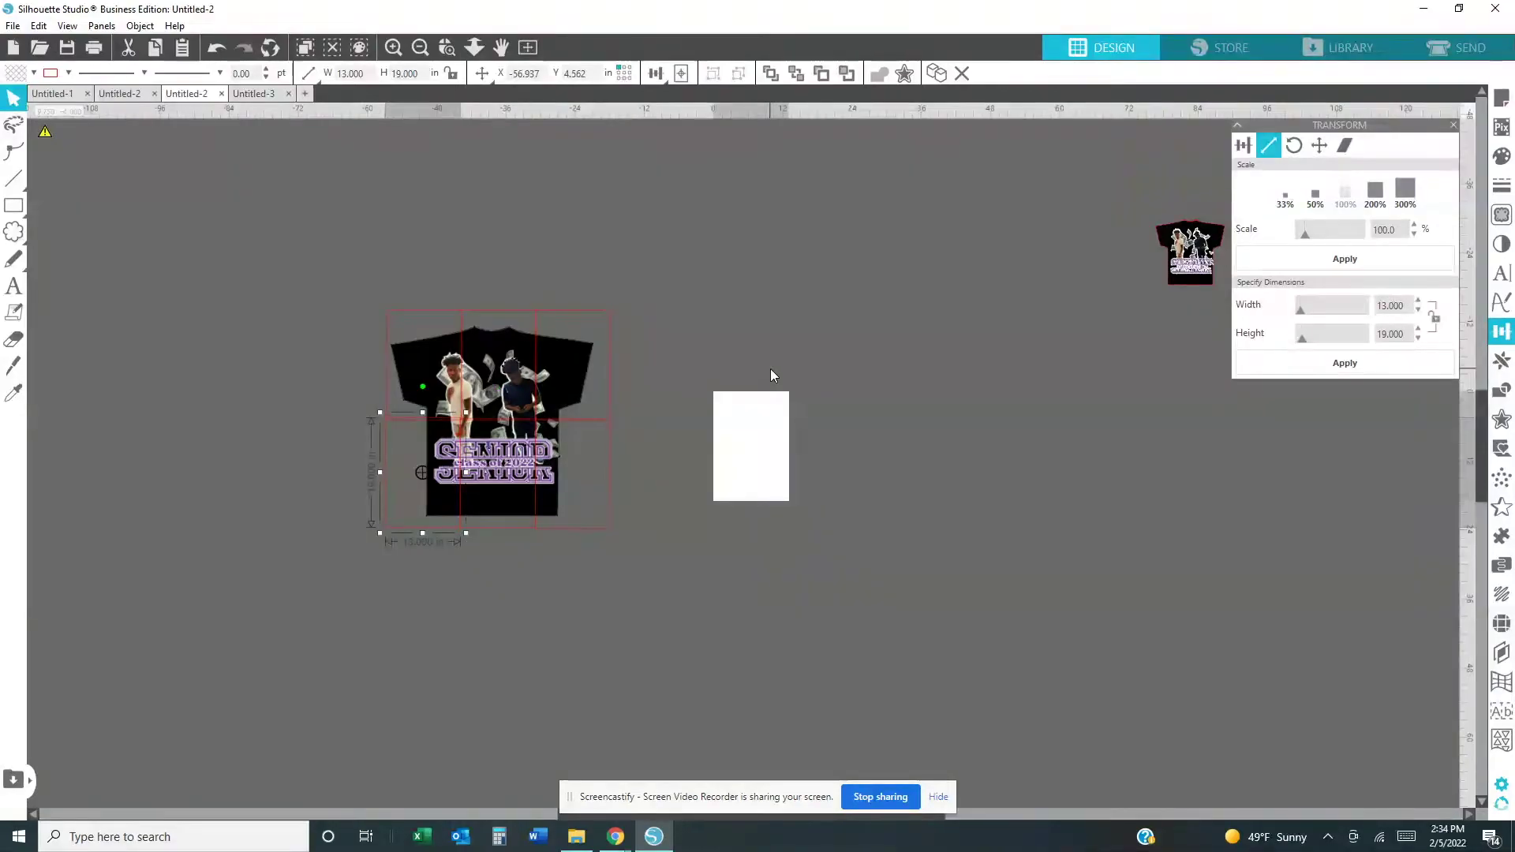
left_click(693, 502)
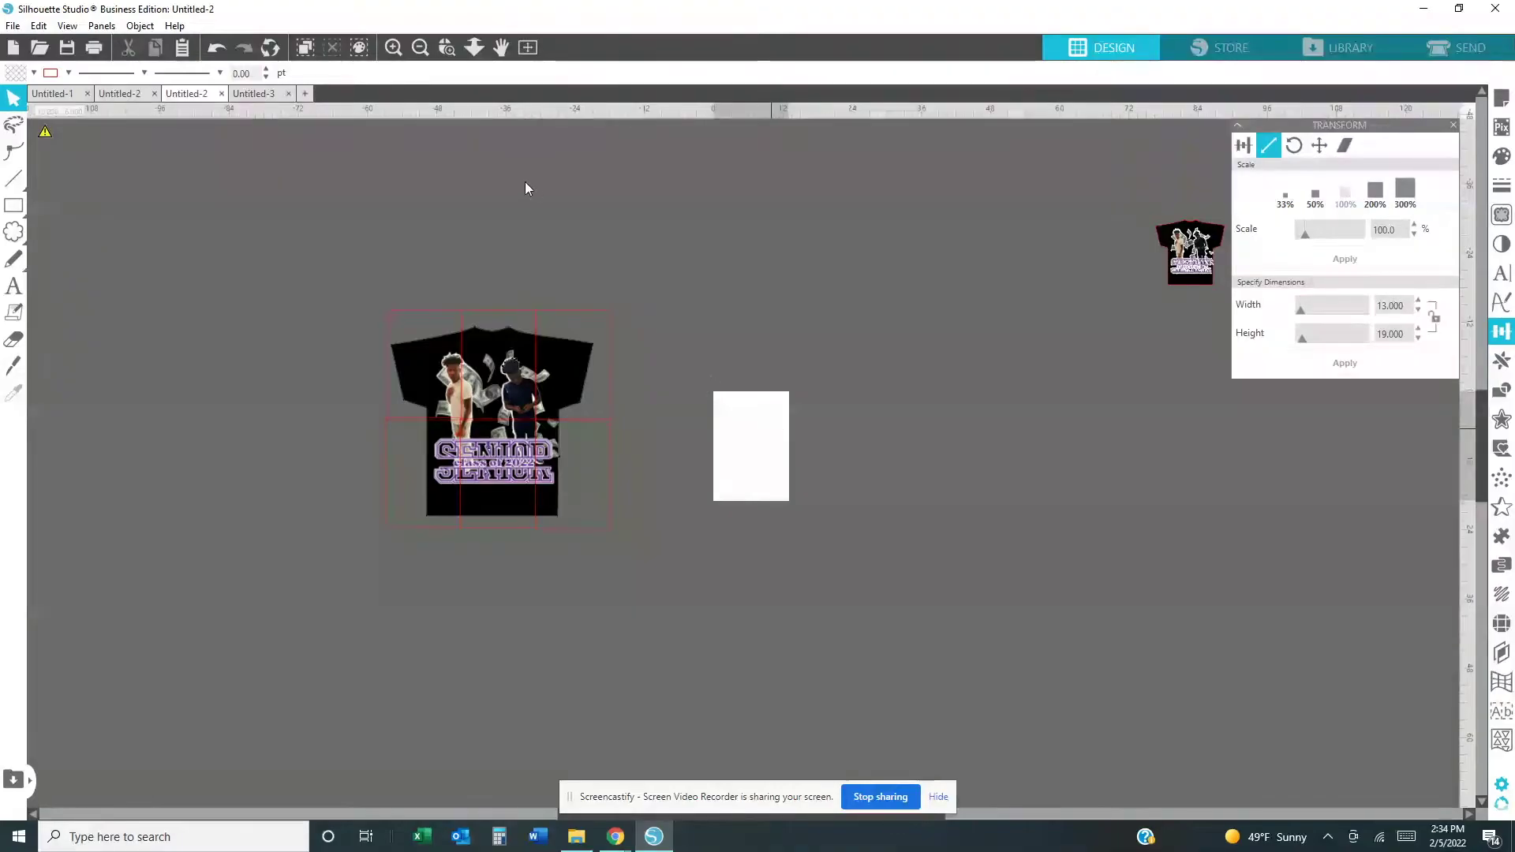
Level the lower row by nudging its outer rectangles vertically to Y 4.687 in.
left_click(393, 49)
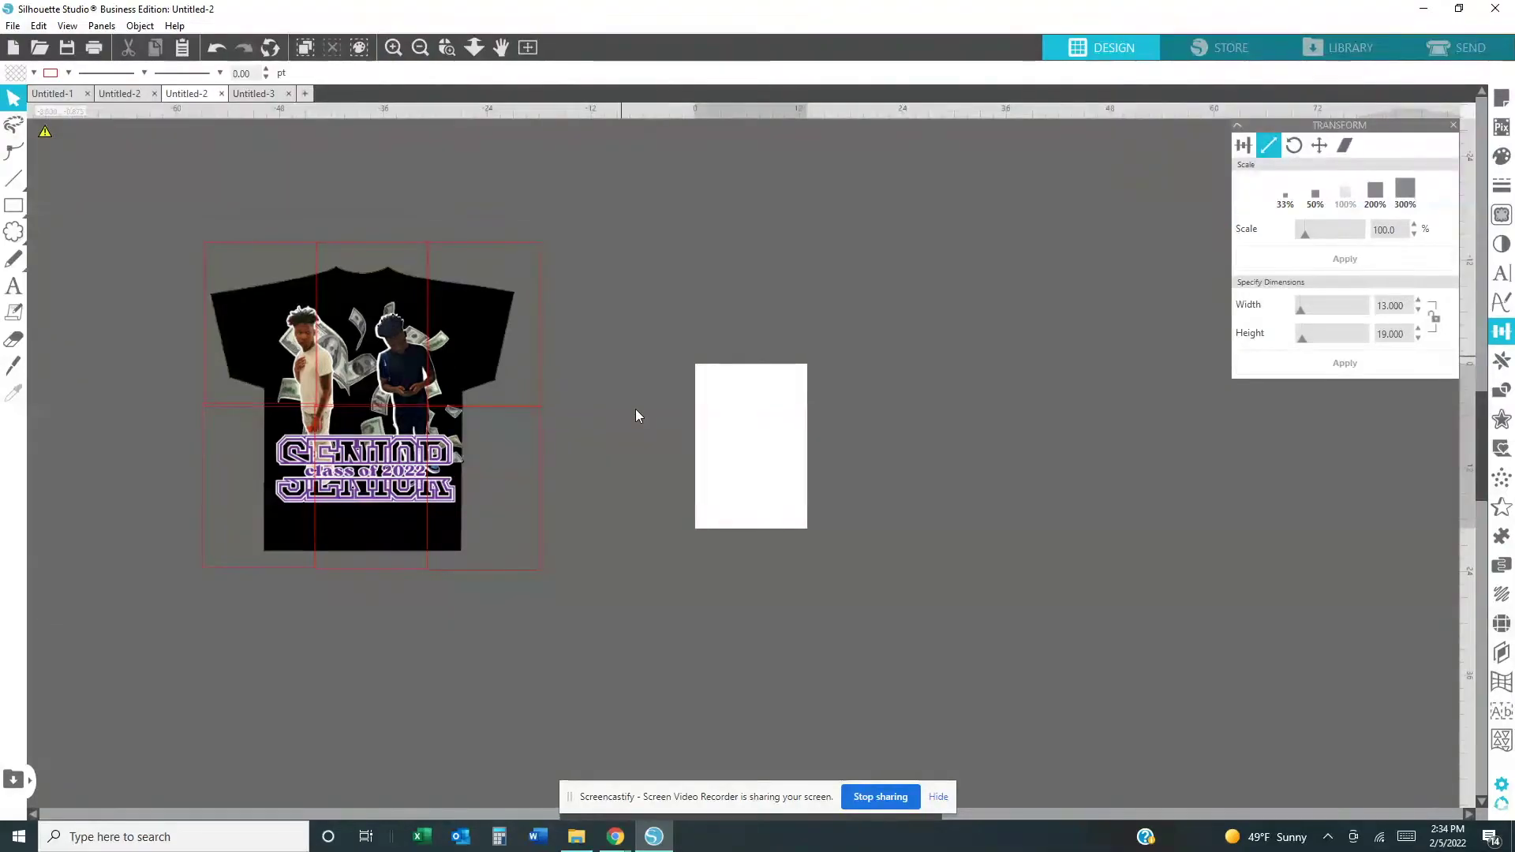
scroll(636, 409, "up", 1)
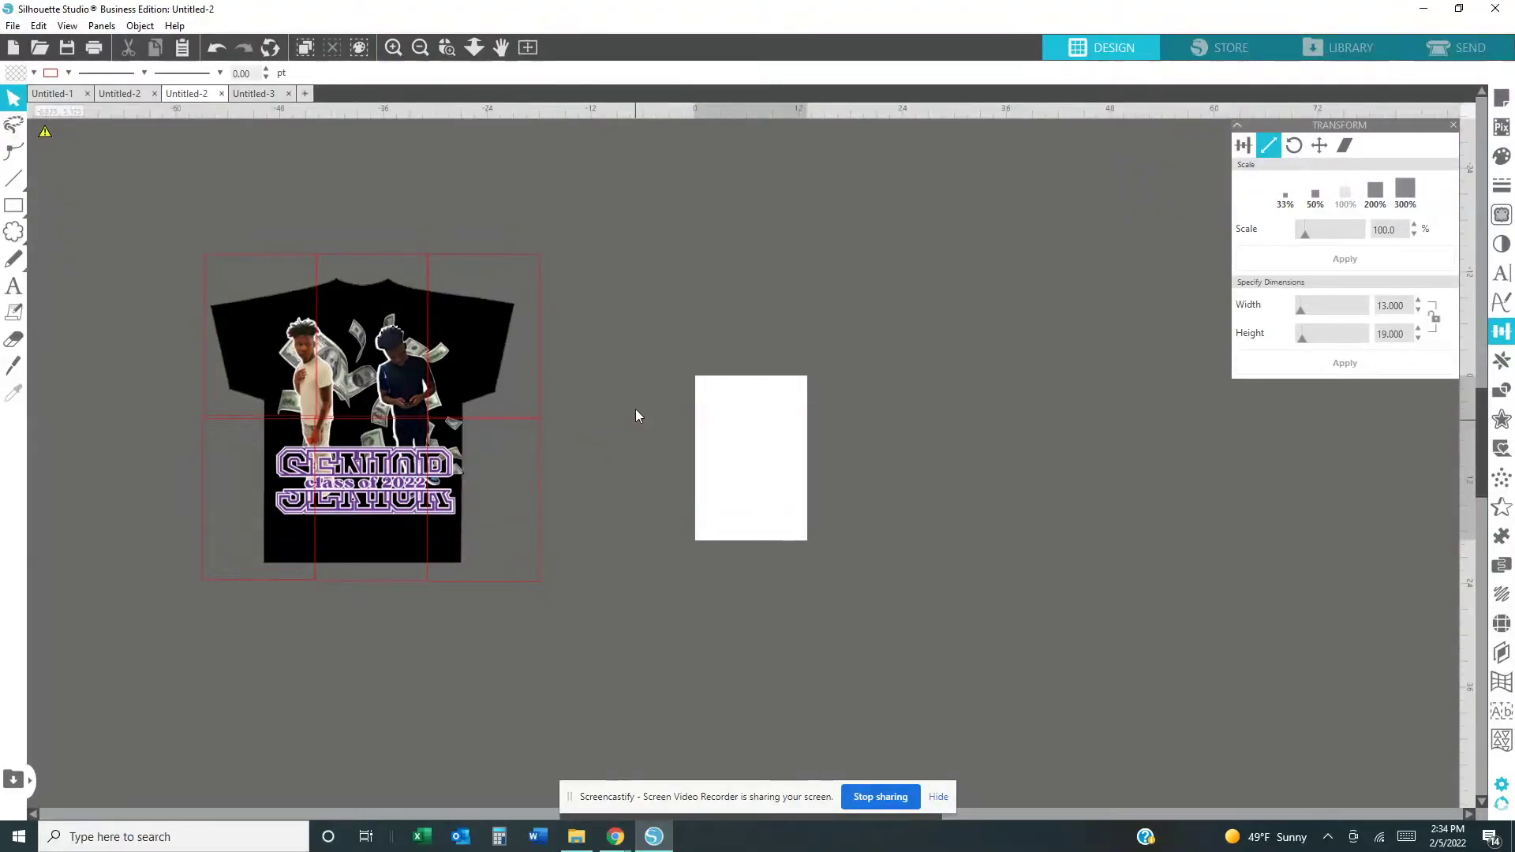
left_click(204, 448)
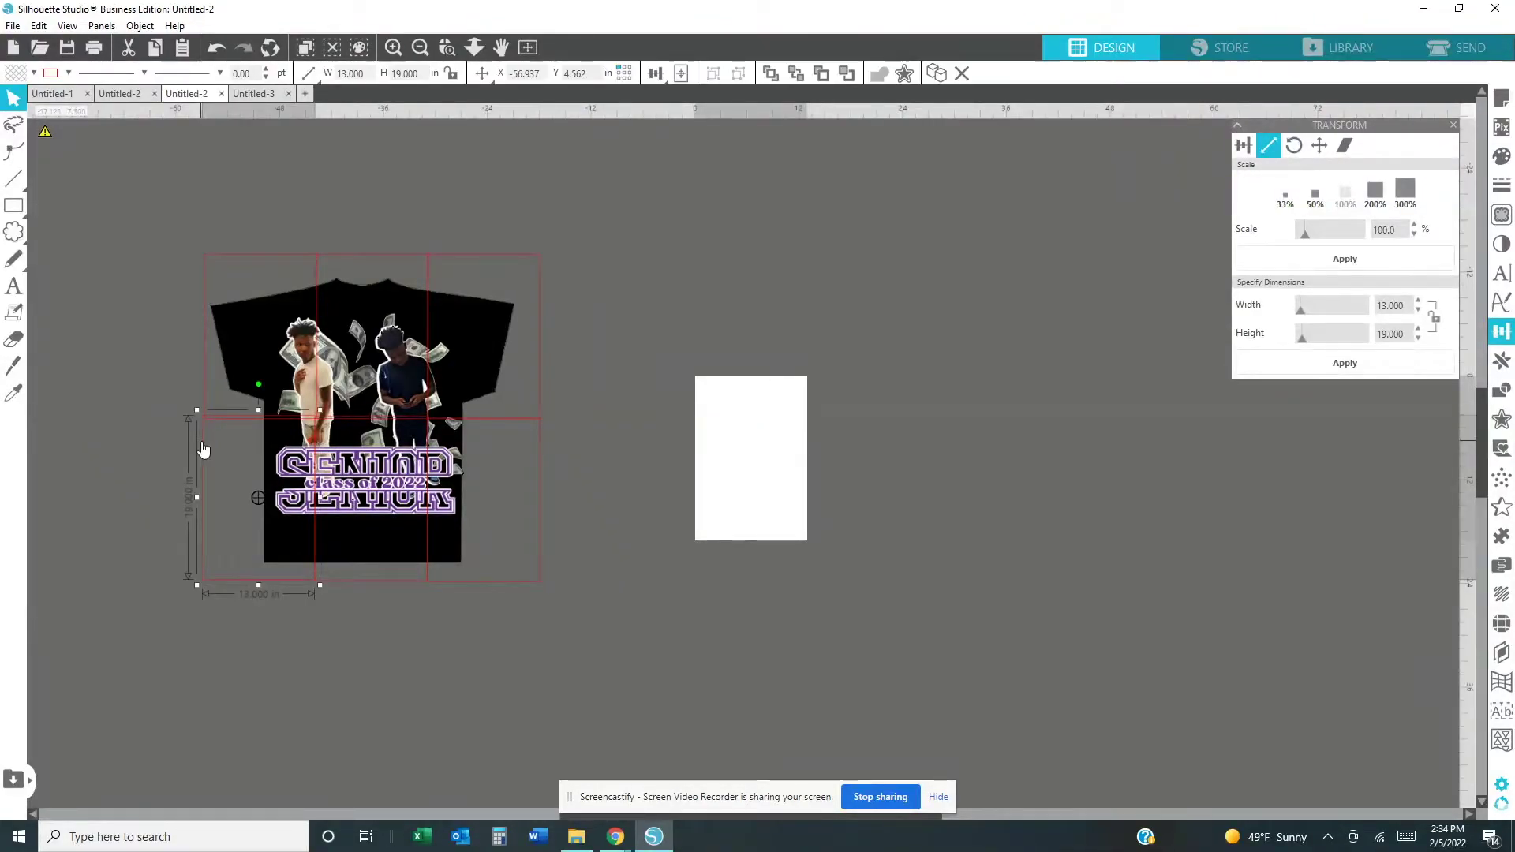
left_click_drag(204, 448, 203, 449)
left_click_drag(314, 442, 540, 447)
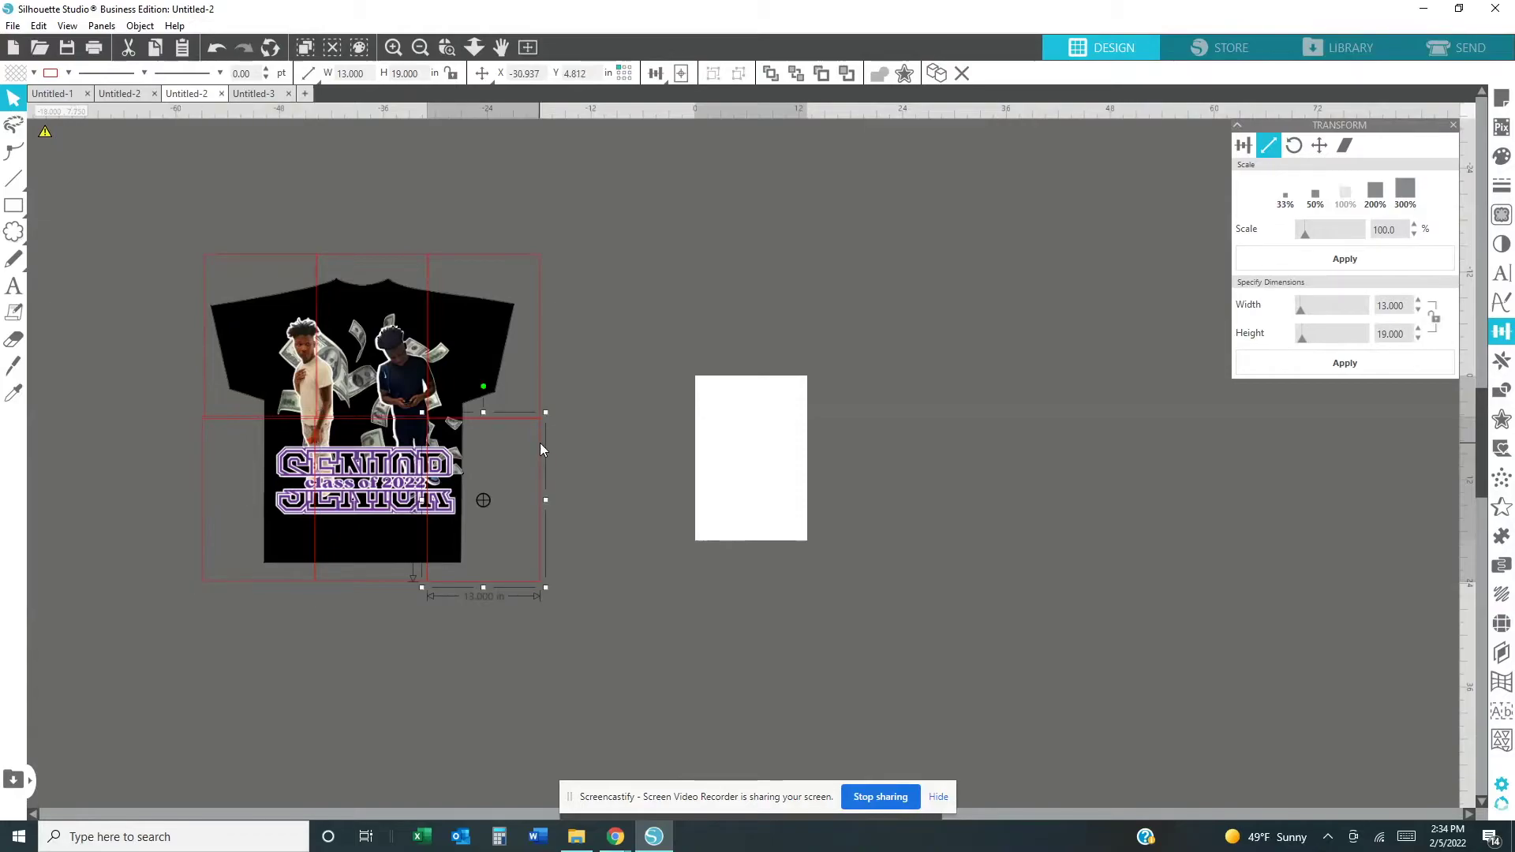
key("Up")
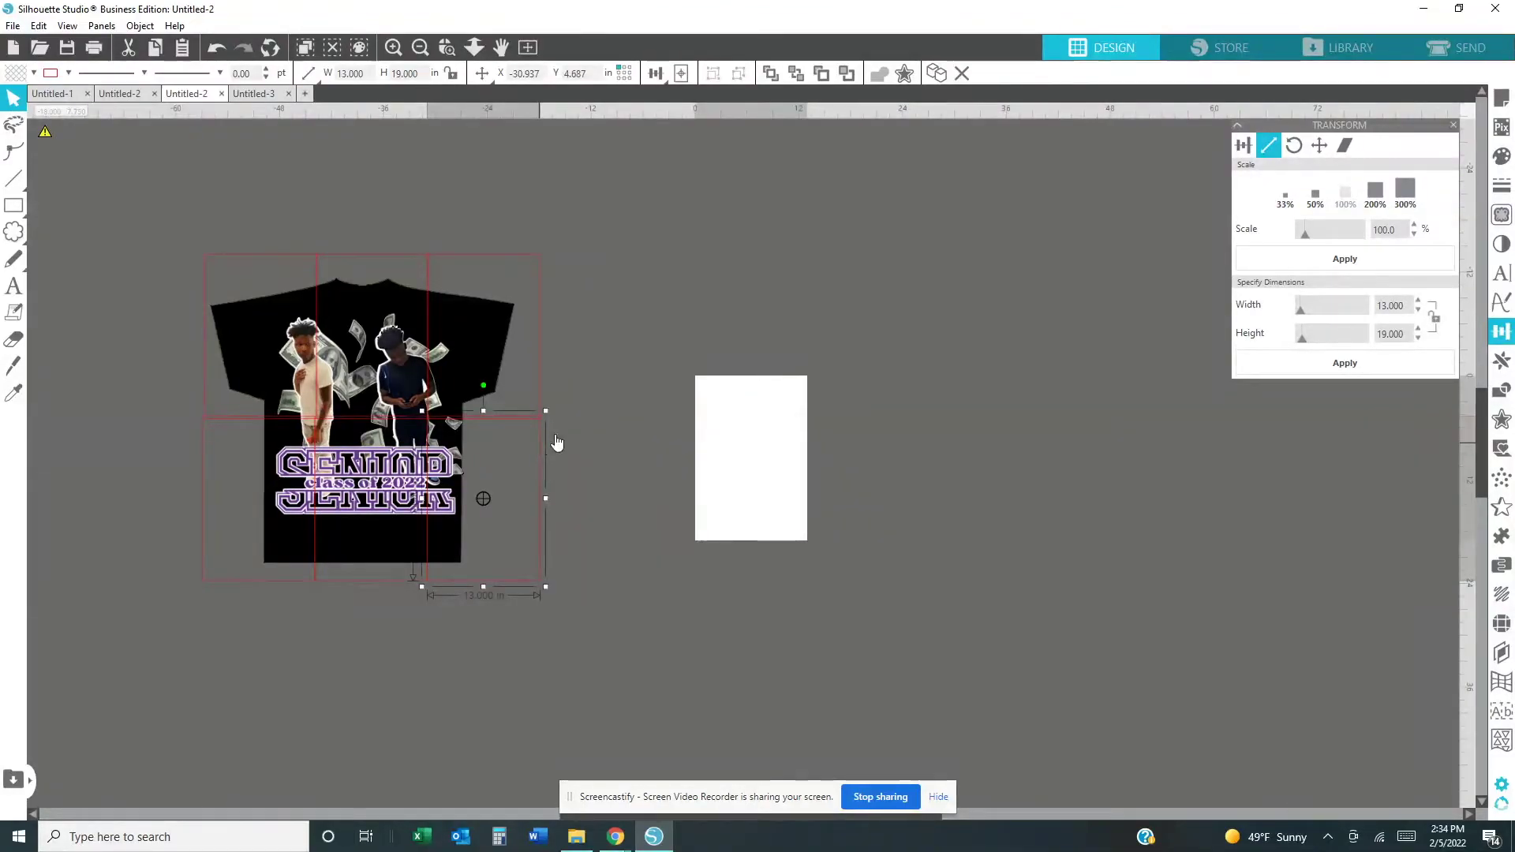
left_click(557, 436)
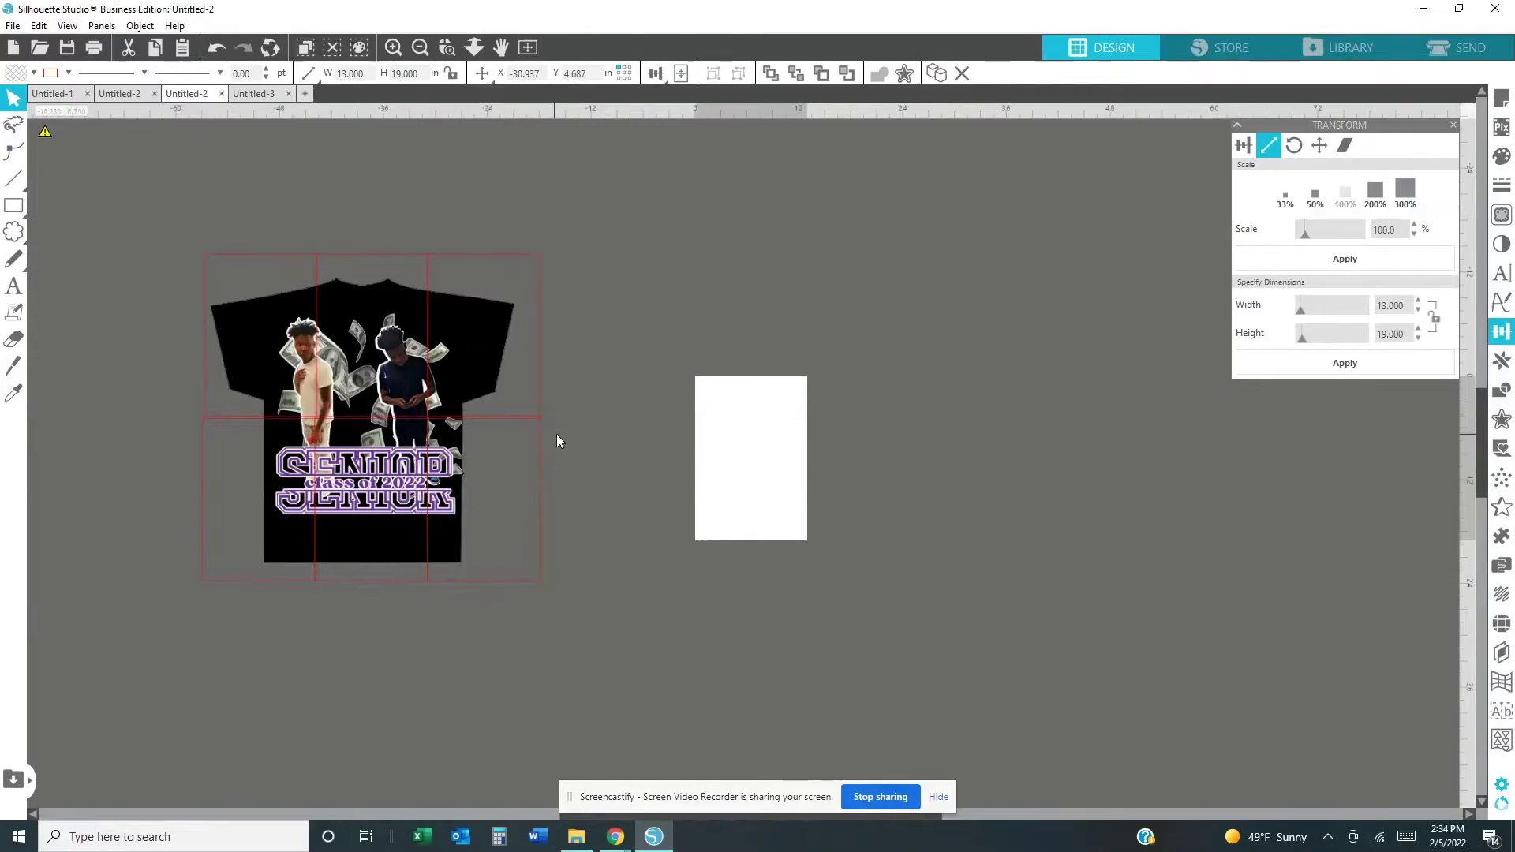
Try to nudge the lower-left rectangle right to X -56.812 in so it overlaps the middle one.
left_click(394, 50)
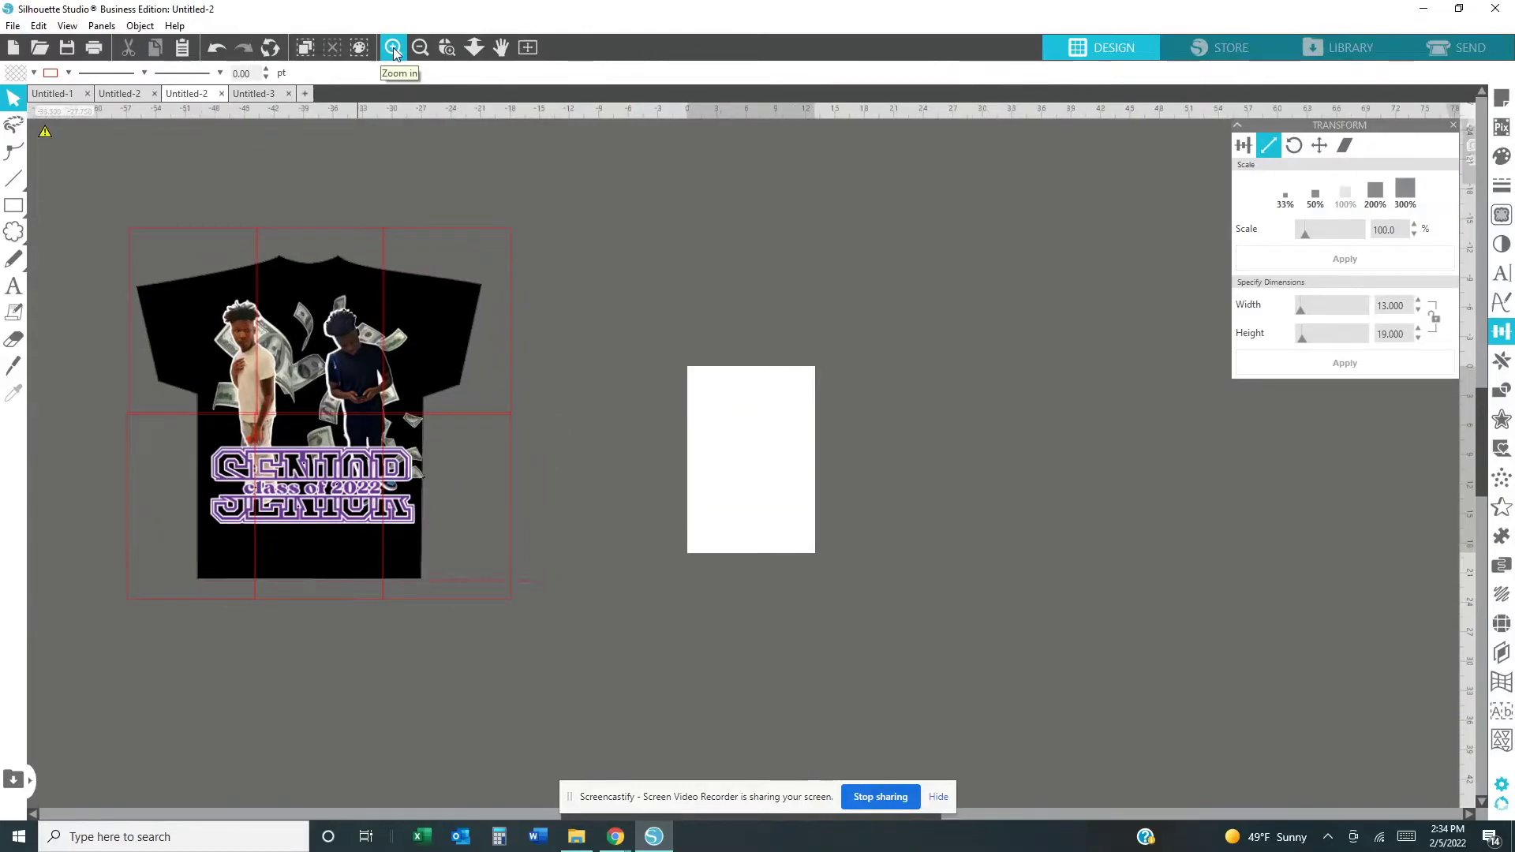
left_click(393, 50)
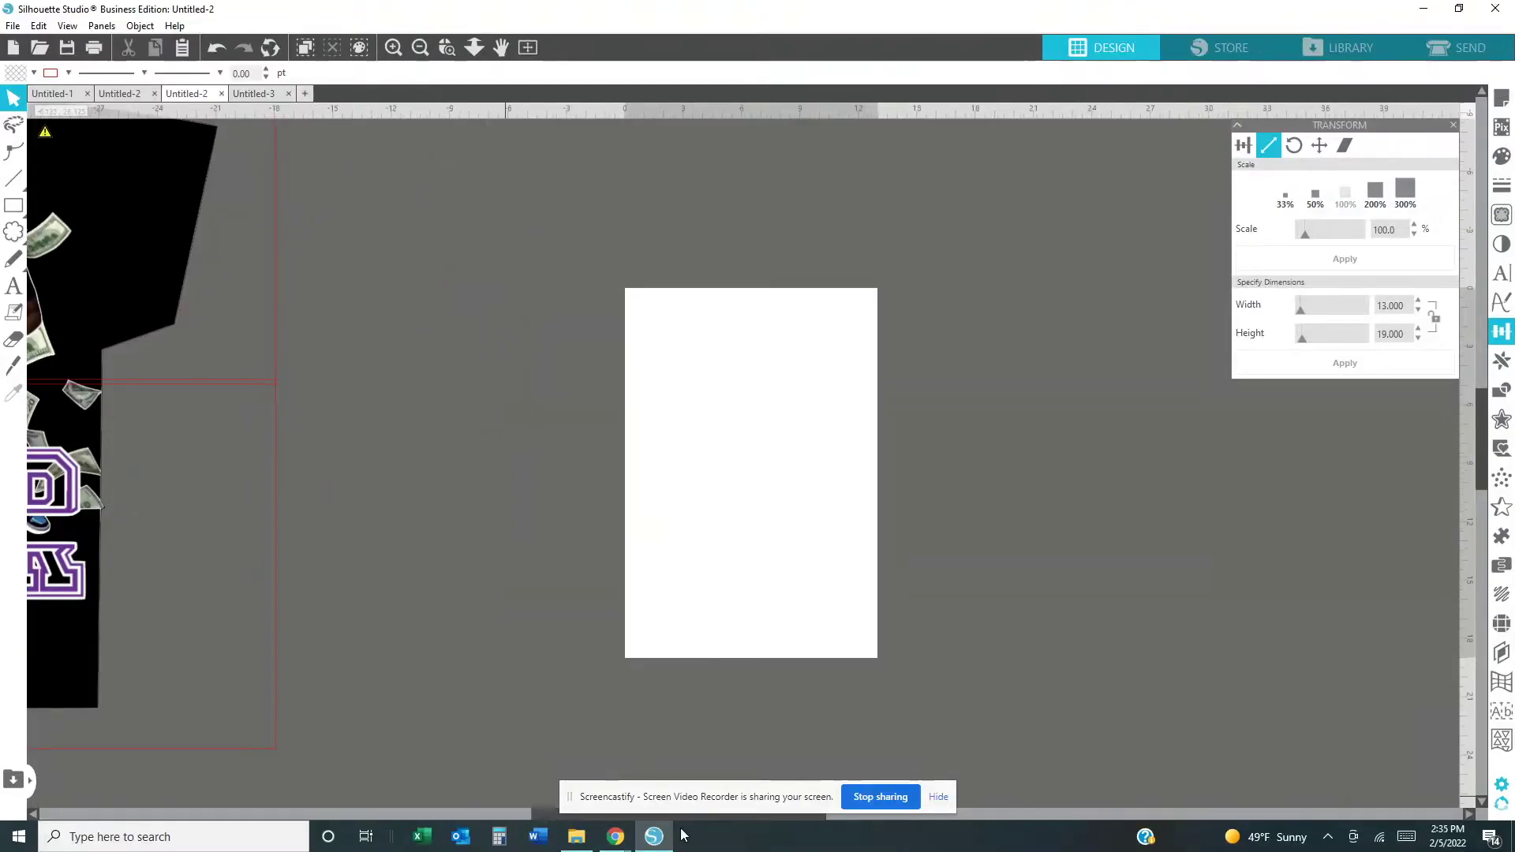
left_click_drag(543, 813, 357, 824)
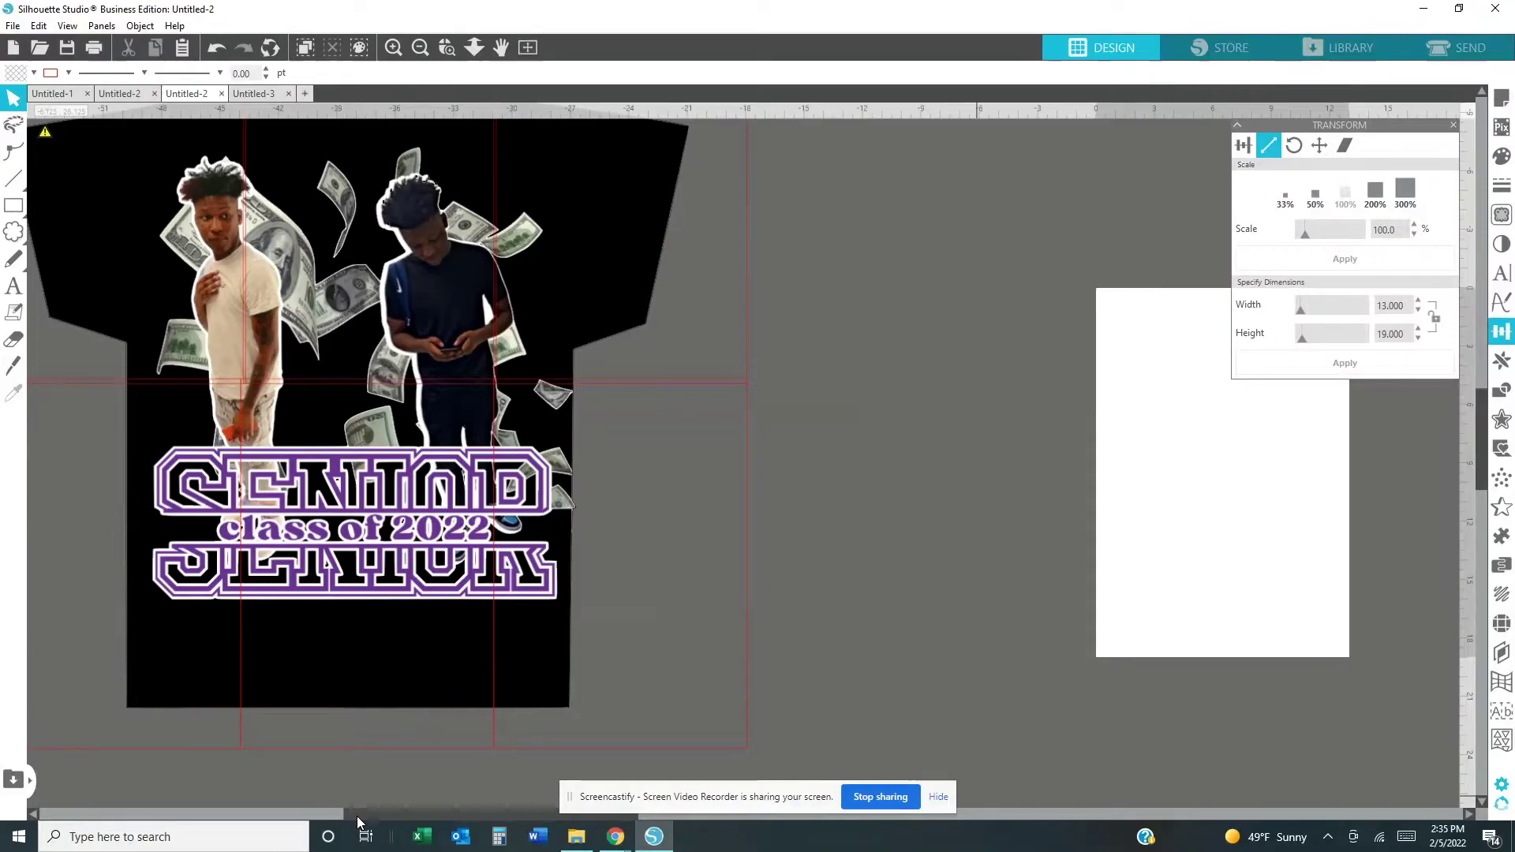
left_click(217, 755)
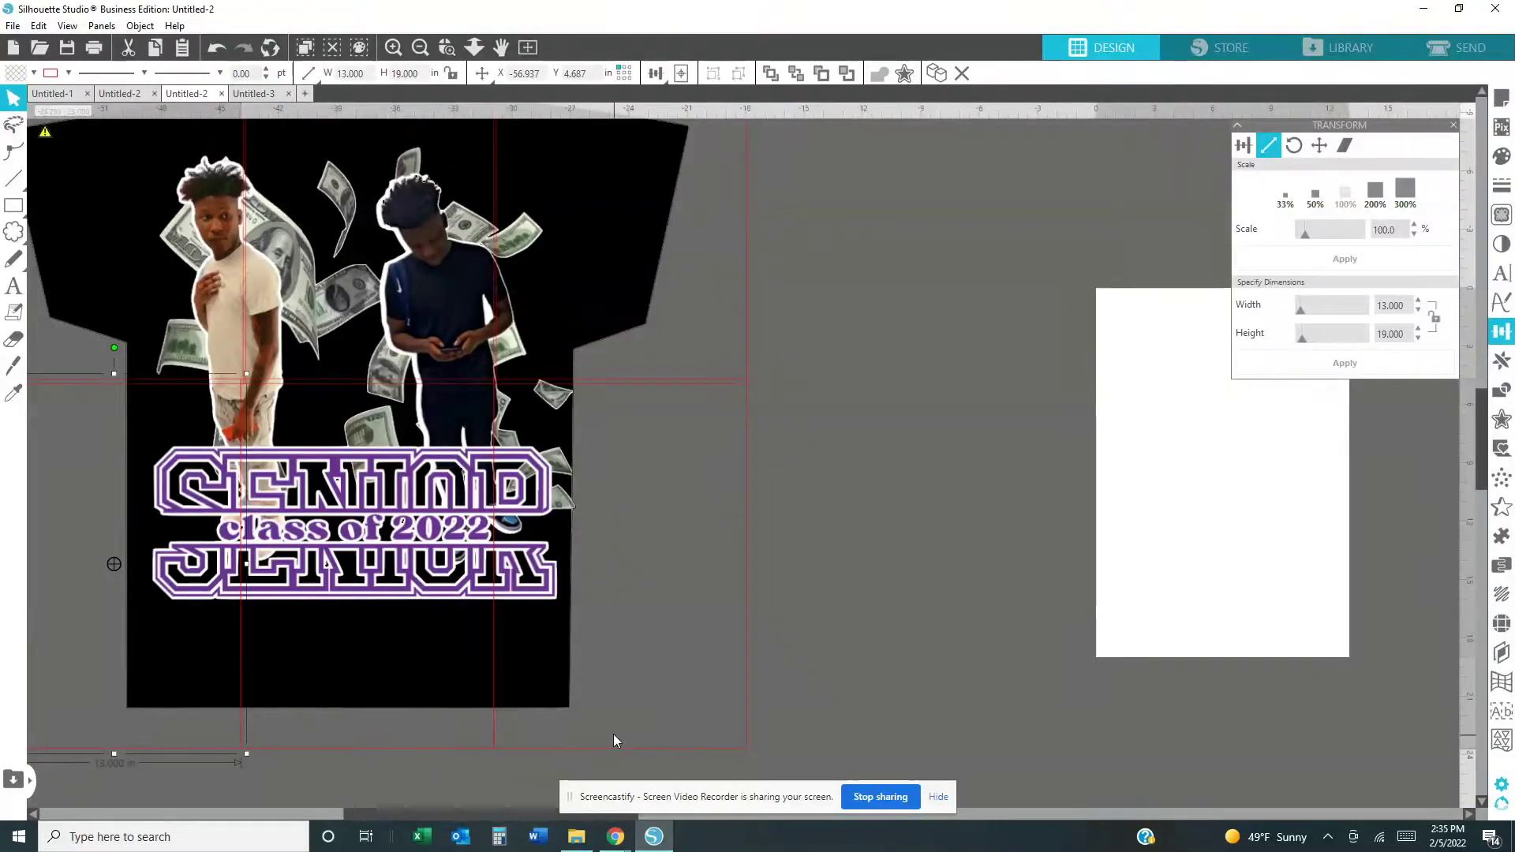
key("Right")
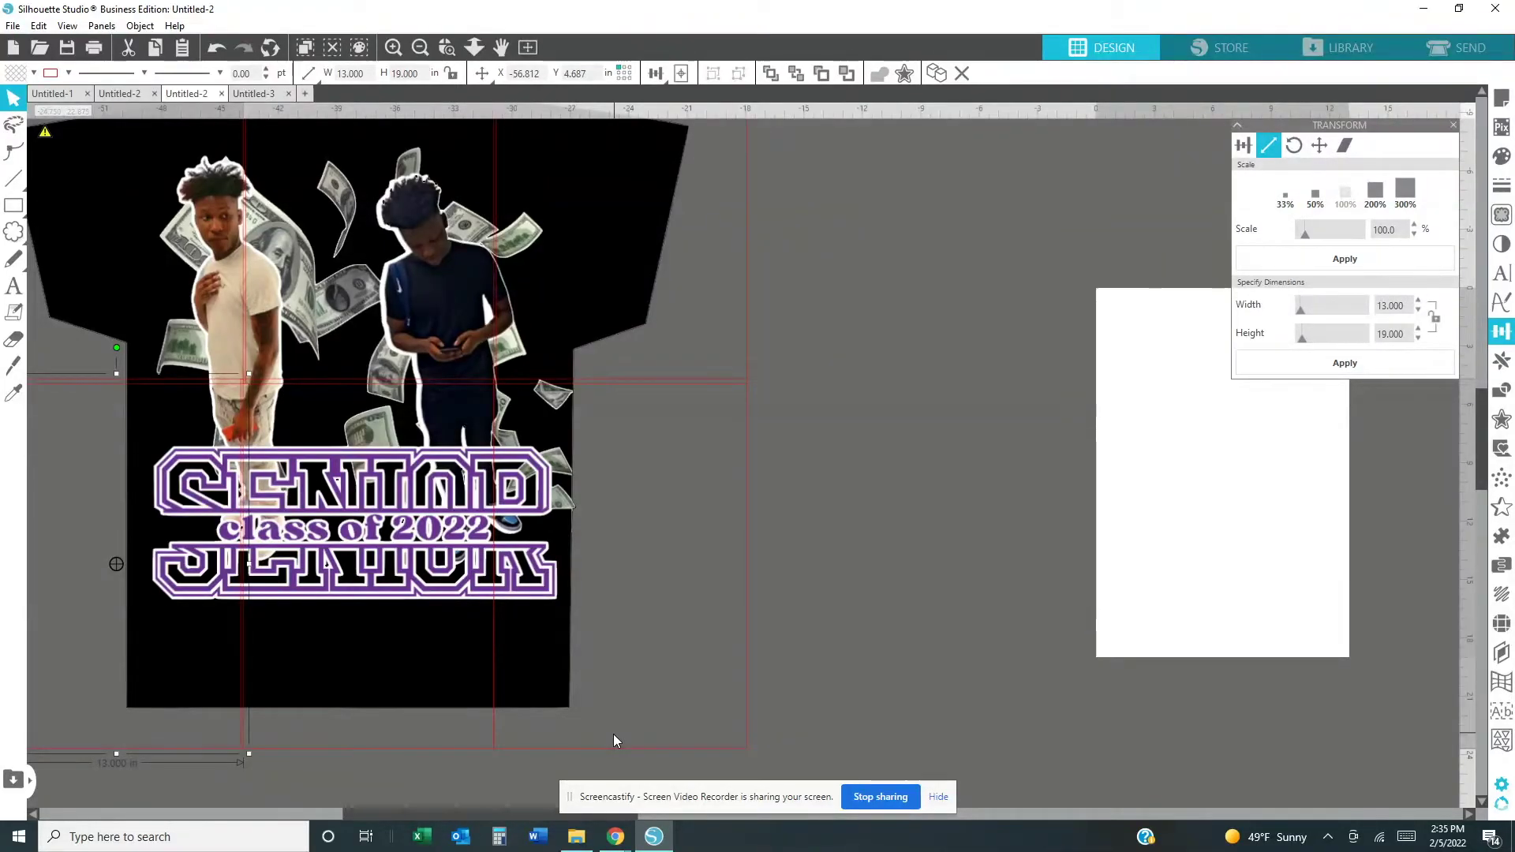
key("Right")
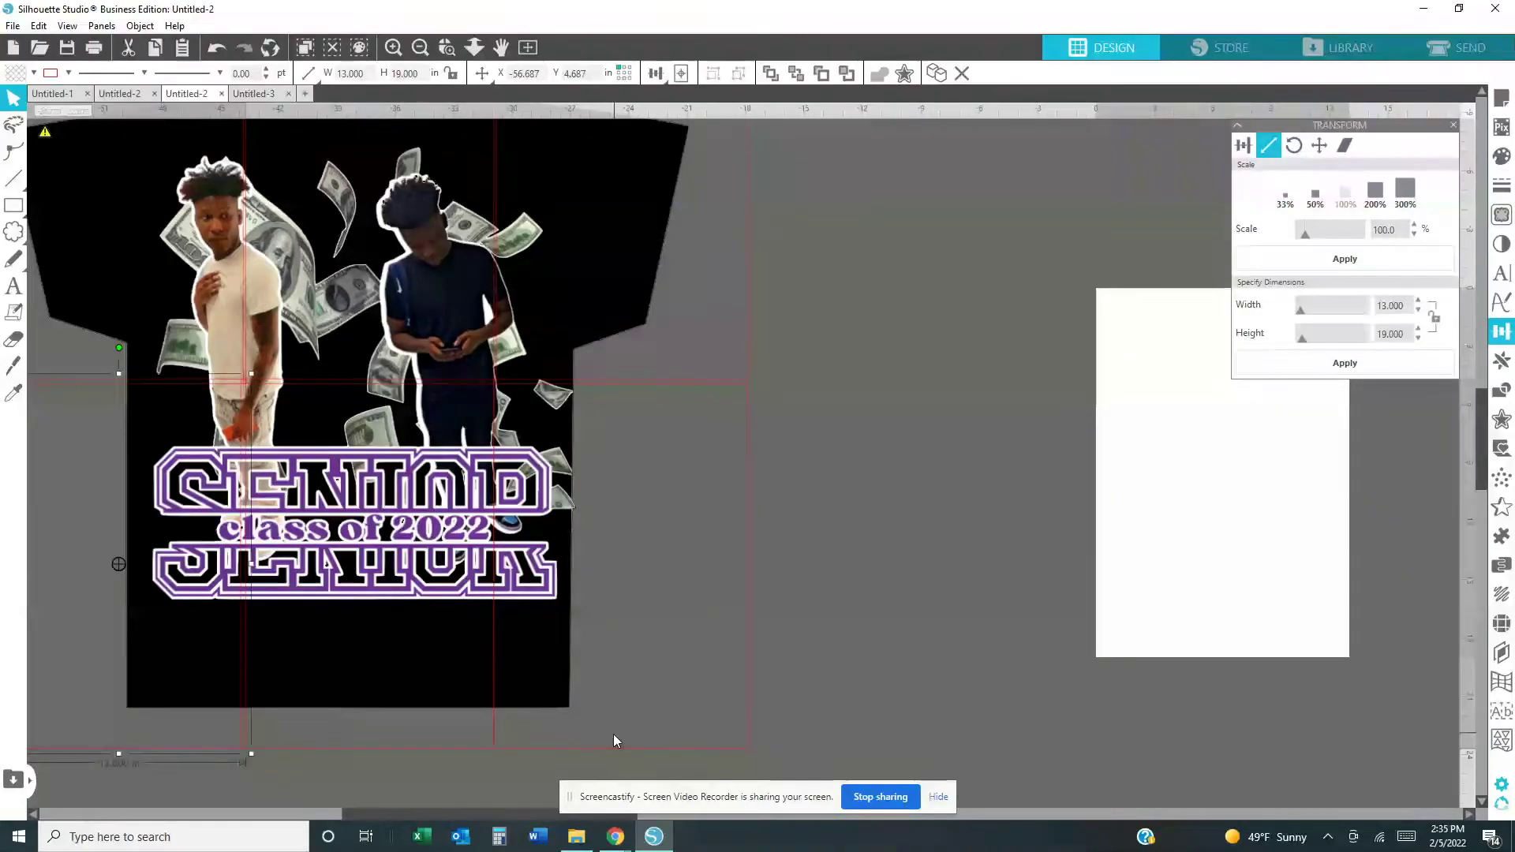
key("Left")
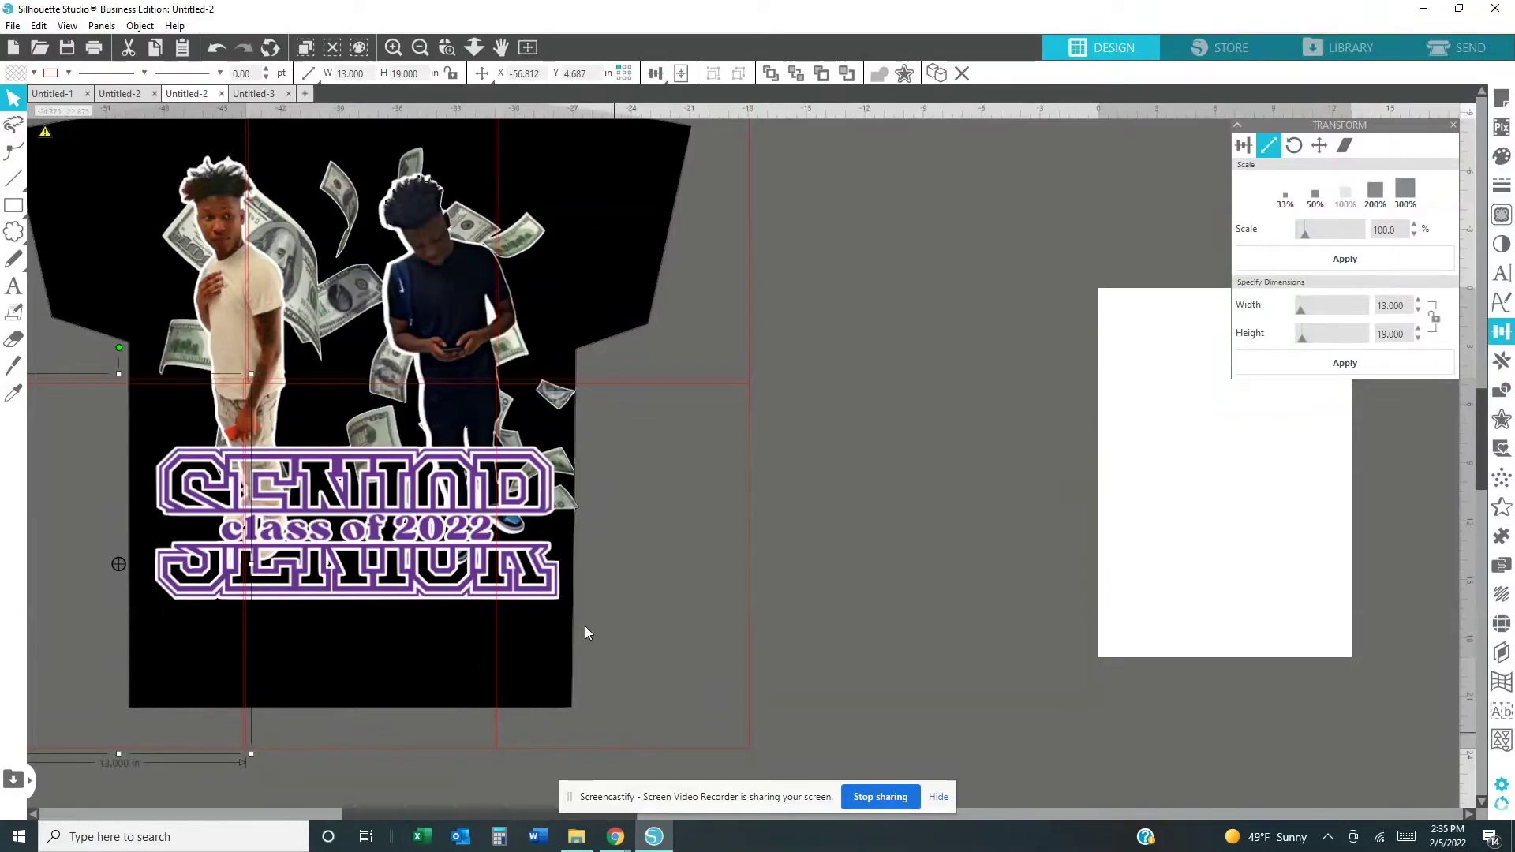
Undo the lower-left rectangle's horizontal nudges.
left_click(218, 52)
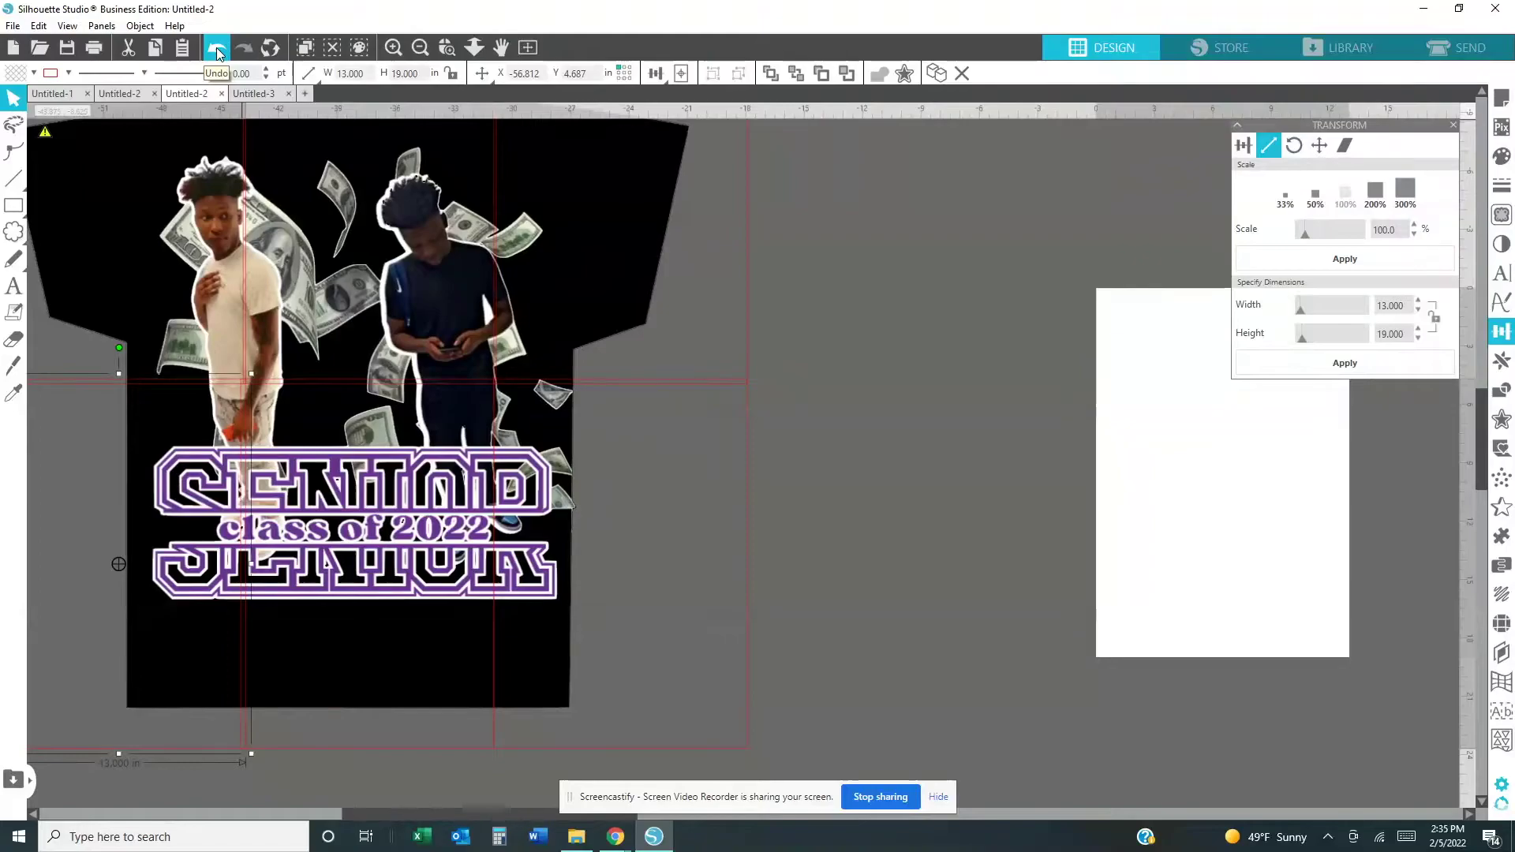
left_click(218, 52)
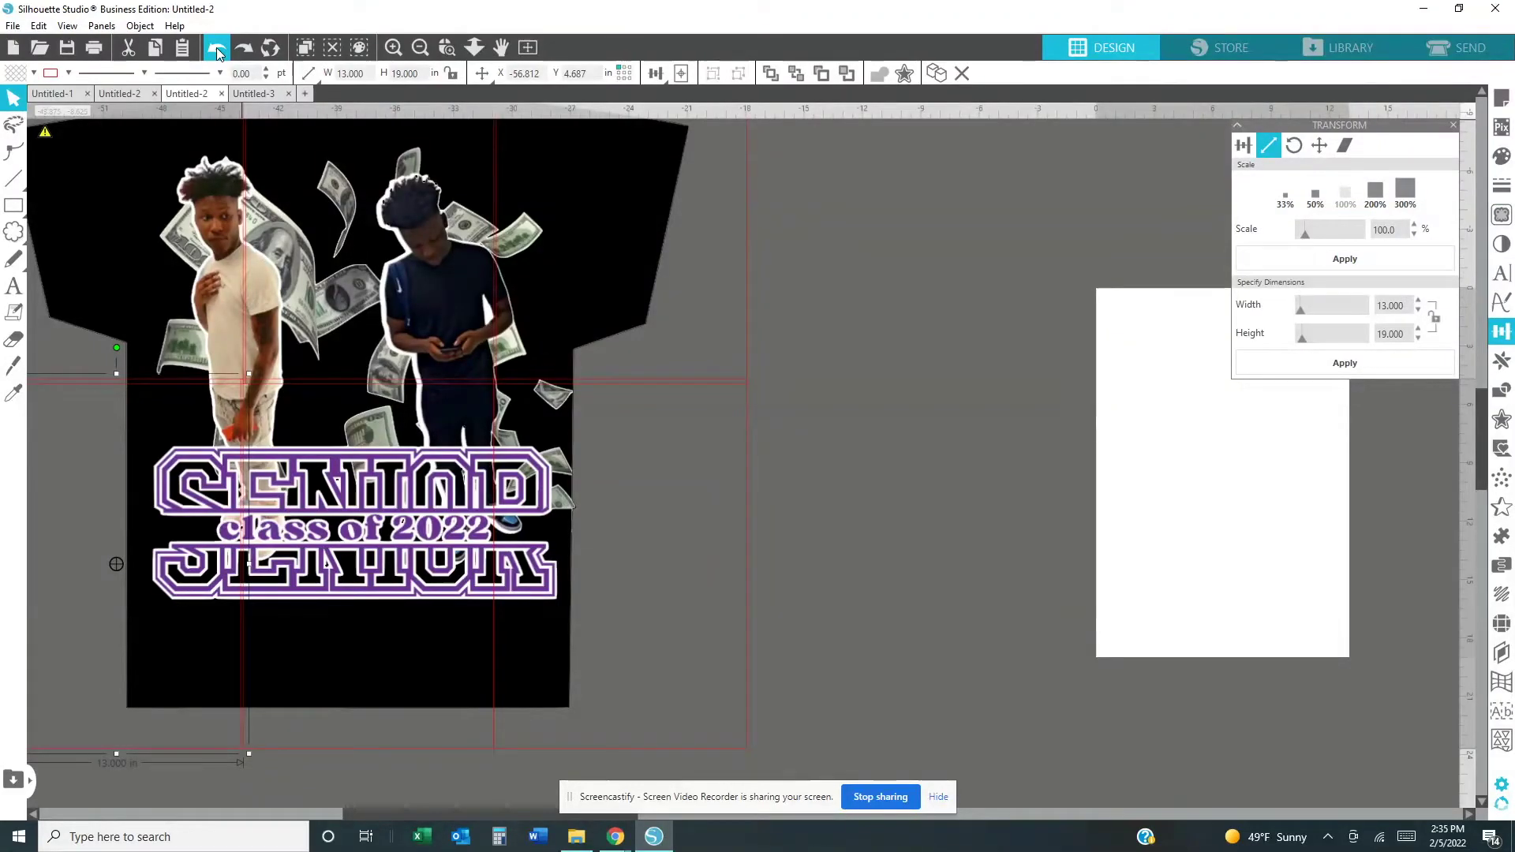
left_click(217, 52)
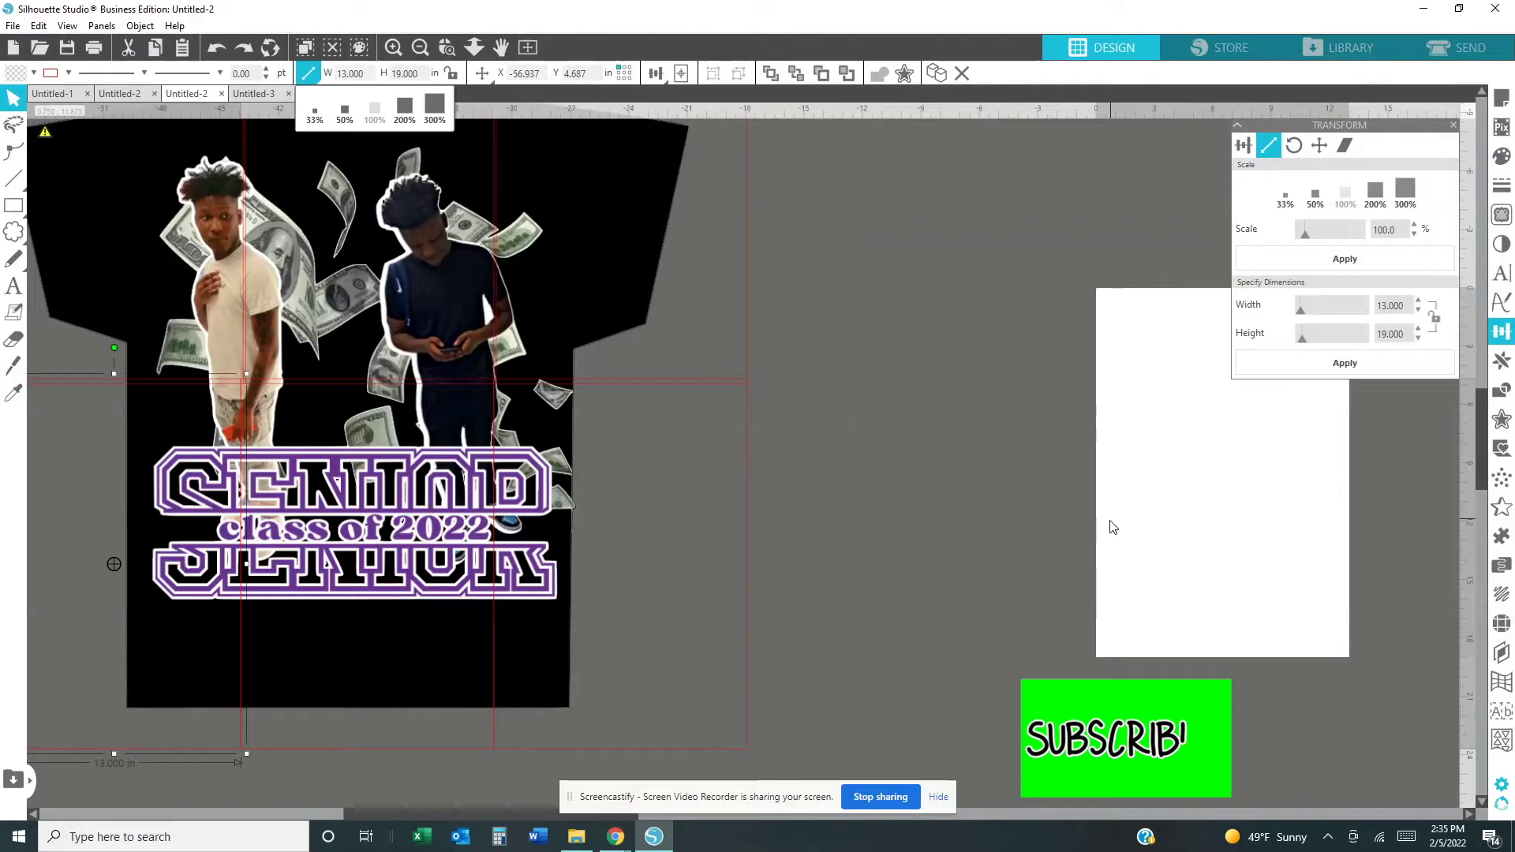
Select the enlarged shirt together with its six rectangles and duplicate the whole set to its right.
left_click(420, 47)
left_click(420, 47)
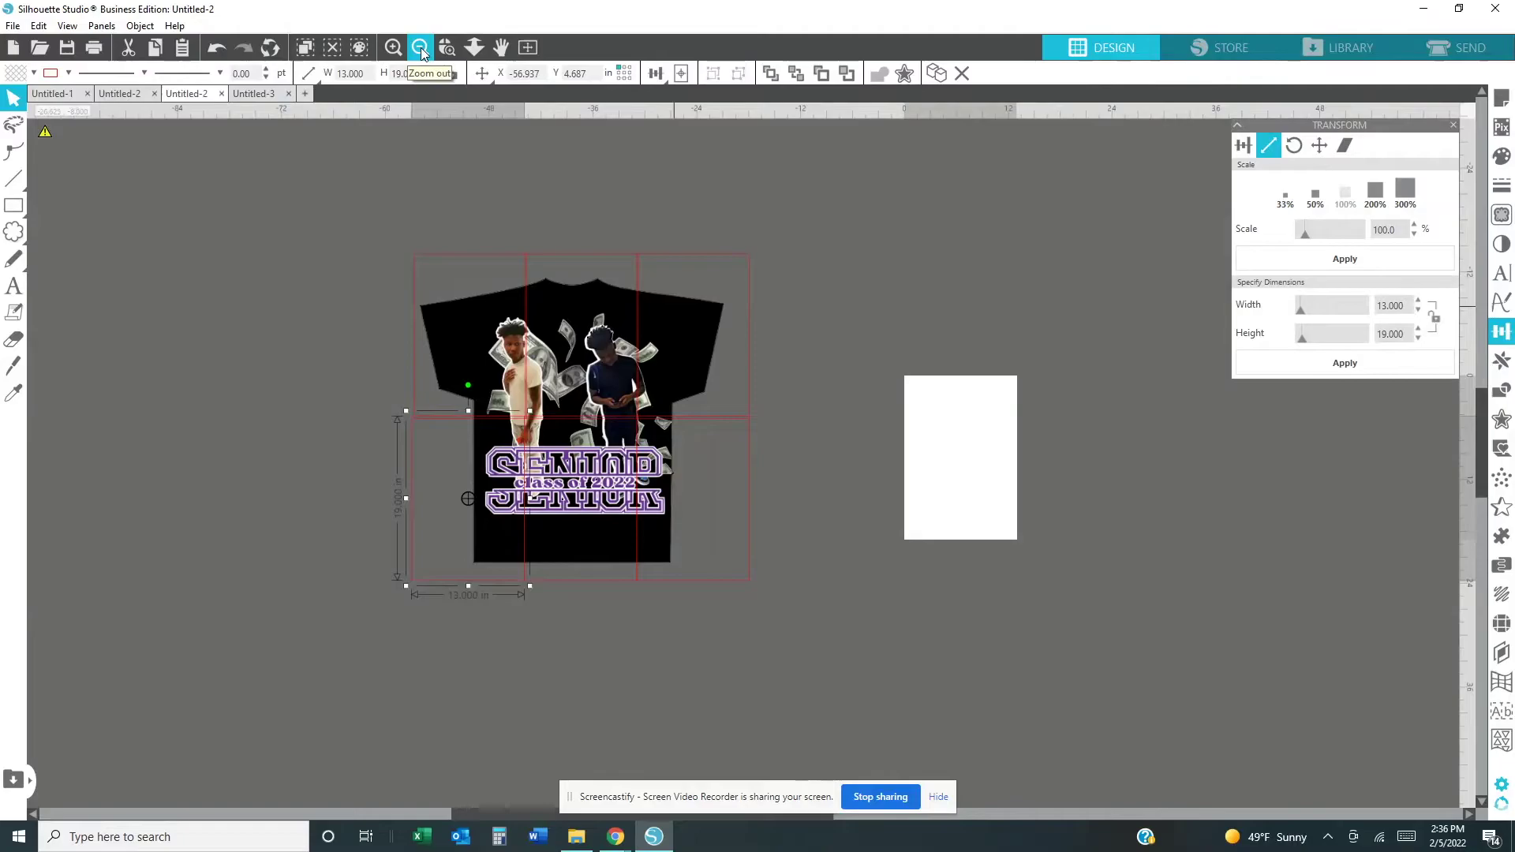
left_click(1116, 665)
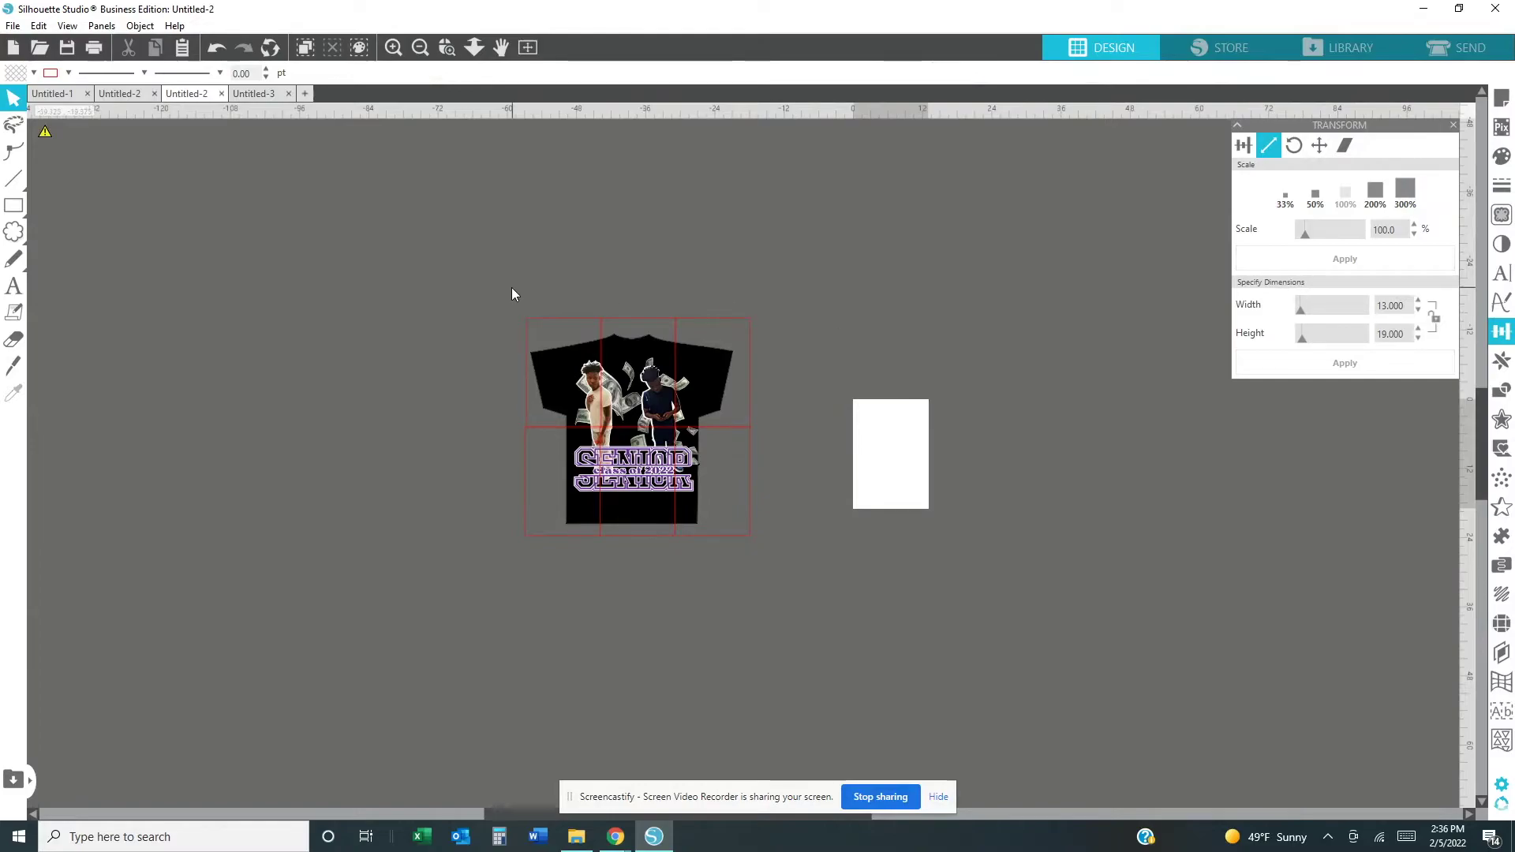
left_click(748, 466)
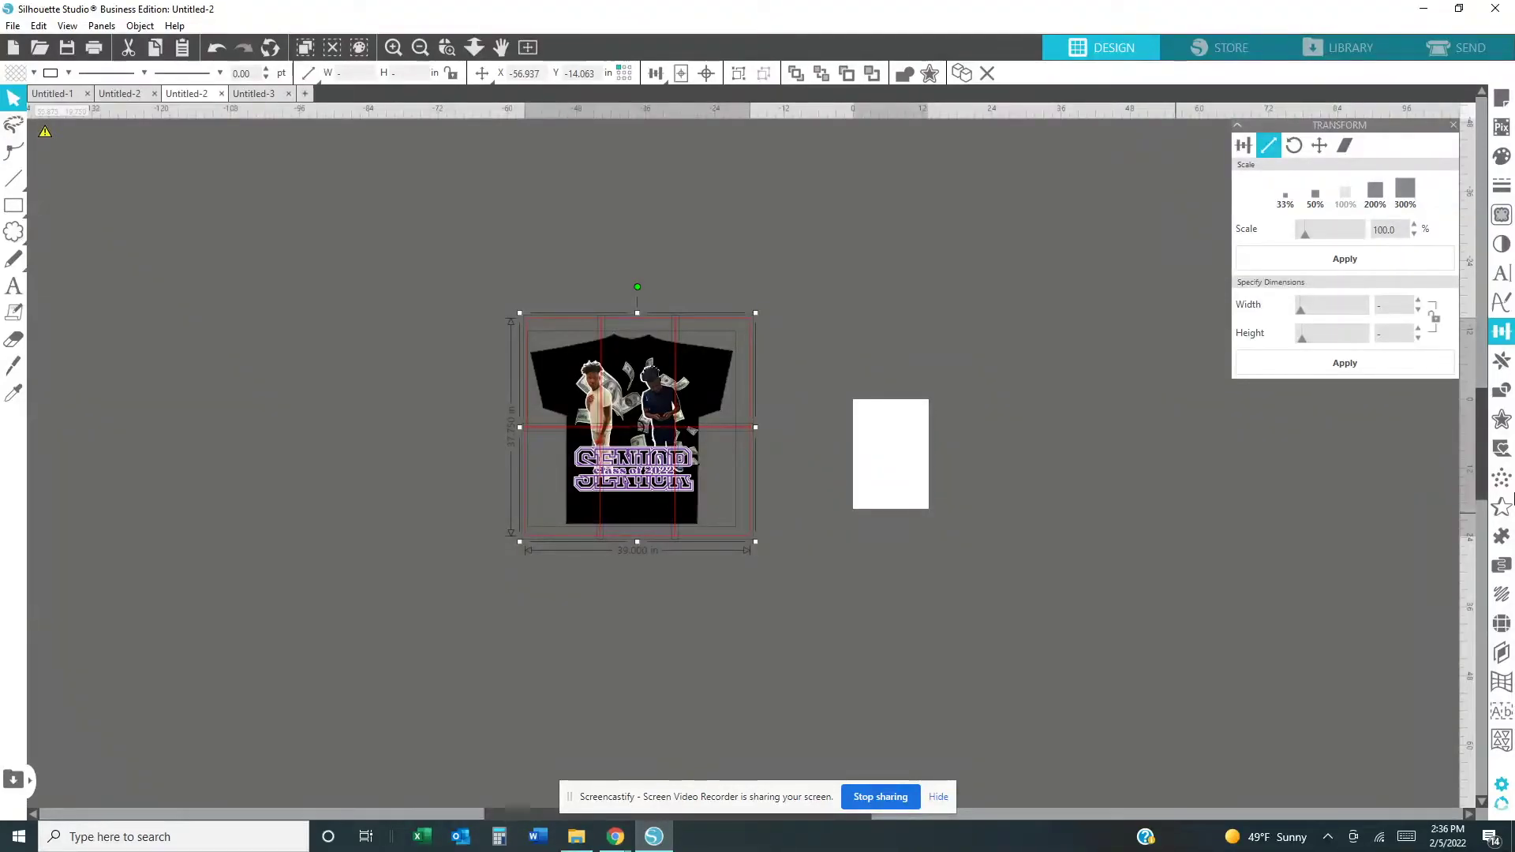
key("i")
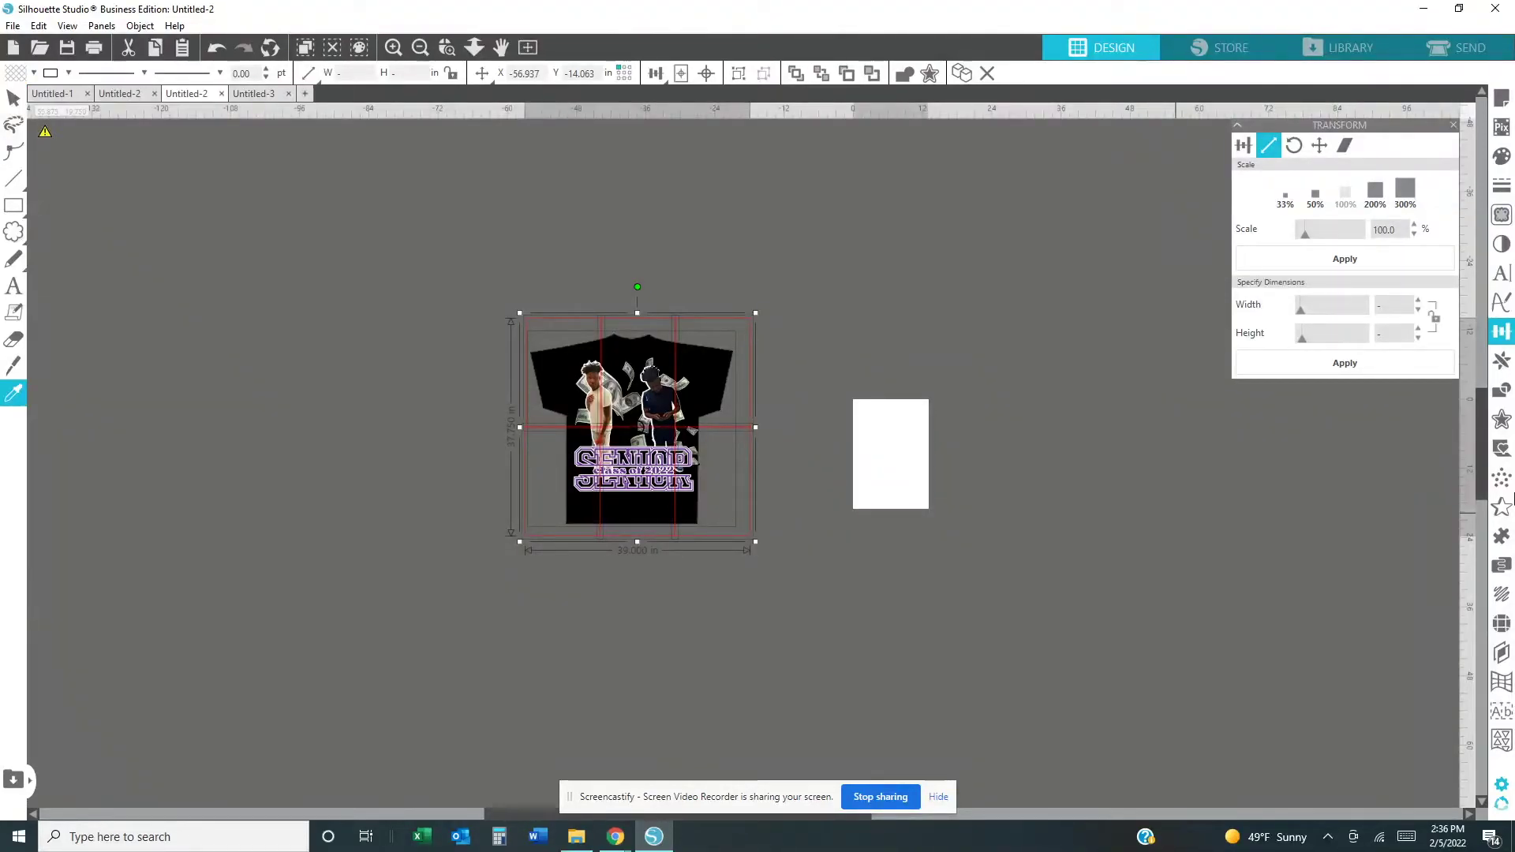
key("v")
key("ctrl+d")
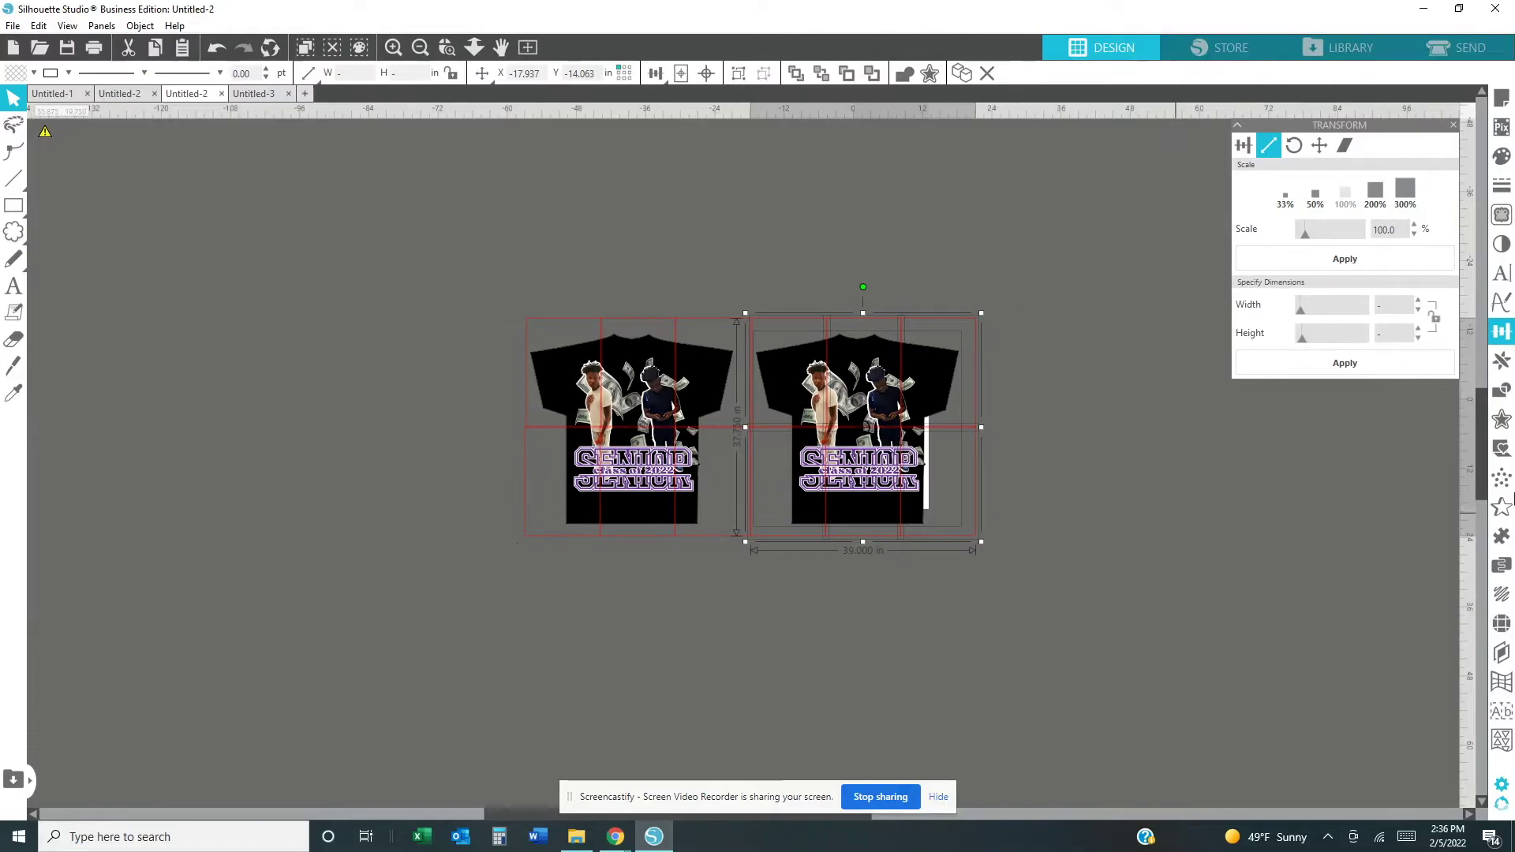
Nudge the duplicated shirt and grid right to X -15.812 in, leaving a gap from the original.
key("Right")
key("Right")
key("Right")
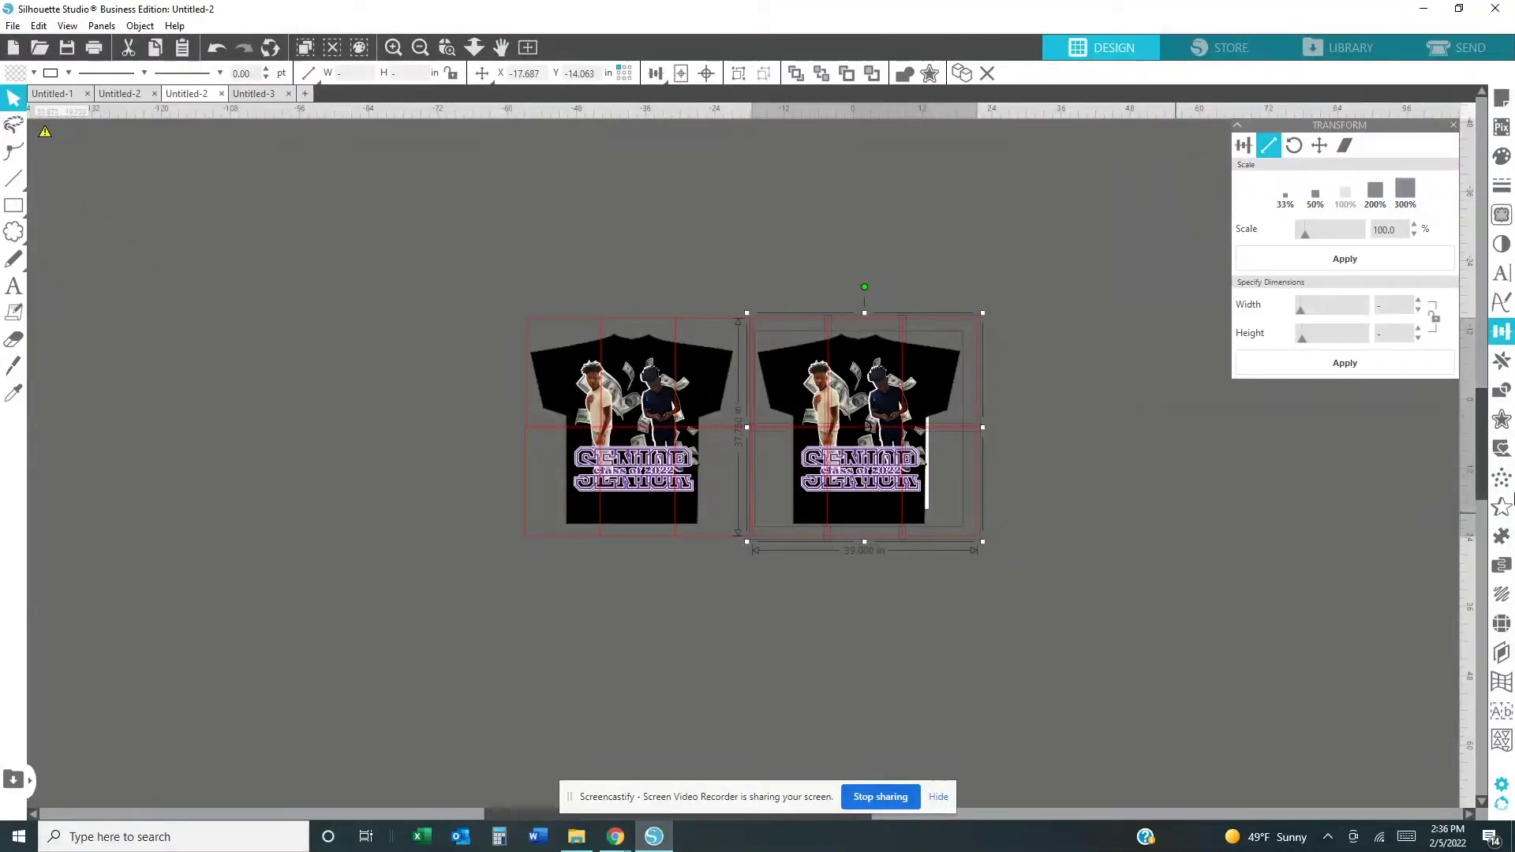
key("Right")
key("Right")
key("Right")
key("Right")
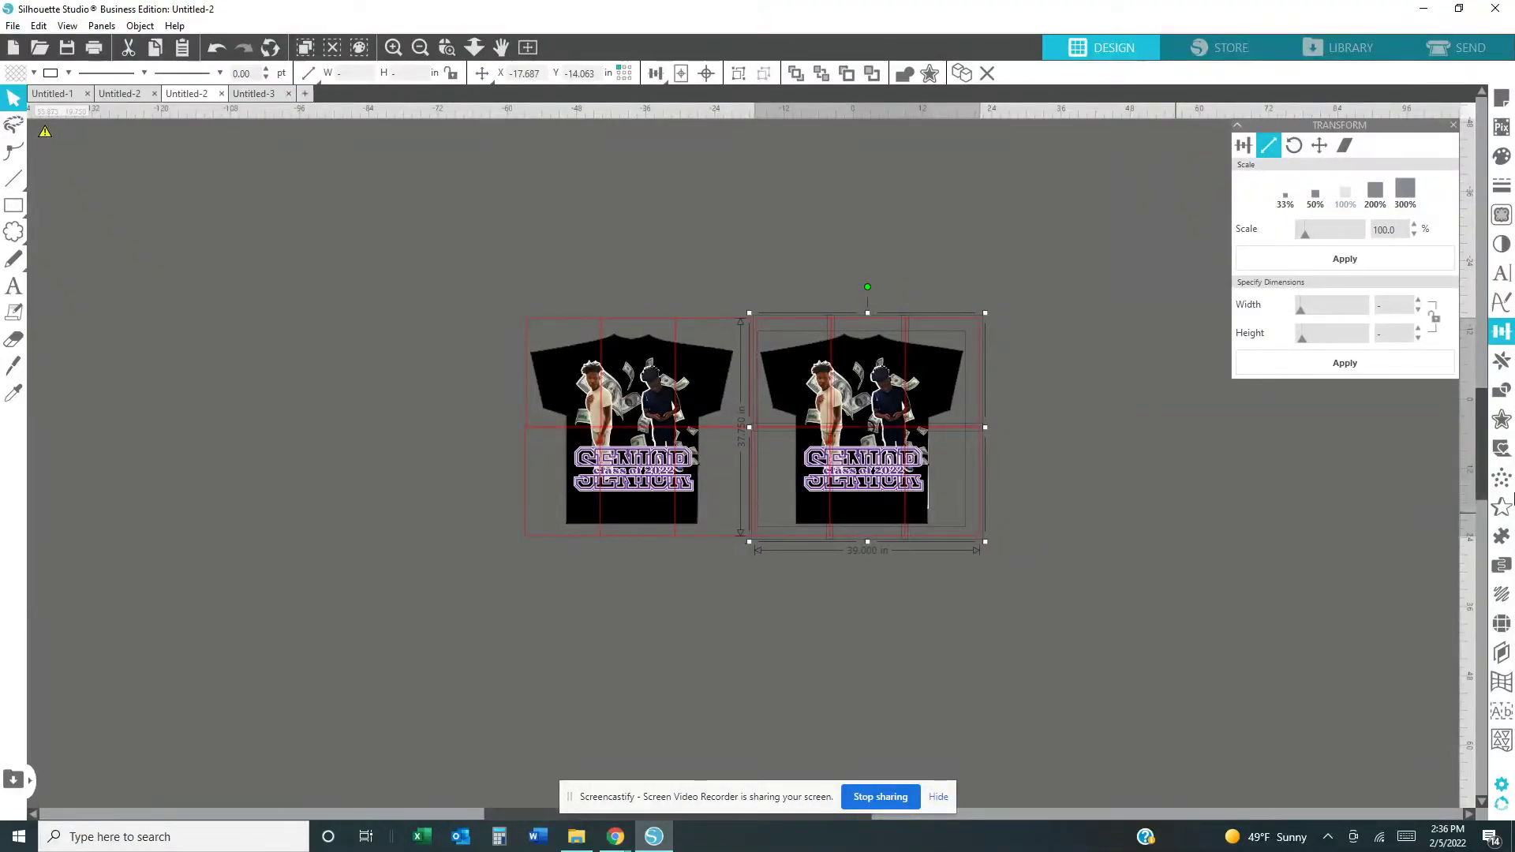
key("Right")
key("Right")
key("Right")
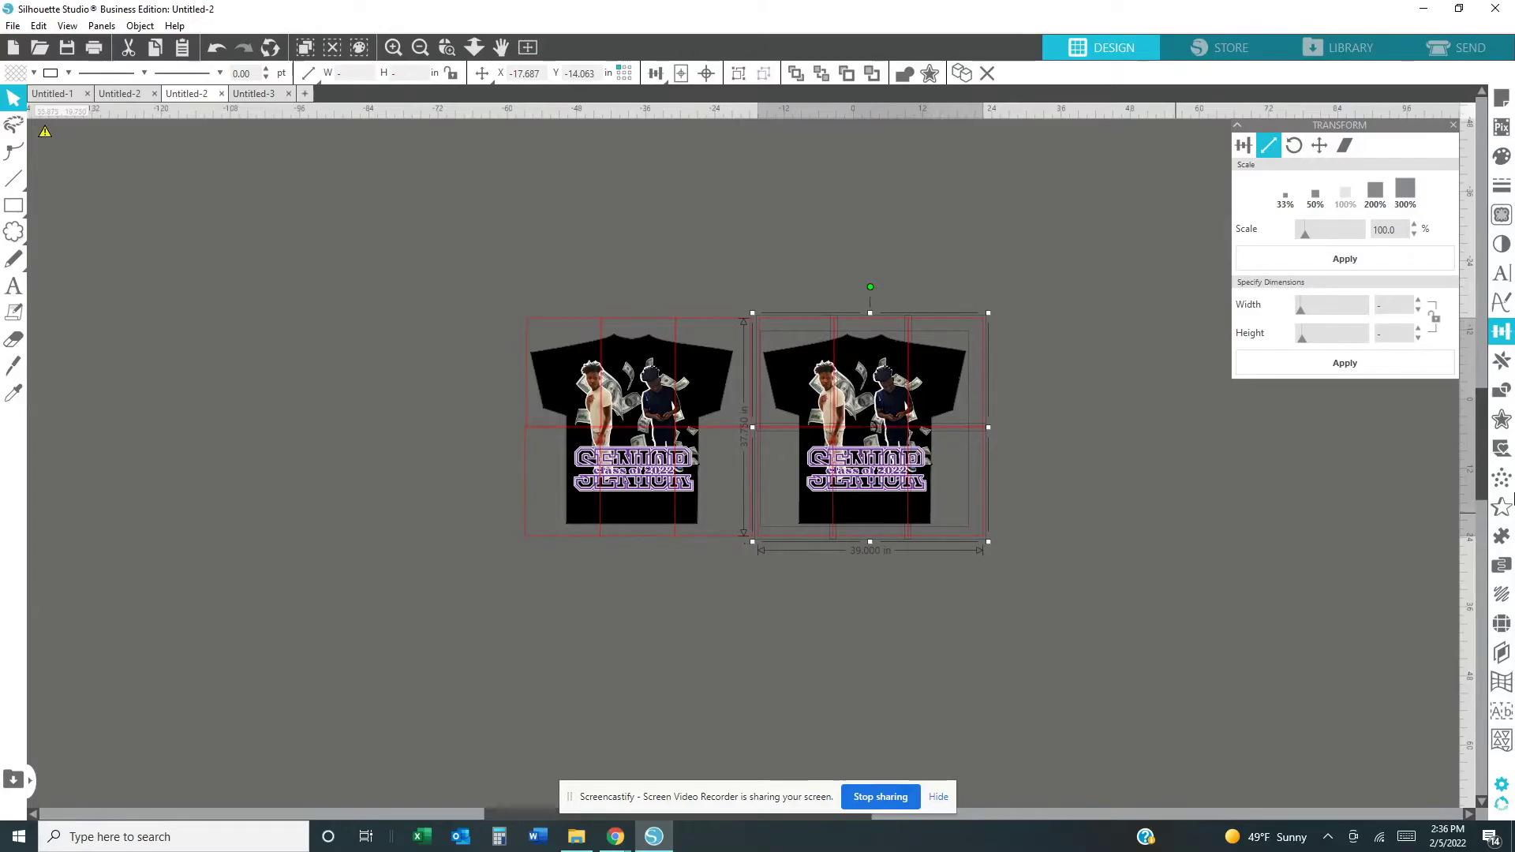
key("Right")
key("Right")
key("Right")
key("Right")
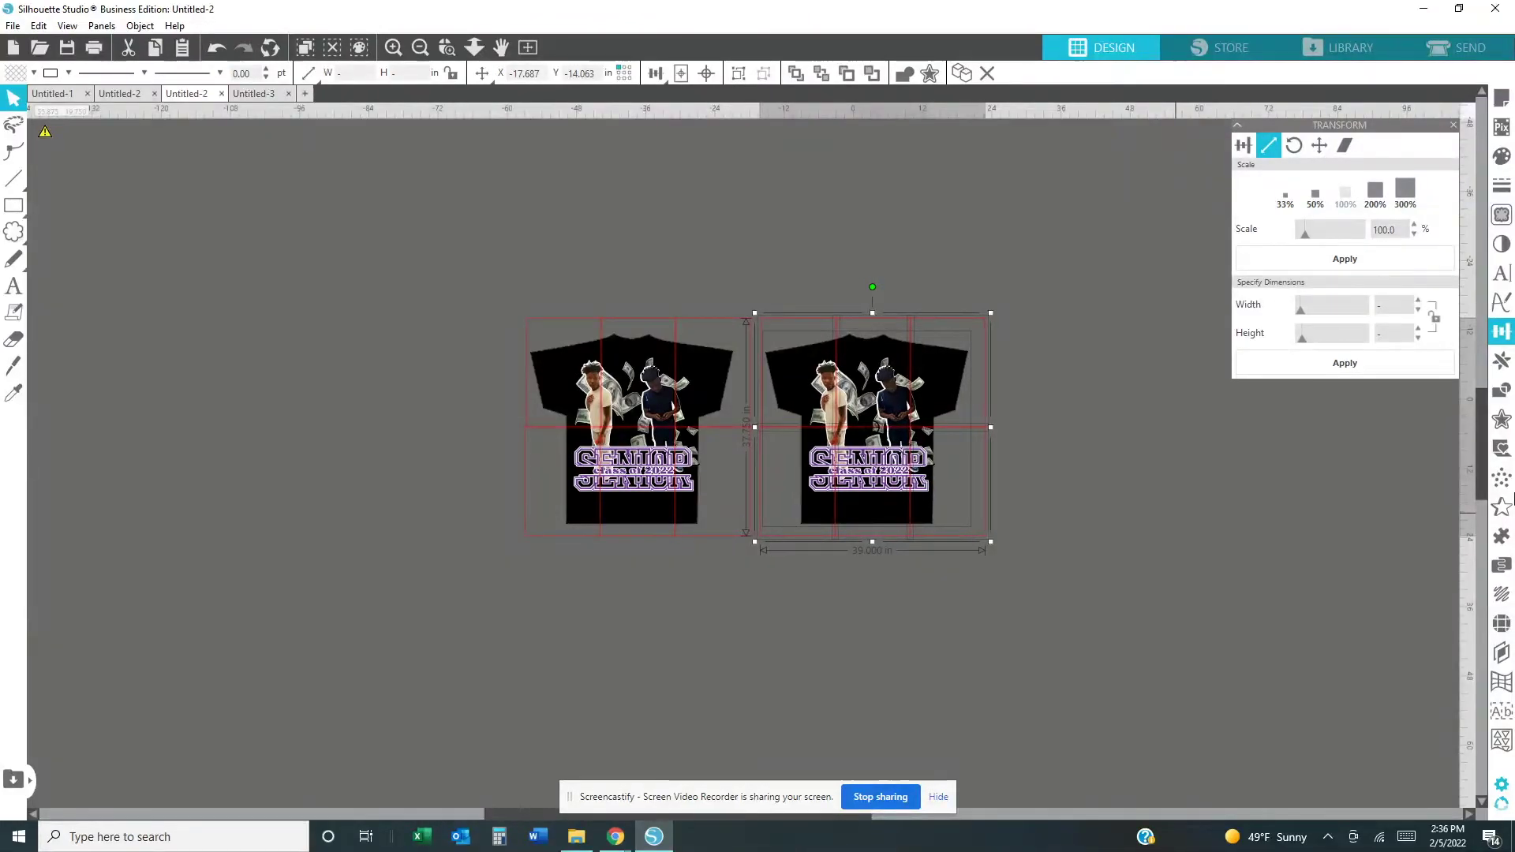
key("Right")
key("Right")
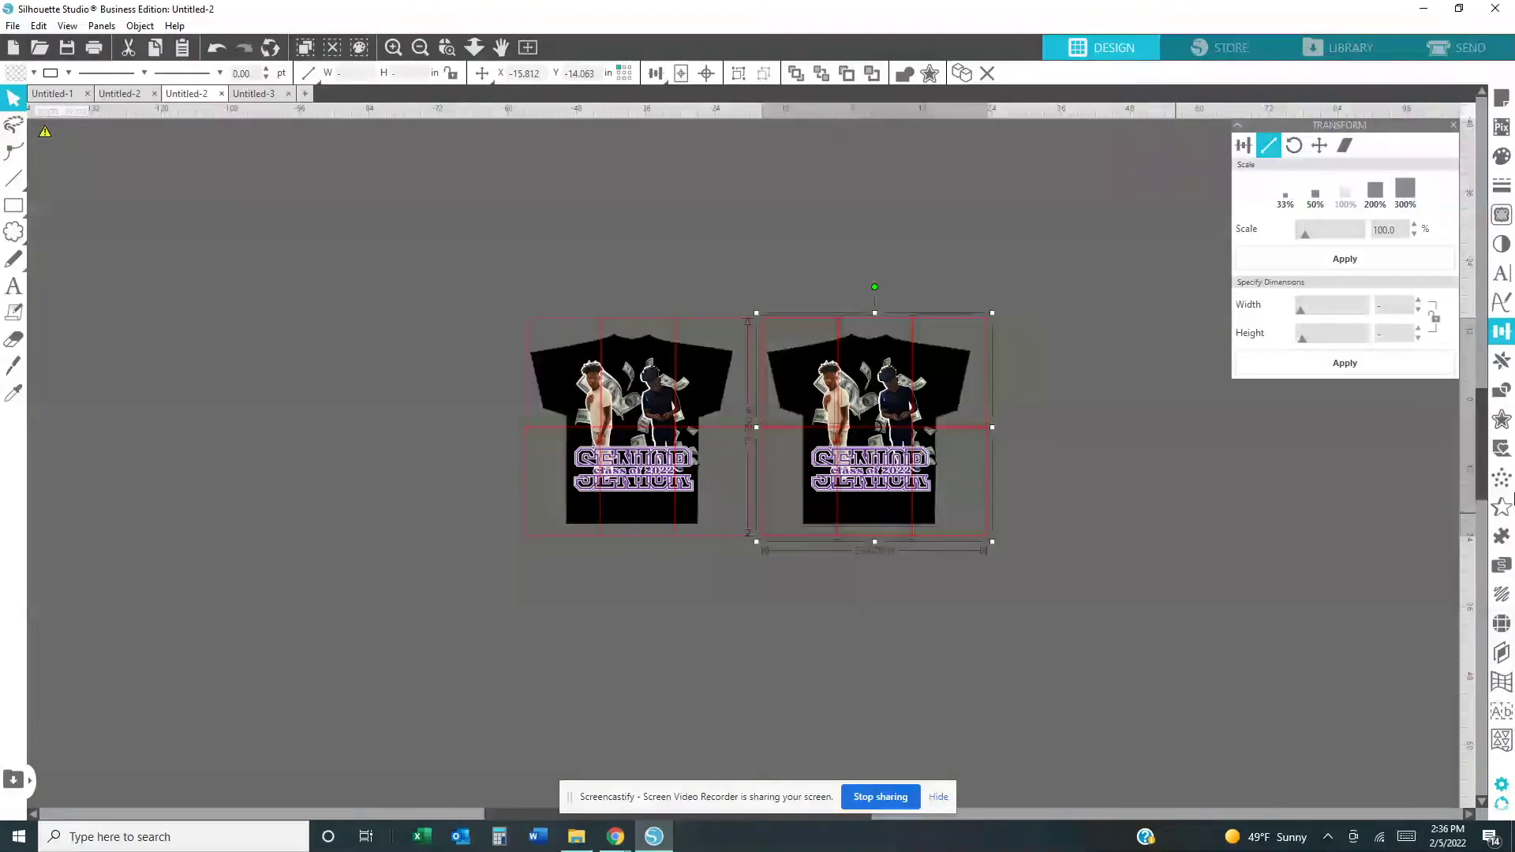
Duplicate the shirt and grid to the right again and nudge the third copy to X 23.687 in.
key("ctrl+d")
key("Right")
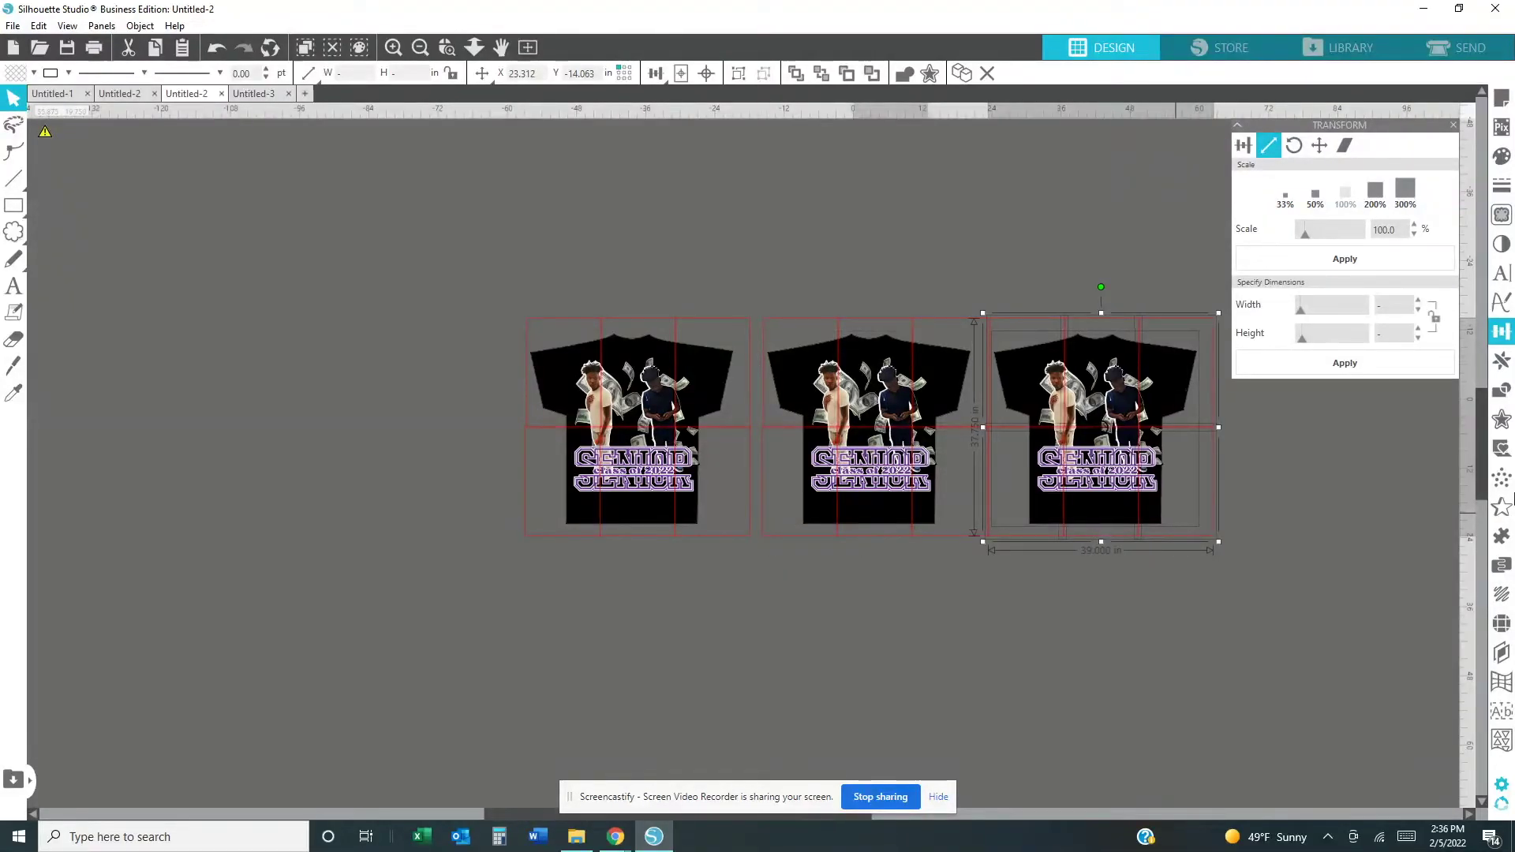
key("Right")
key("Right")
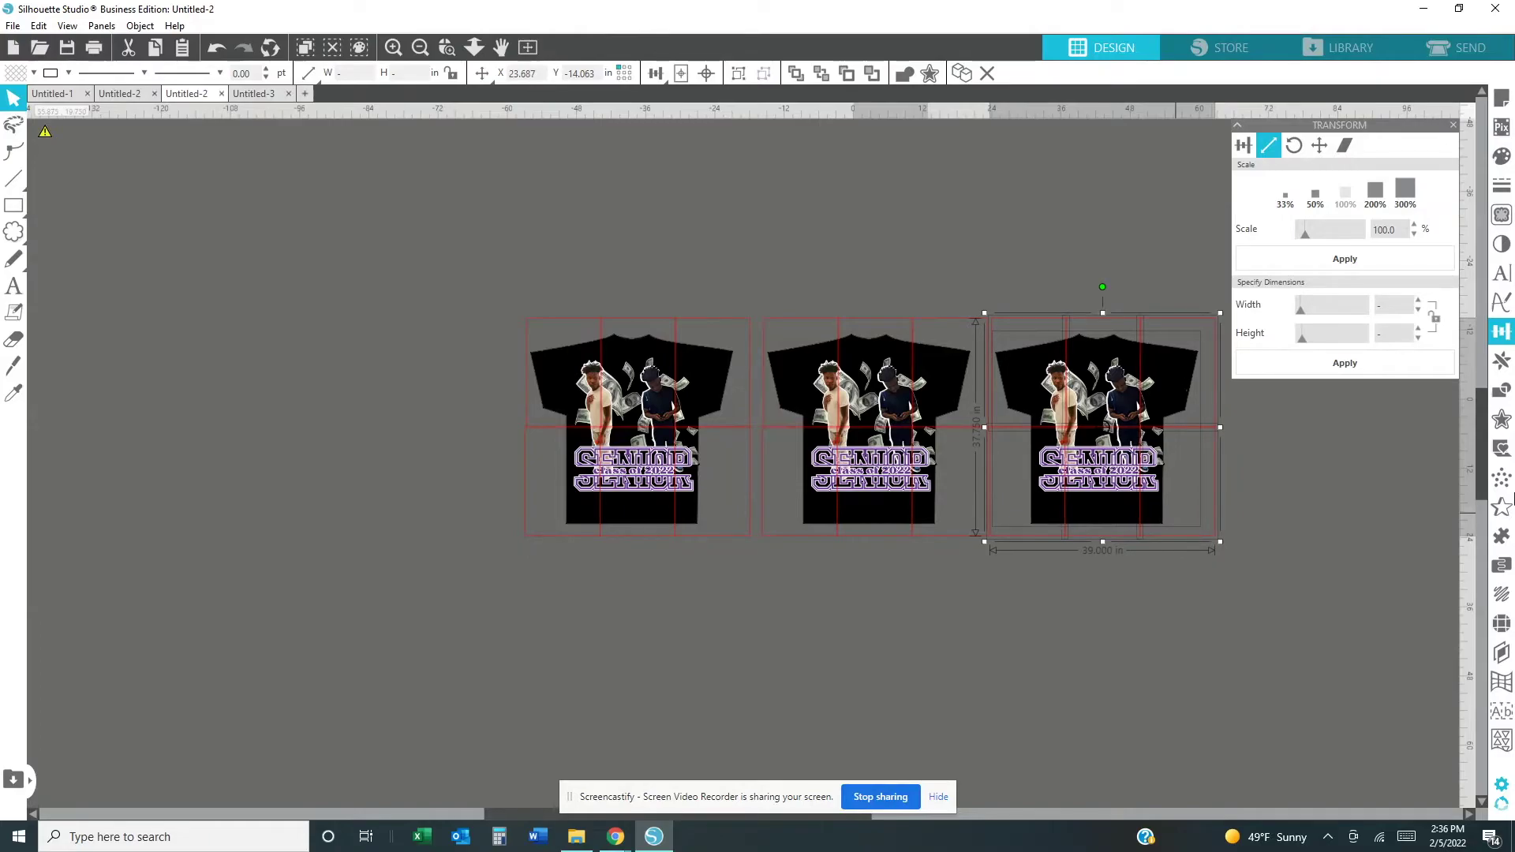
key("i")
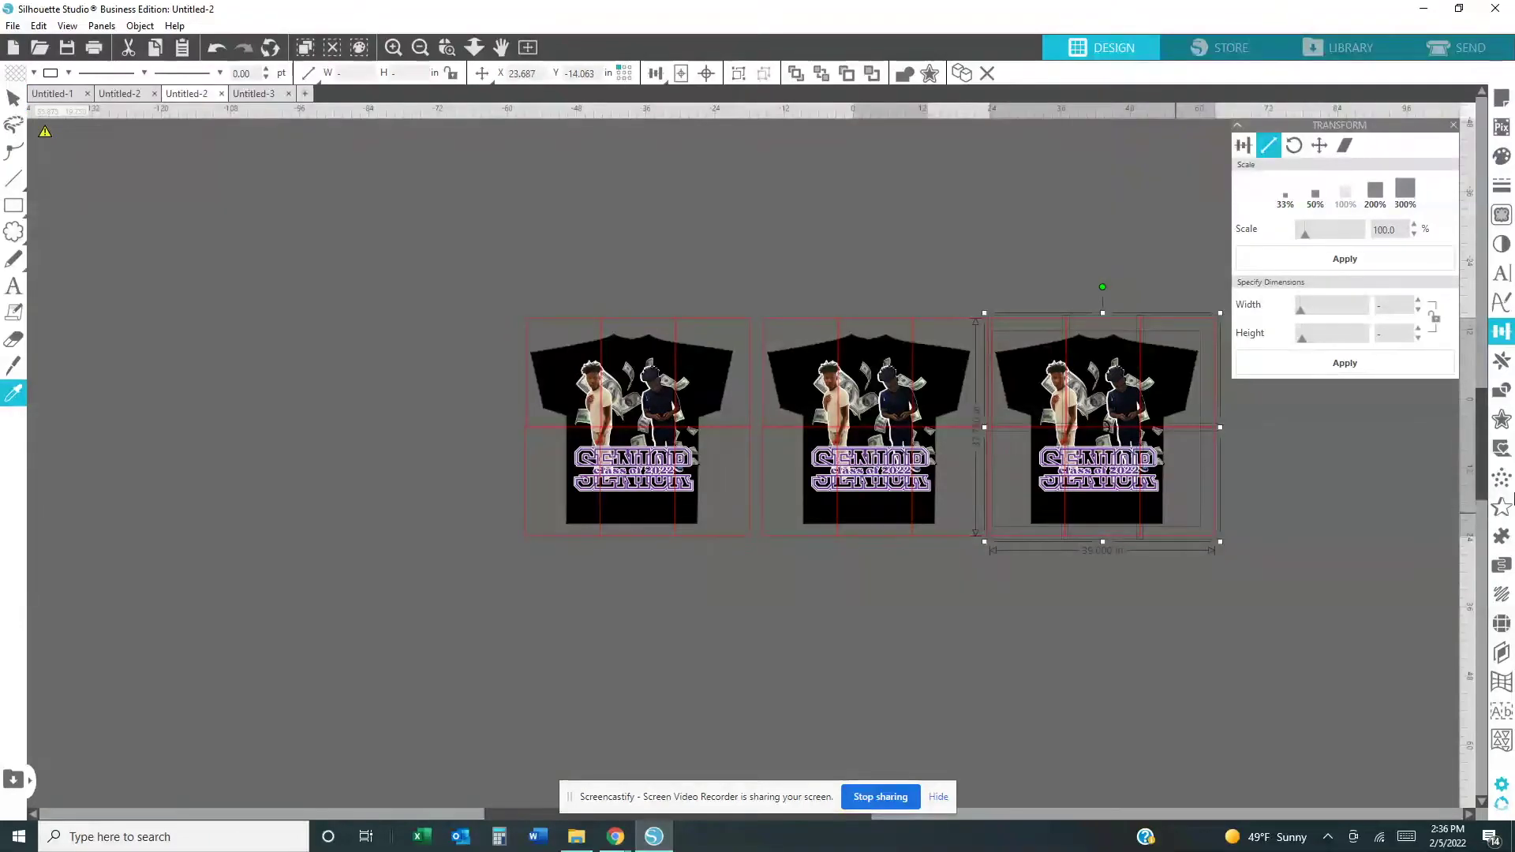
key("v")
Duplicate the third shirt and grid below itself and nudge the copy down to Y 24.187 in.
key("ctrl+d")
key("Down")
key("Down")
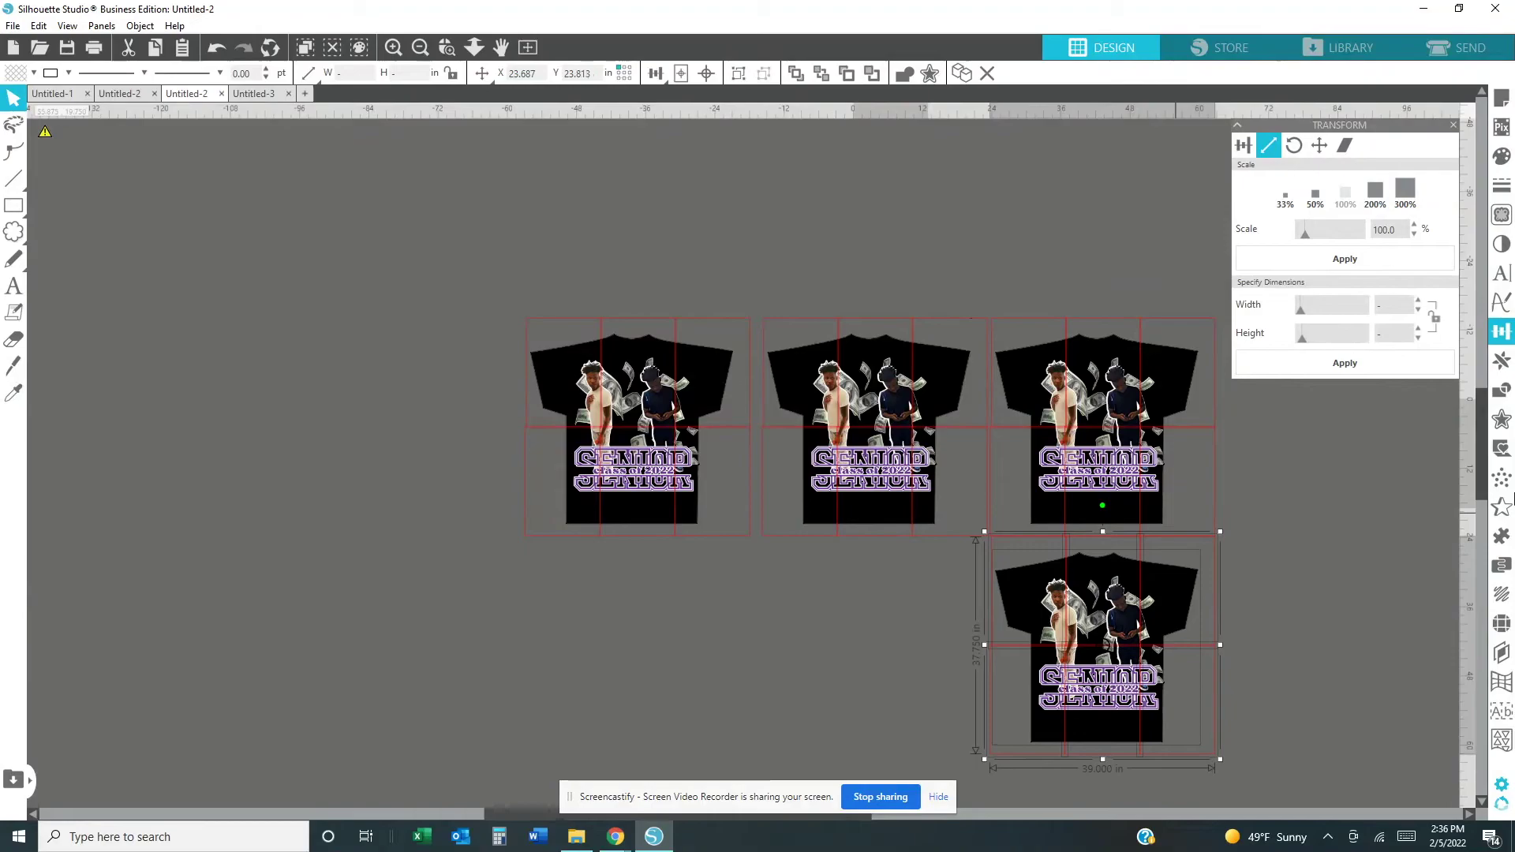
key("Down")
key("Down")
key("Down")
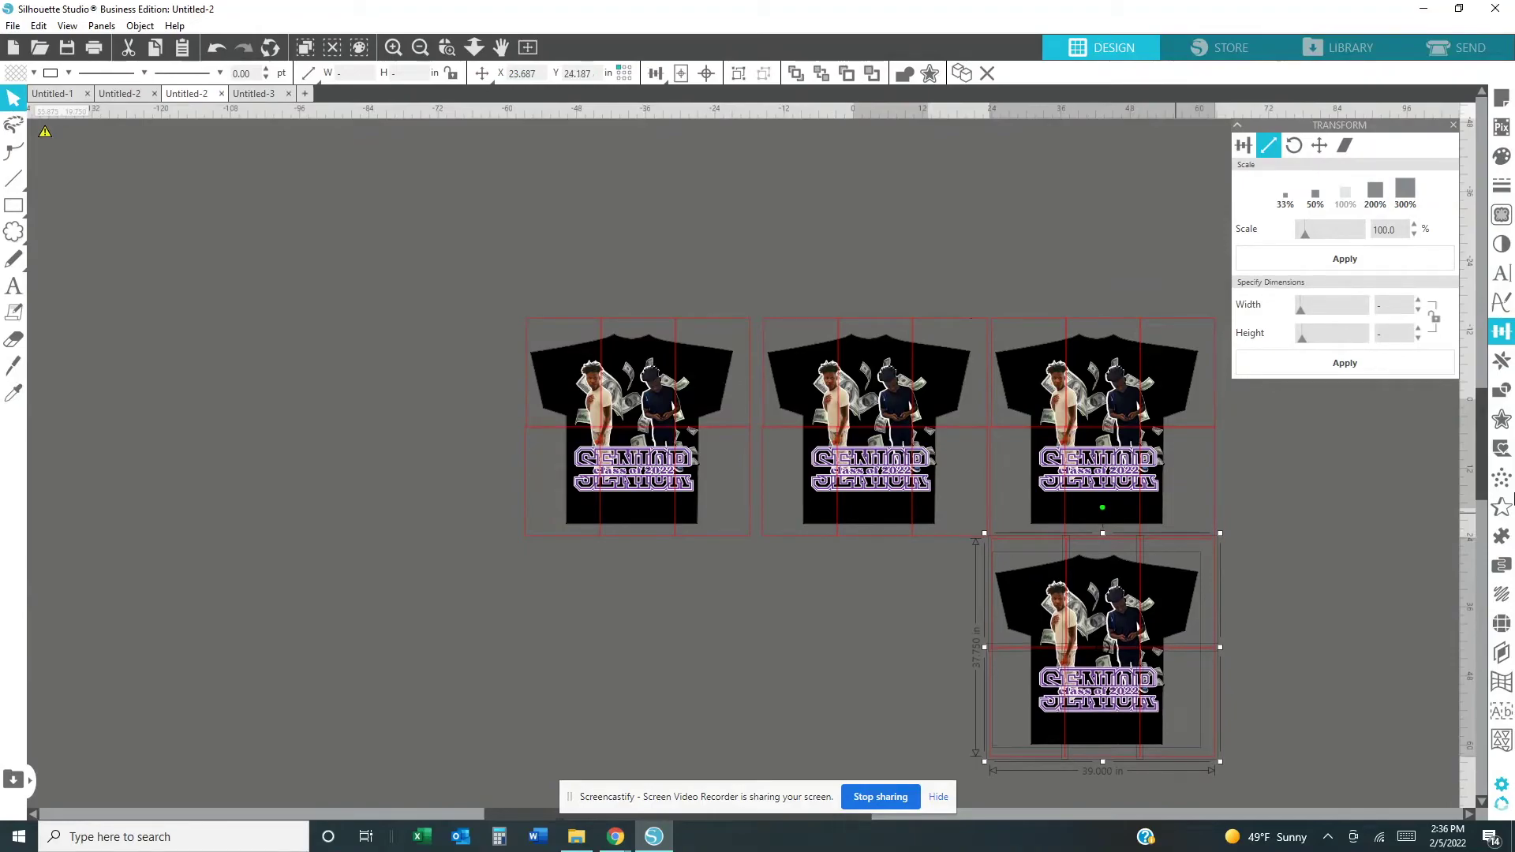
key("i")
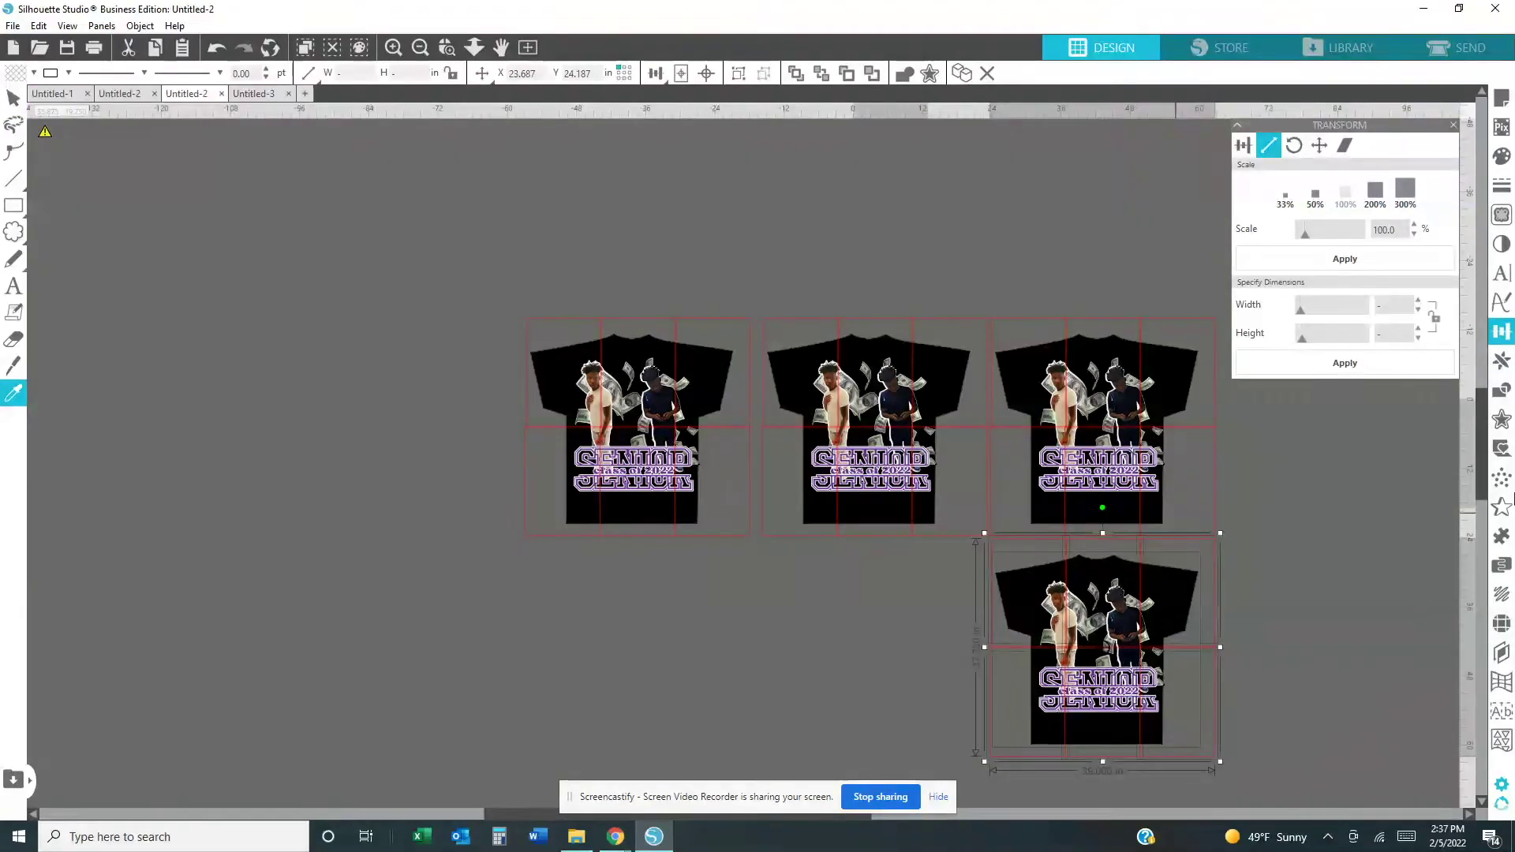
key("v")
Duplicate the lower shirt and grid to the left and nudge the copy to X -15.812 in.
key("ctrl+d")
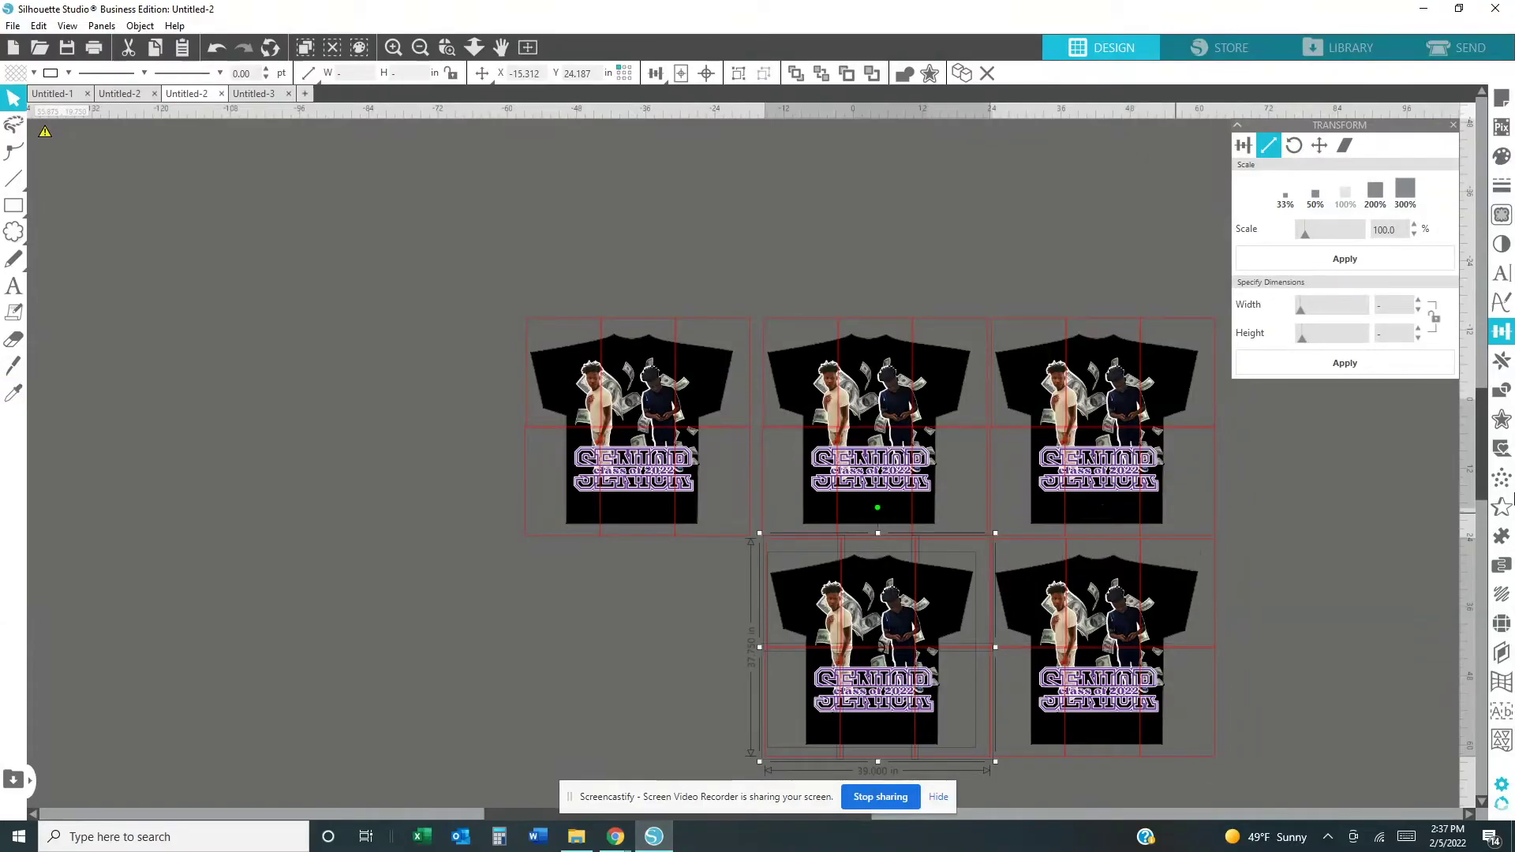
key("Left")
key("Left")
key("Left")
key("Left")
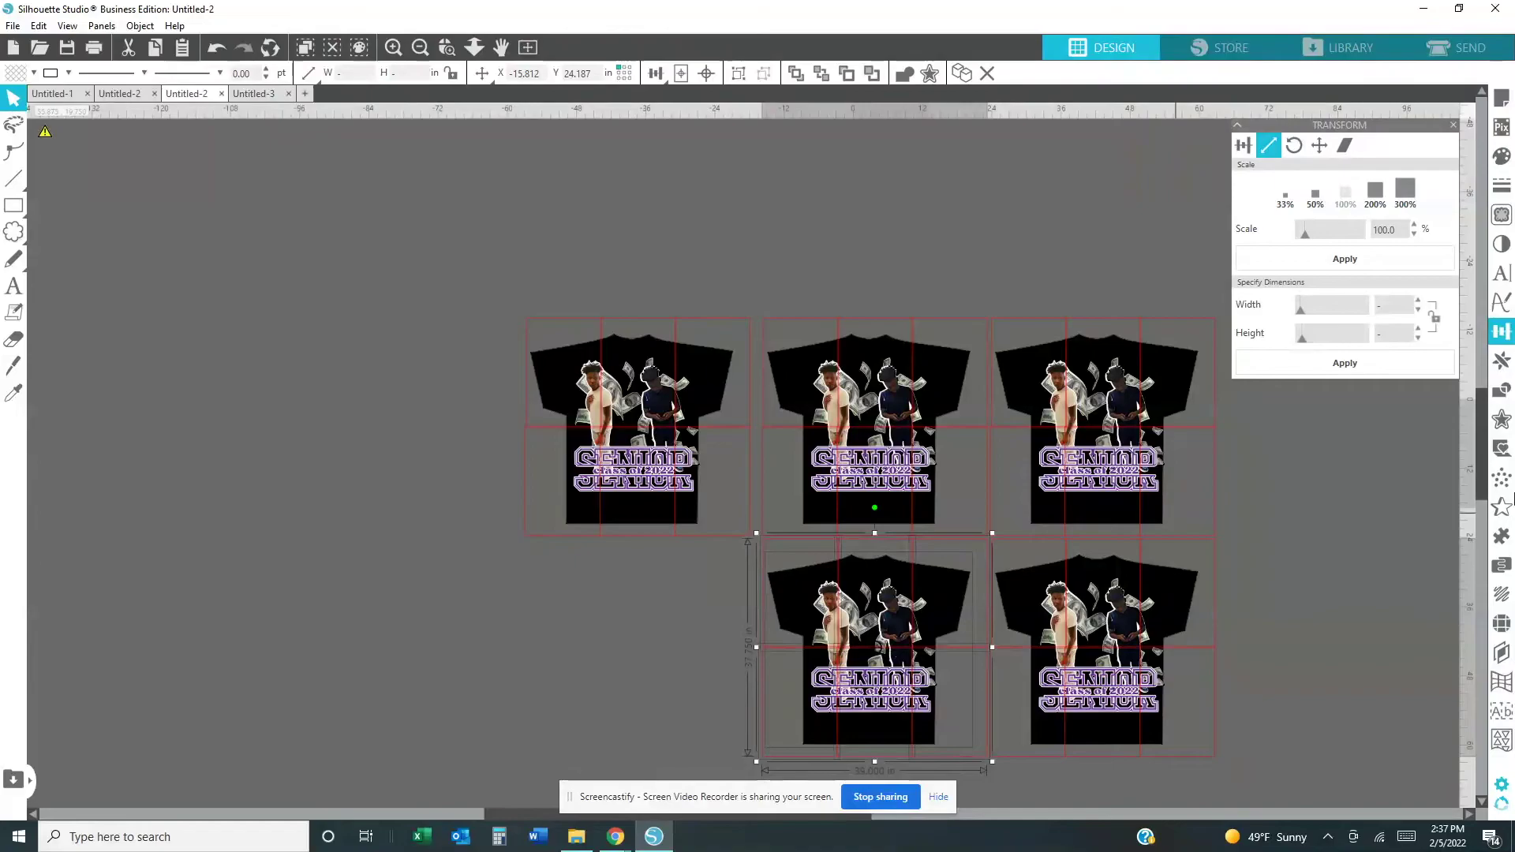
key("i")
key("v")
Duplicate the lower middle shirt and grid to the left, nudge the copy to X -55.187 in, and deselect it.
key("ctrl+d")
key("Left")
key("Left")
key("Left")
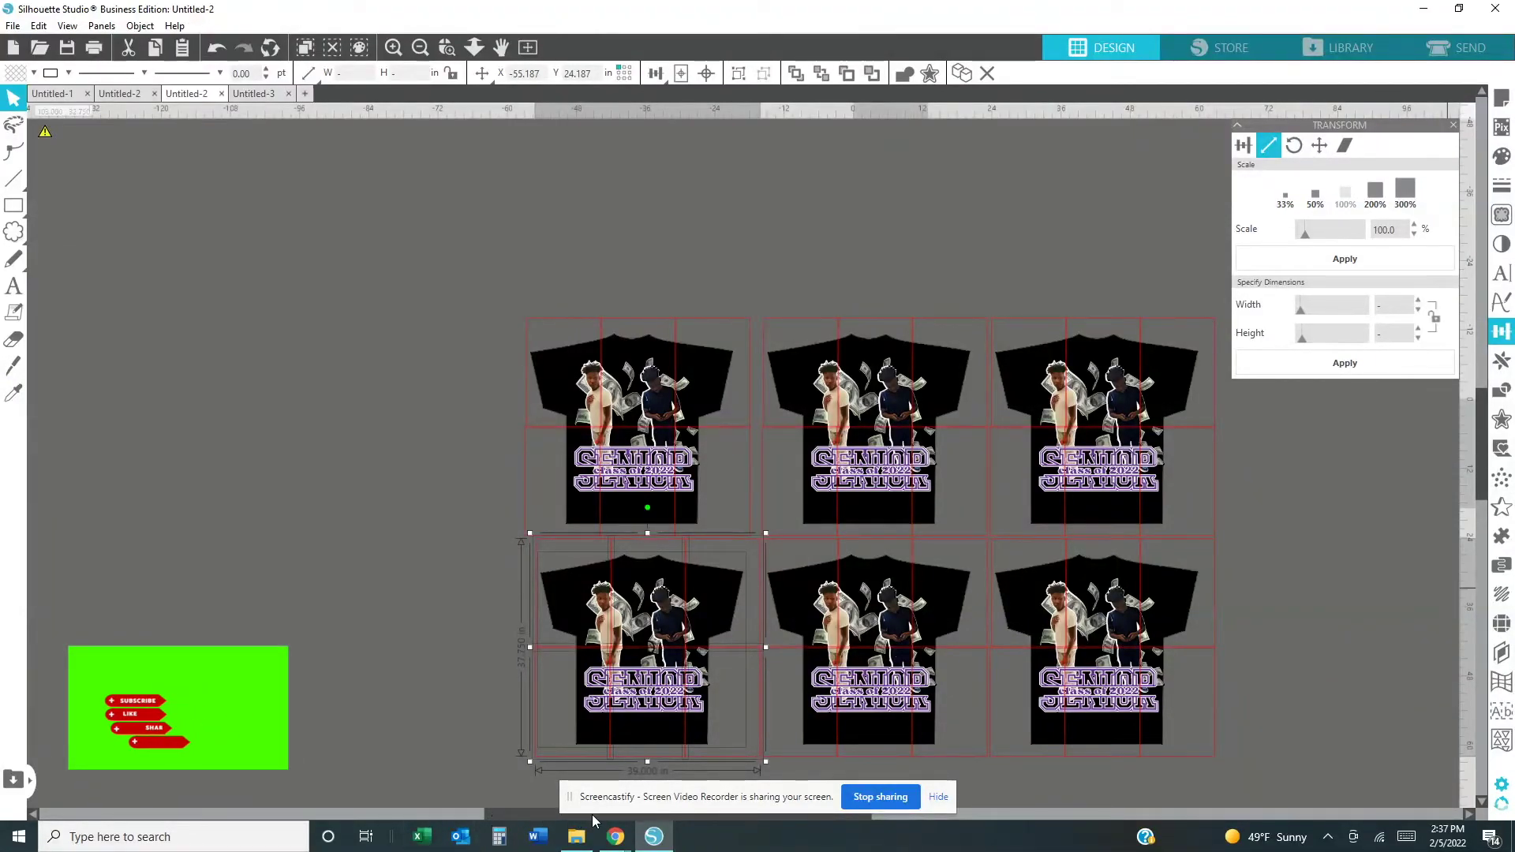
left_click_drag(499, 817, 588, 816)
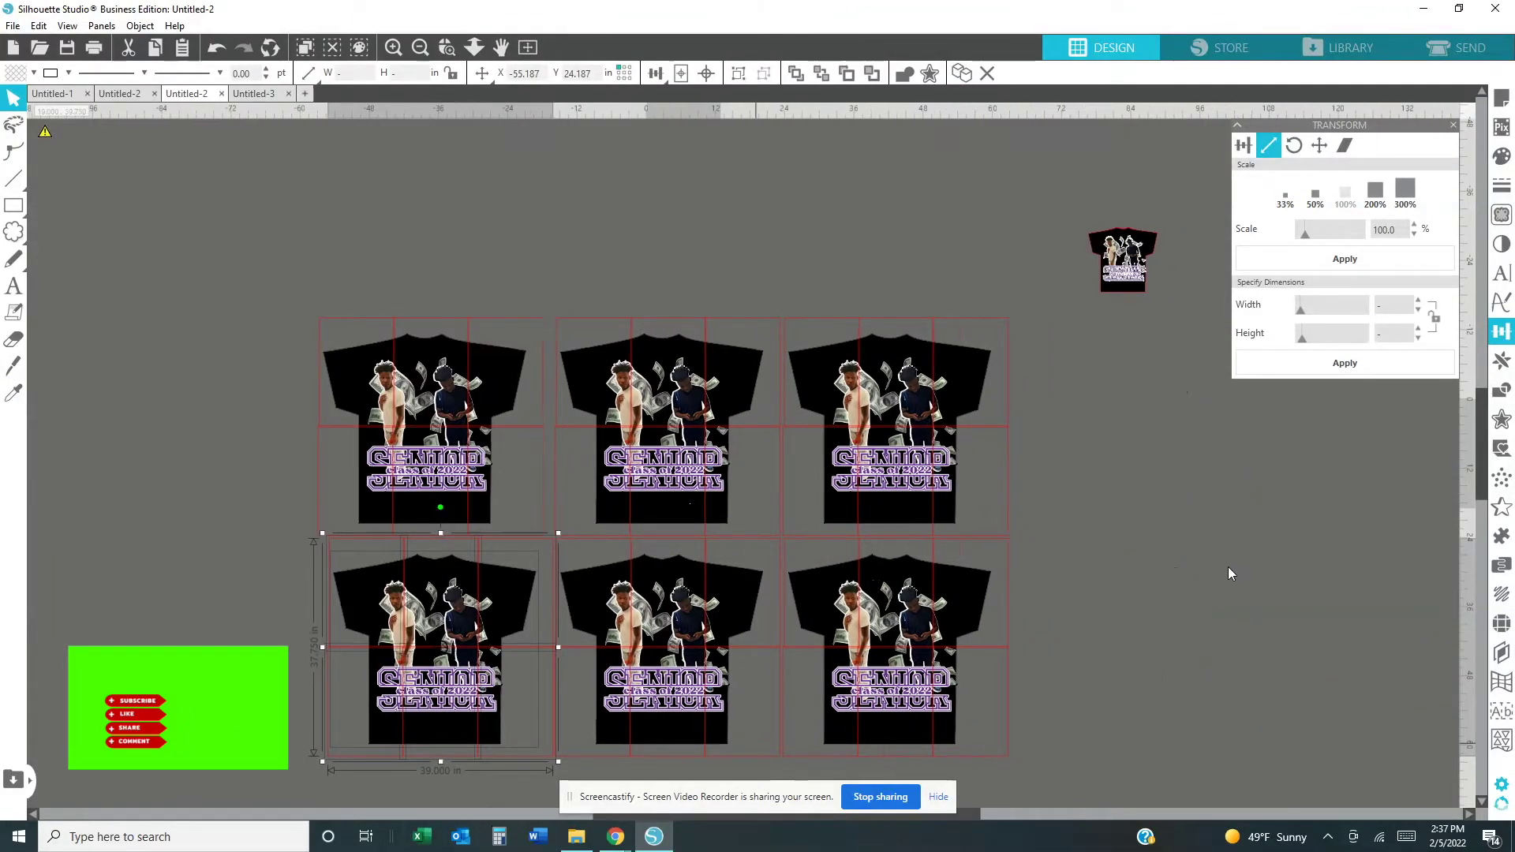
left_click(1228, 567)
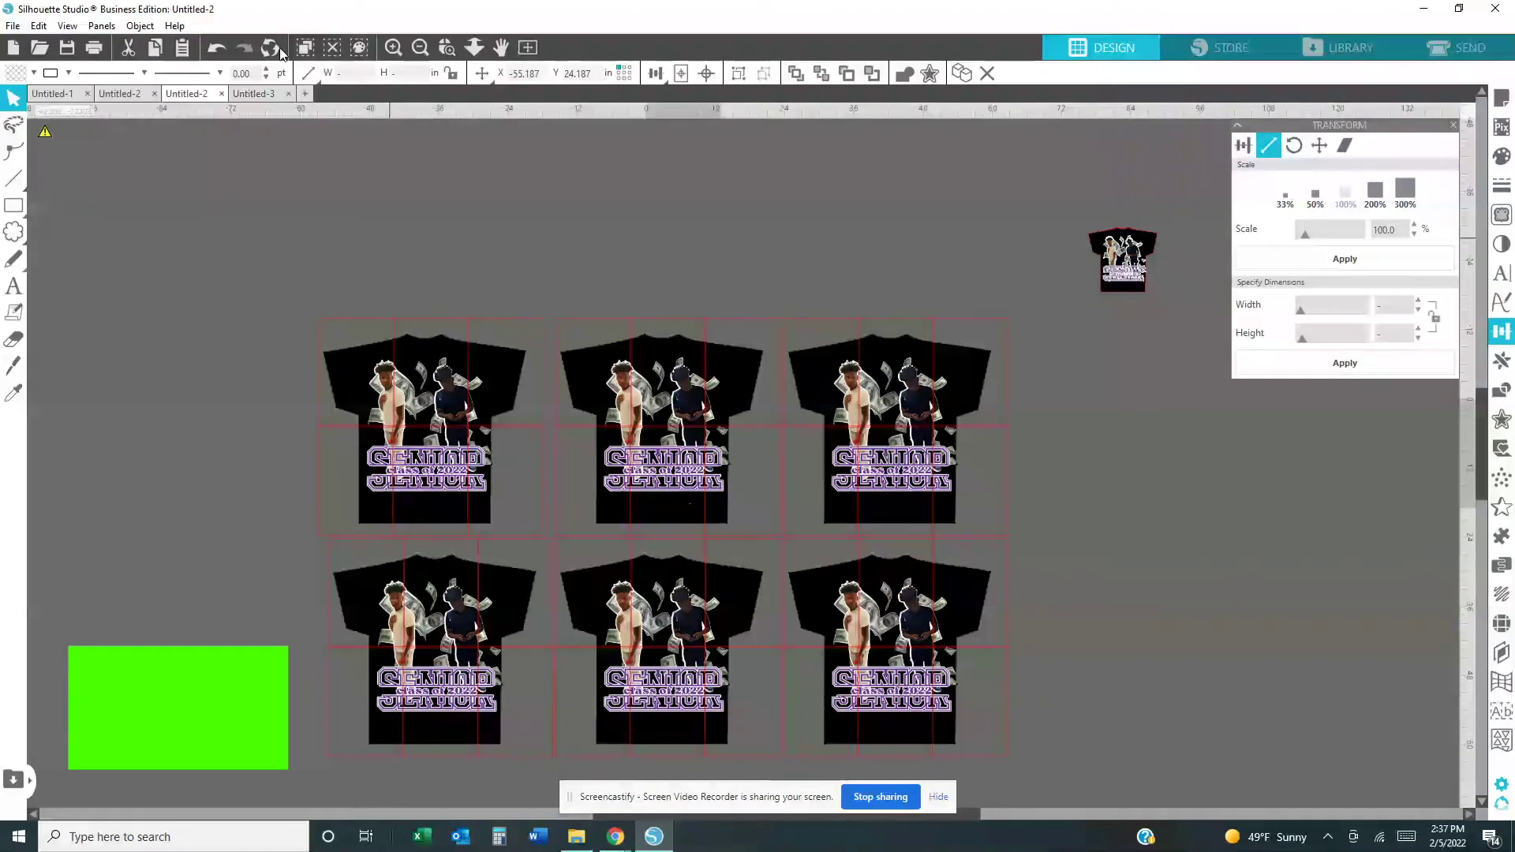
Select the first shirt's upper-left 13 × 19 in rectangle and open the Modify options.
left_click(339, 325)
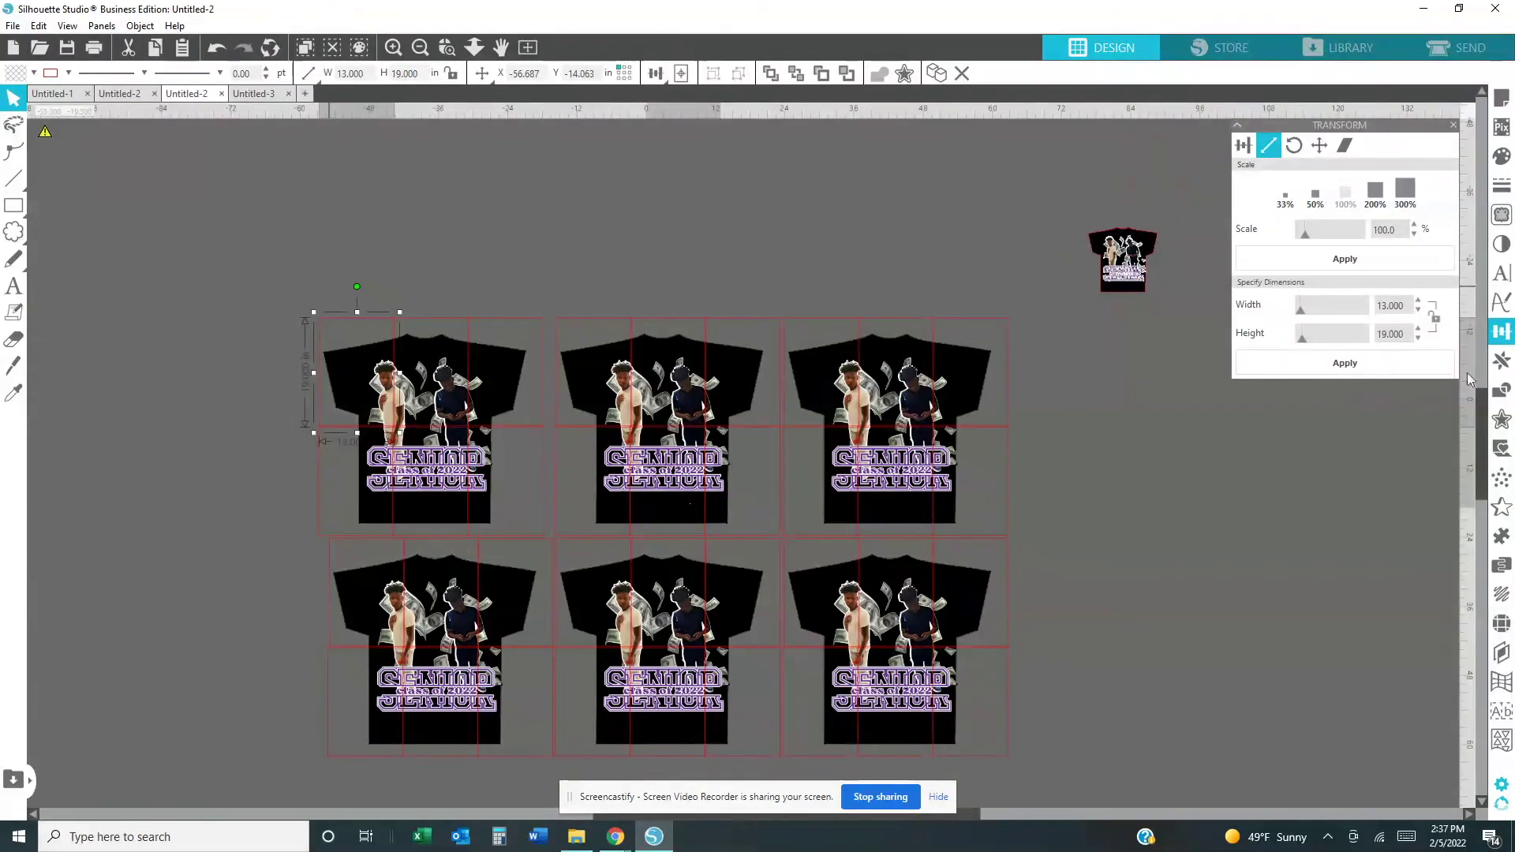
left_click(1503, 393)
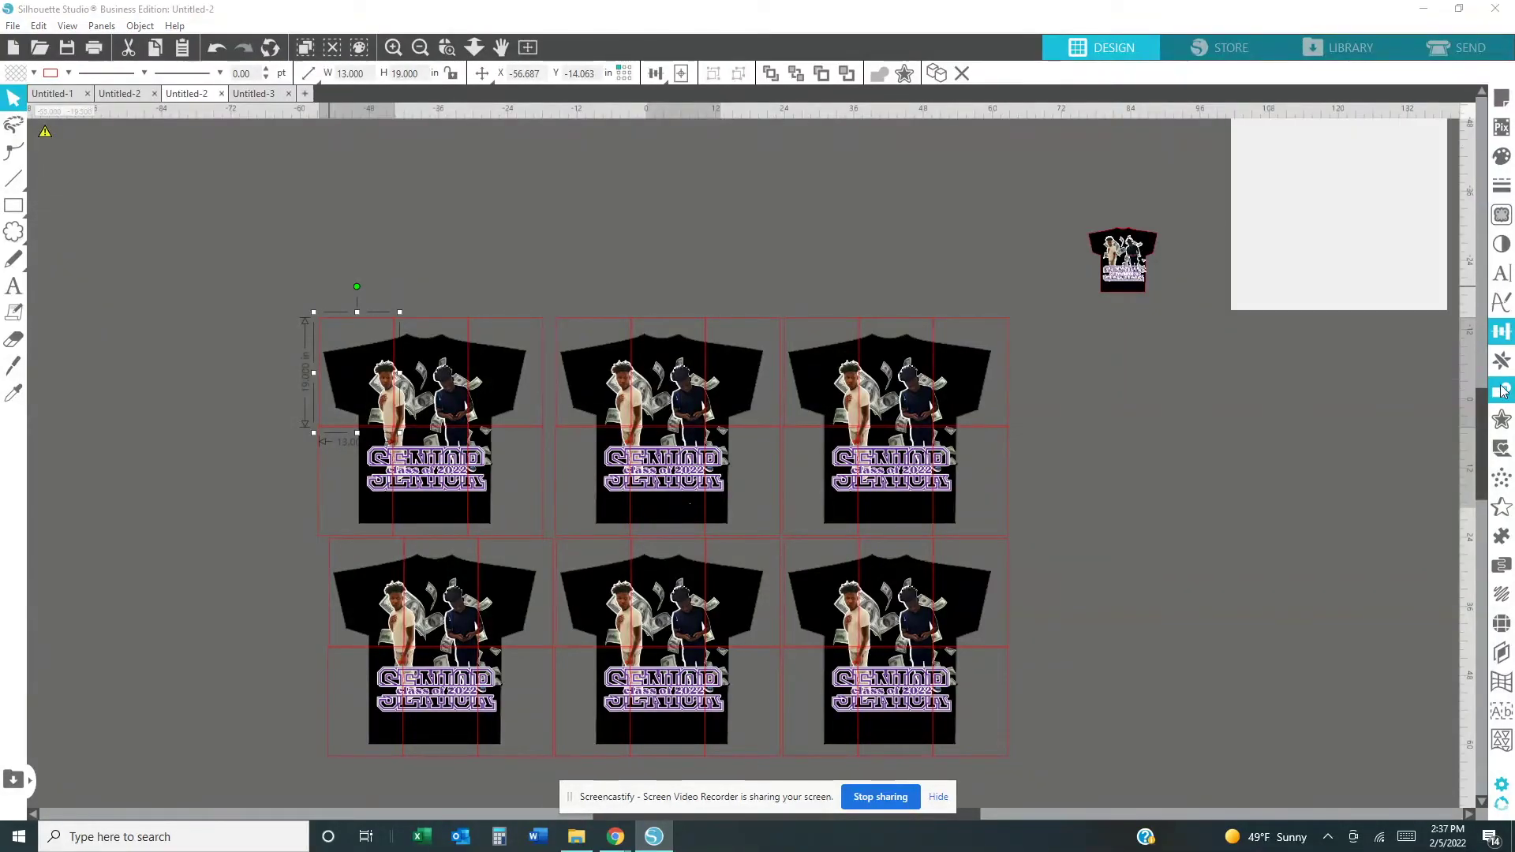
left_click(322, 325)
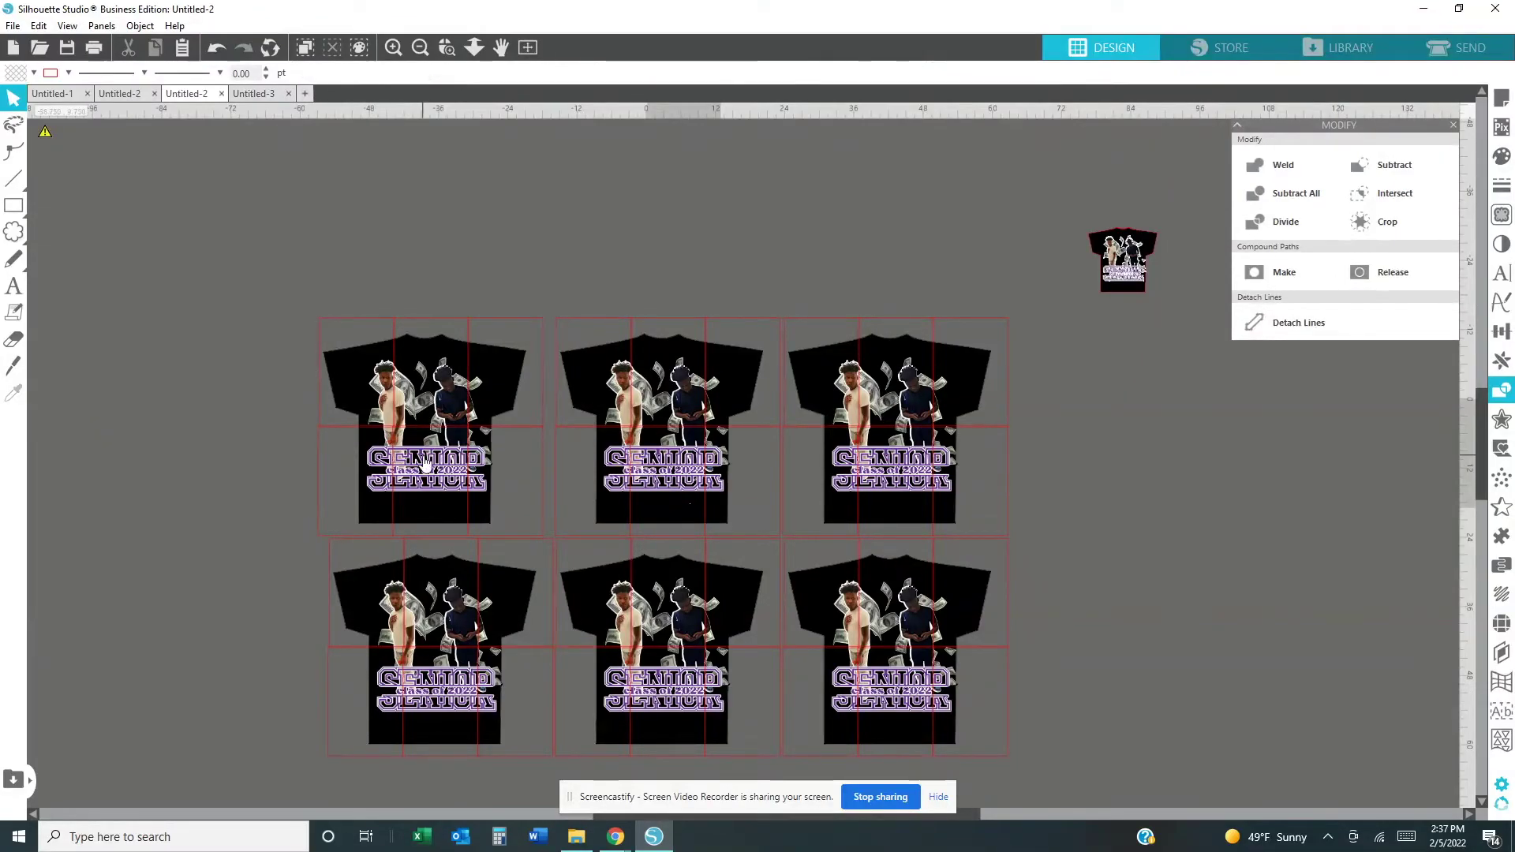
Try to crop the first shirt with all six of its rectangles selected, and undo the crop.
left_click(320, 318)
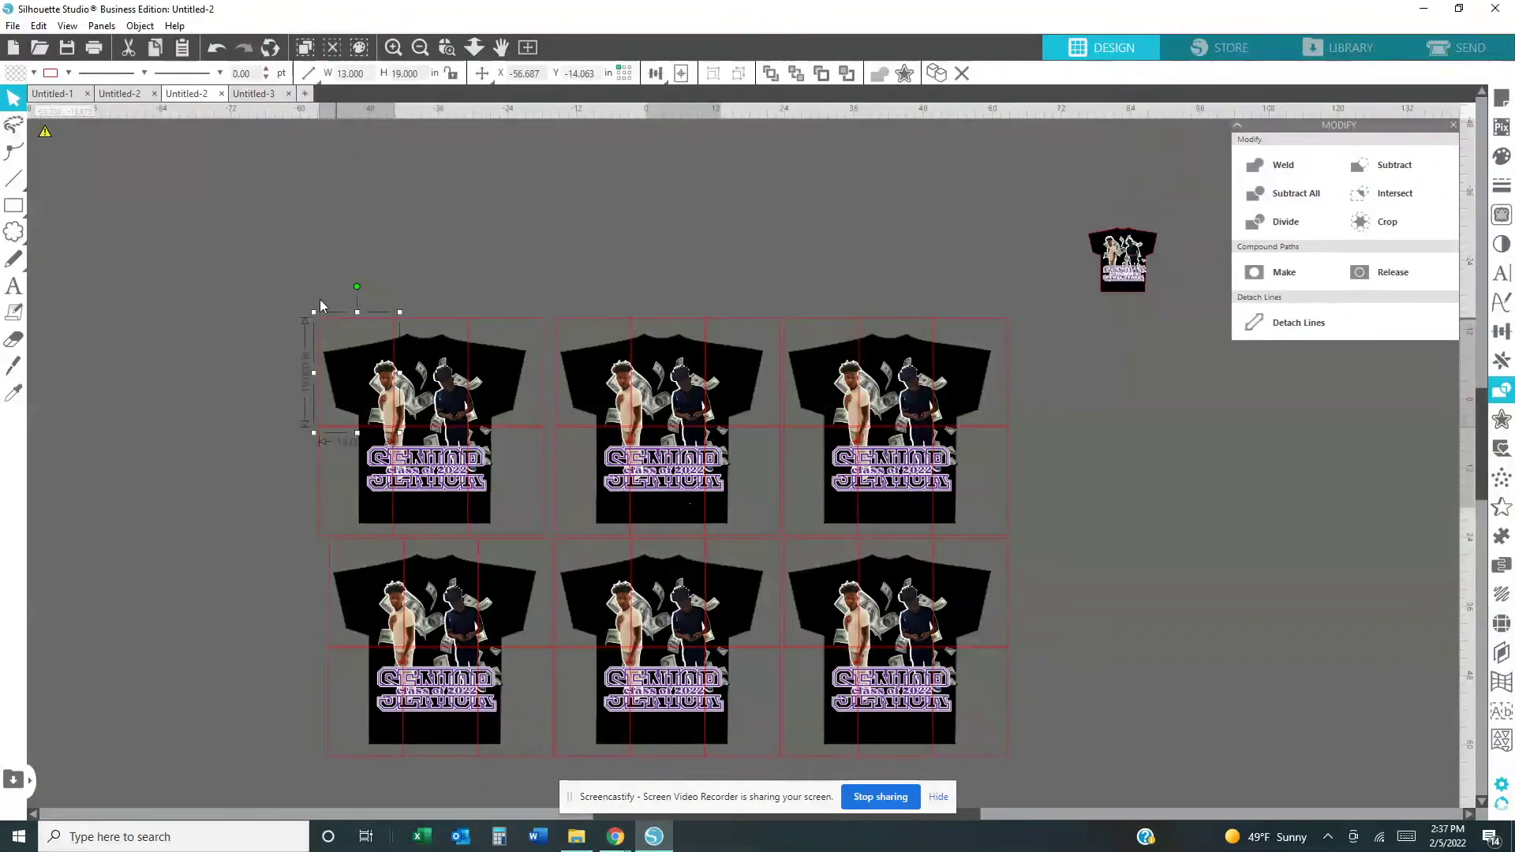
left_click(488, 483)
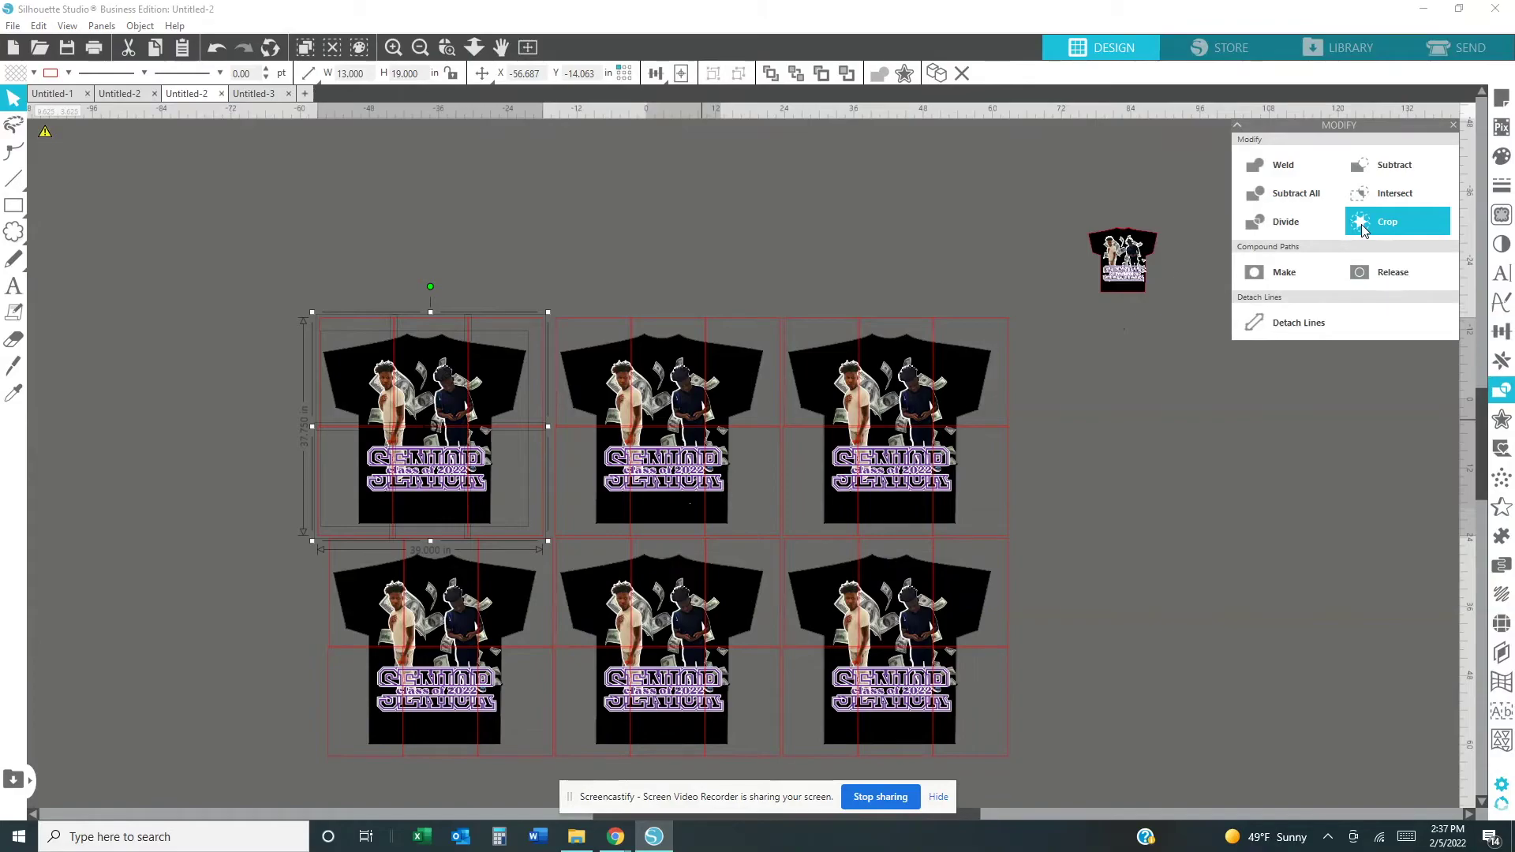
left_click(1363, 227)
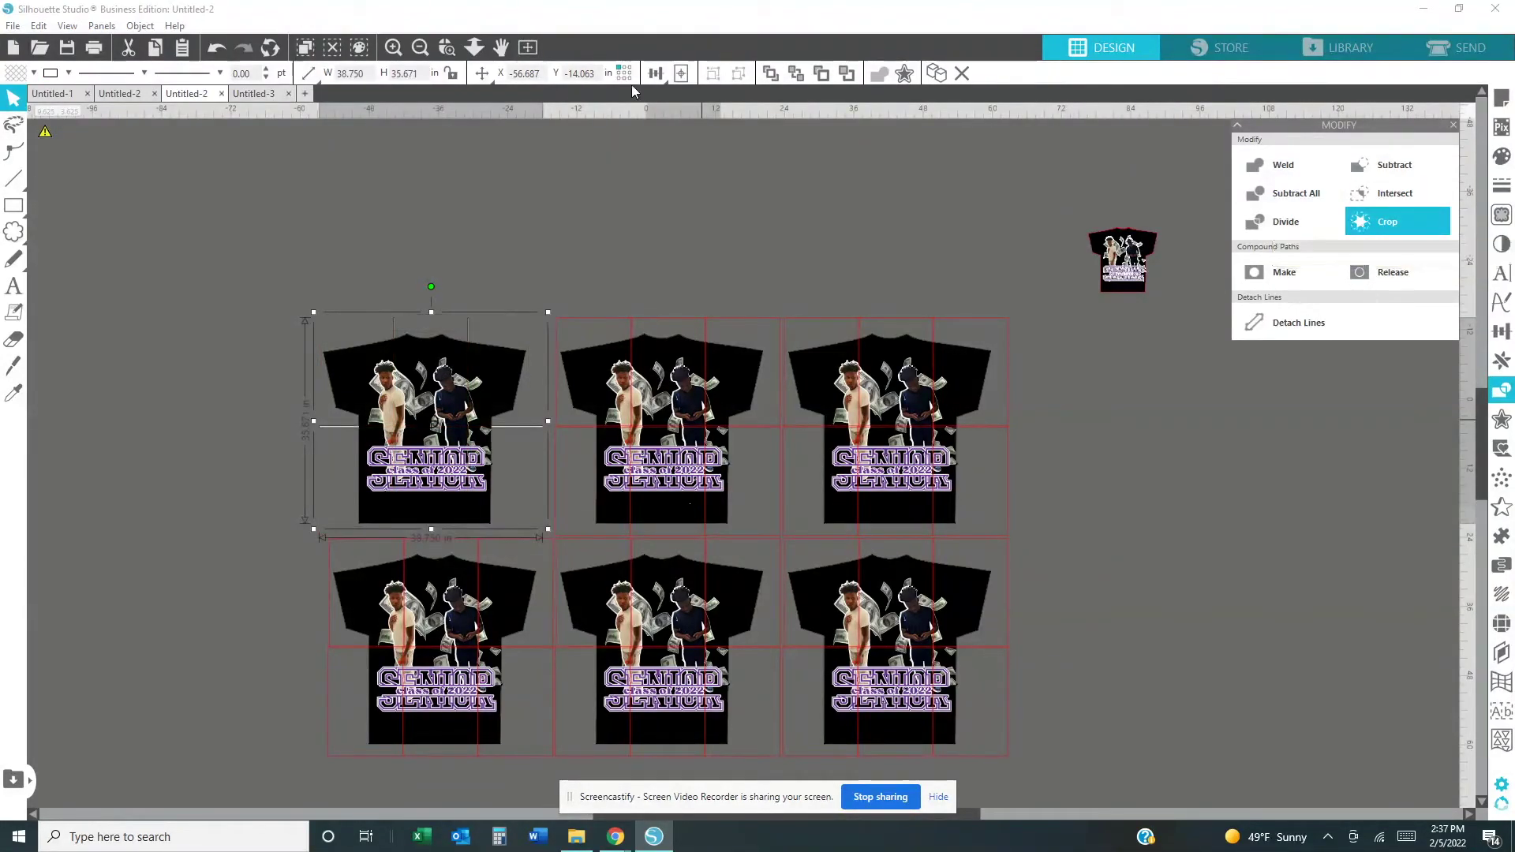
left_click(218, 51)
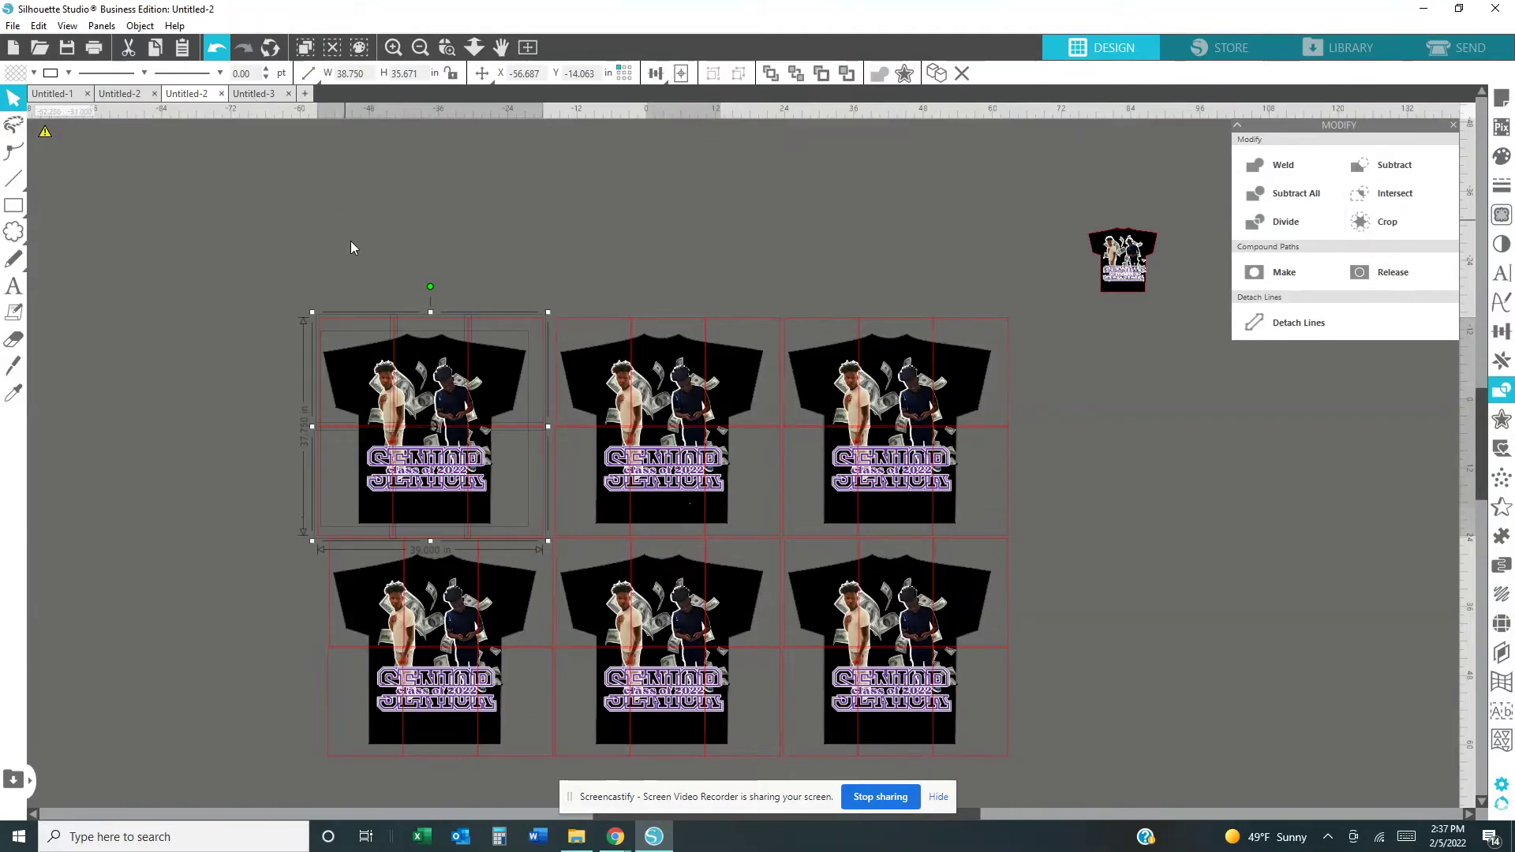
Crop the first shirt with only its upper-left rectangle, leaving the left-sleeve piece, and deselect it.
left_click(329, 315)
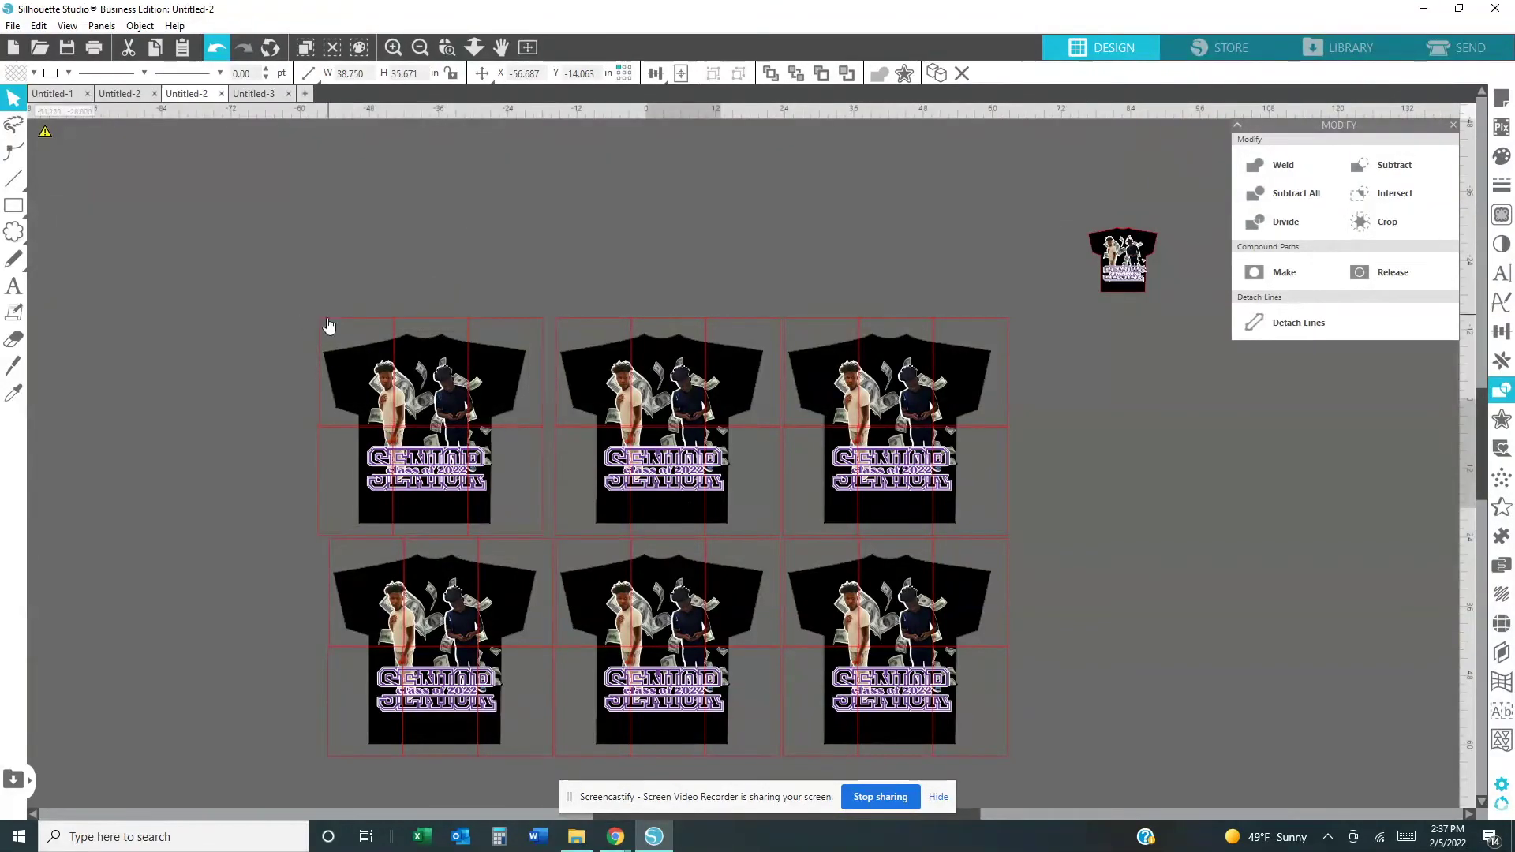
left_click(318, 319)
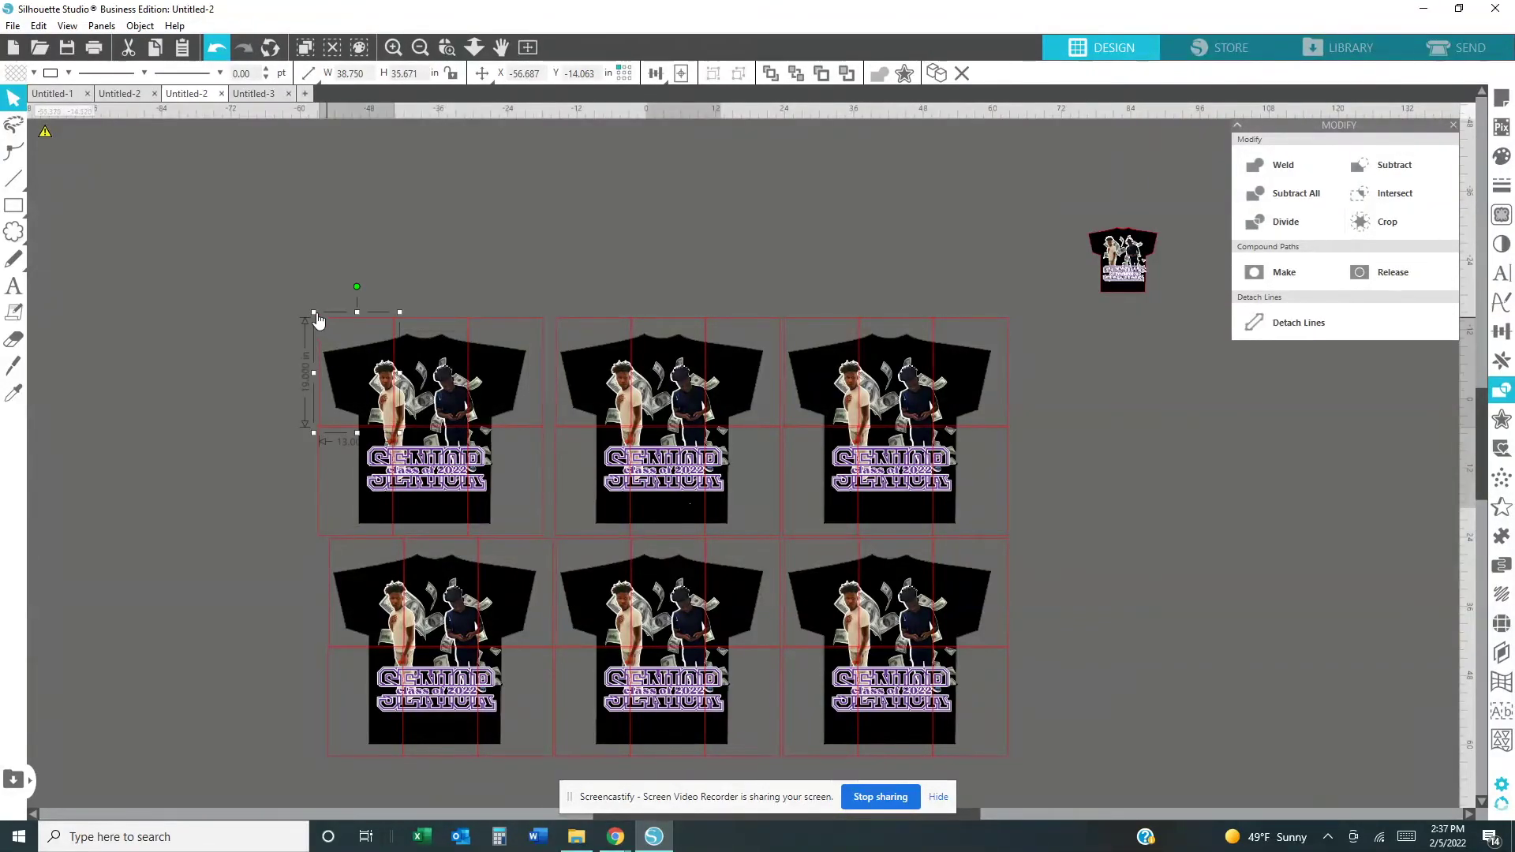
left_click(382, 427)
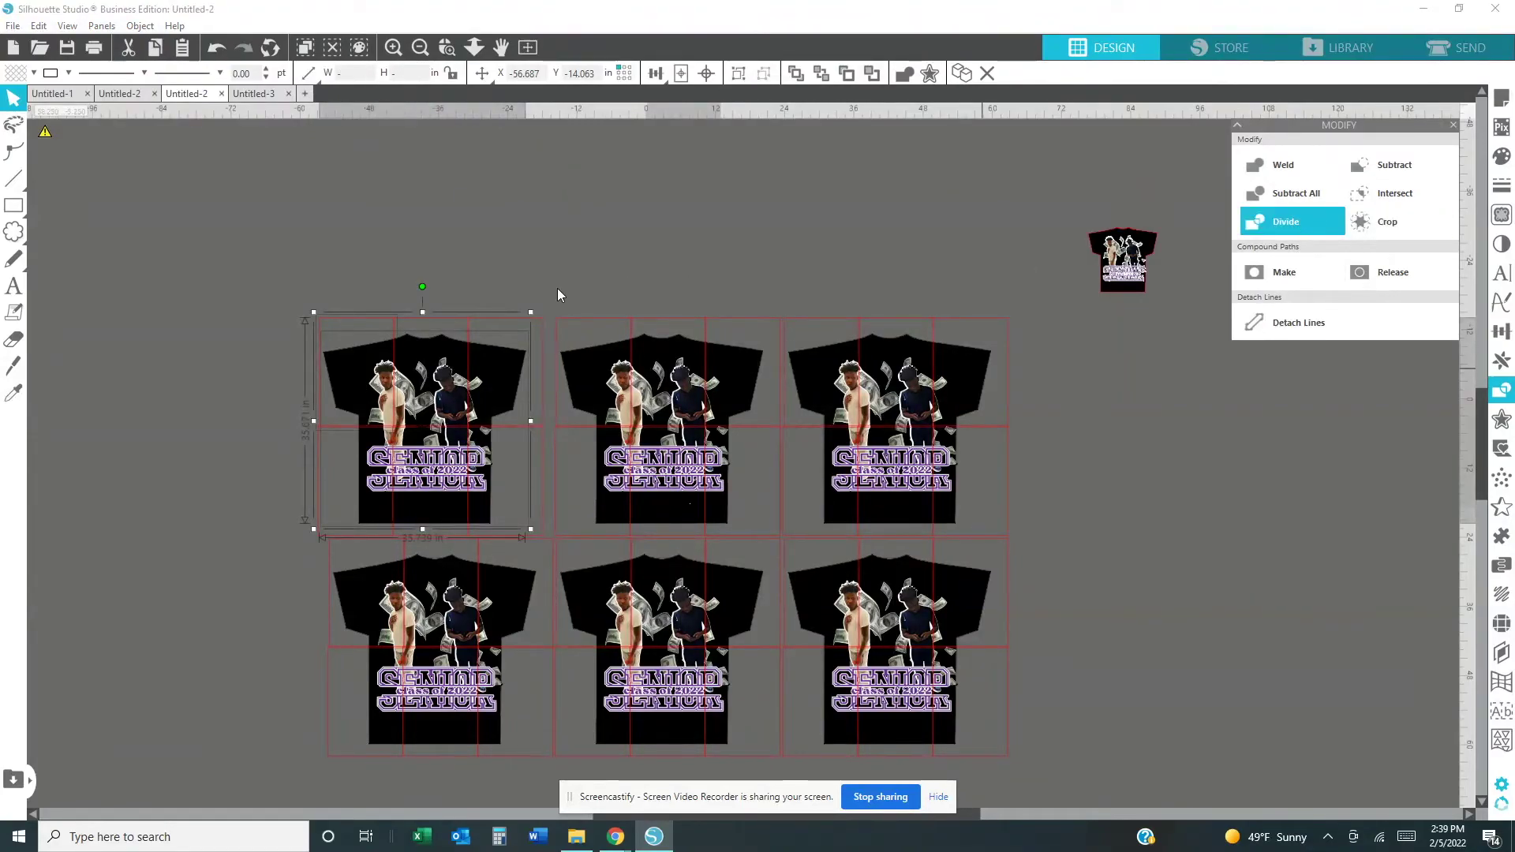
left_click(1286, 222)
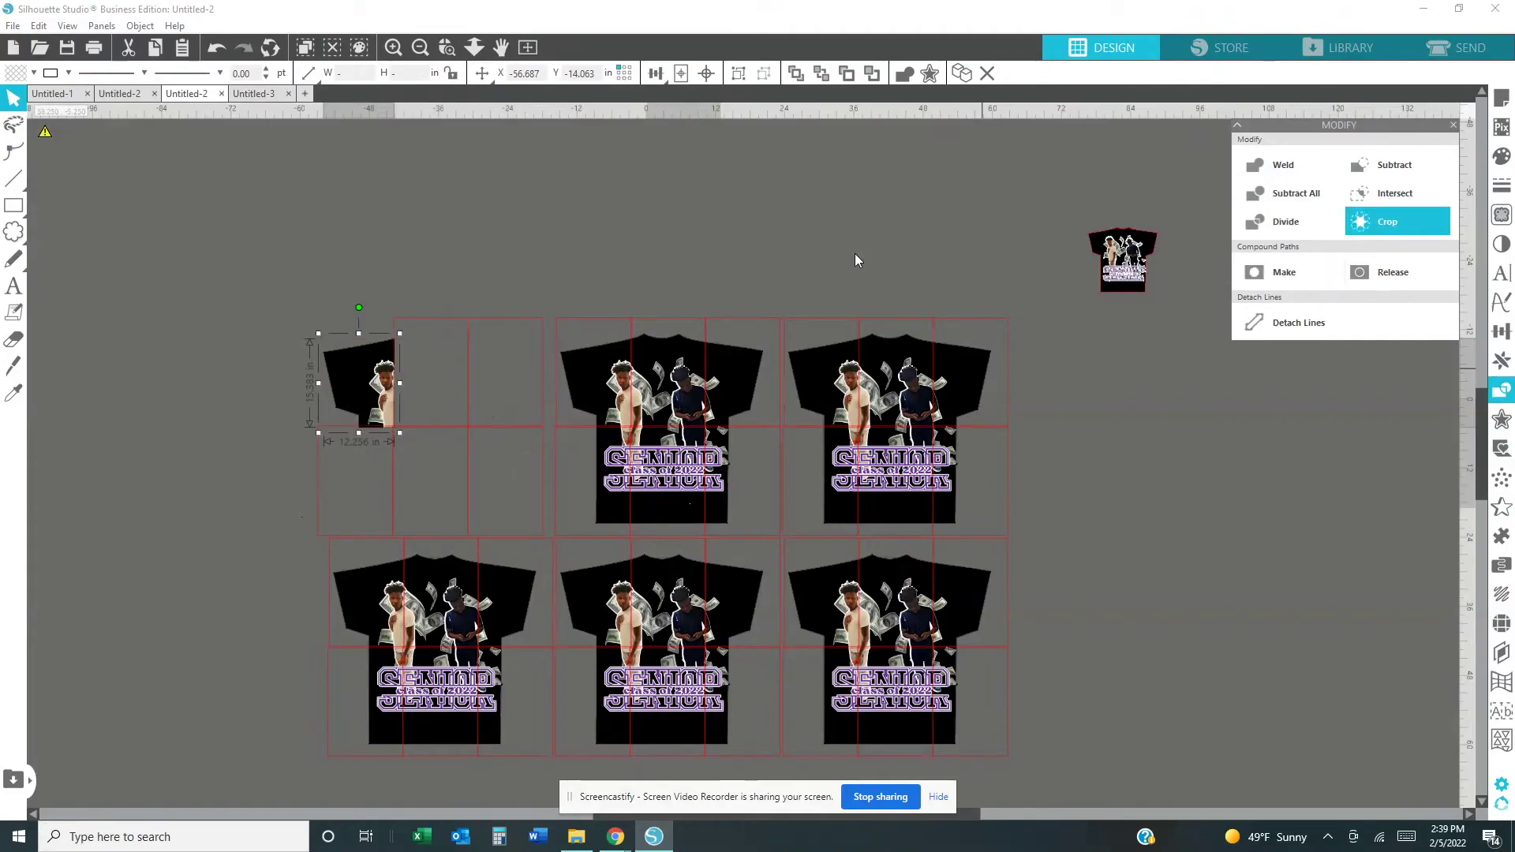
left_click(444, 251)
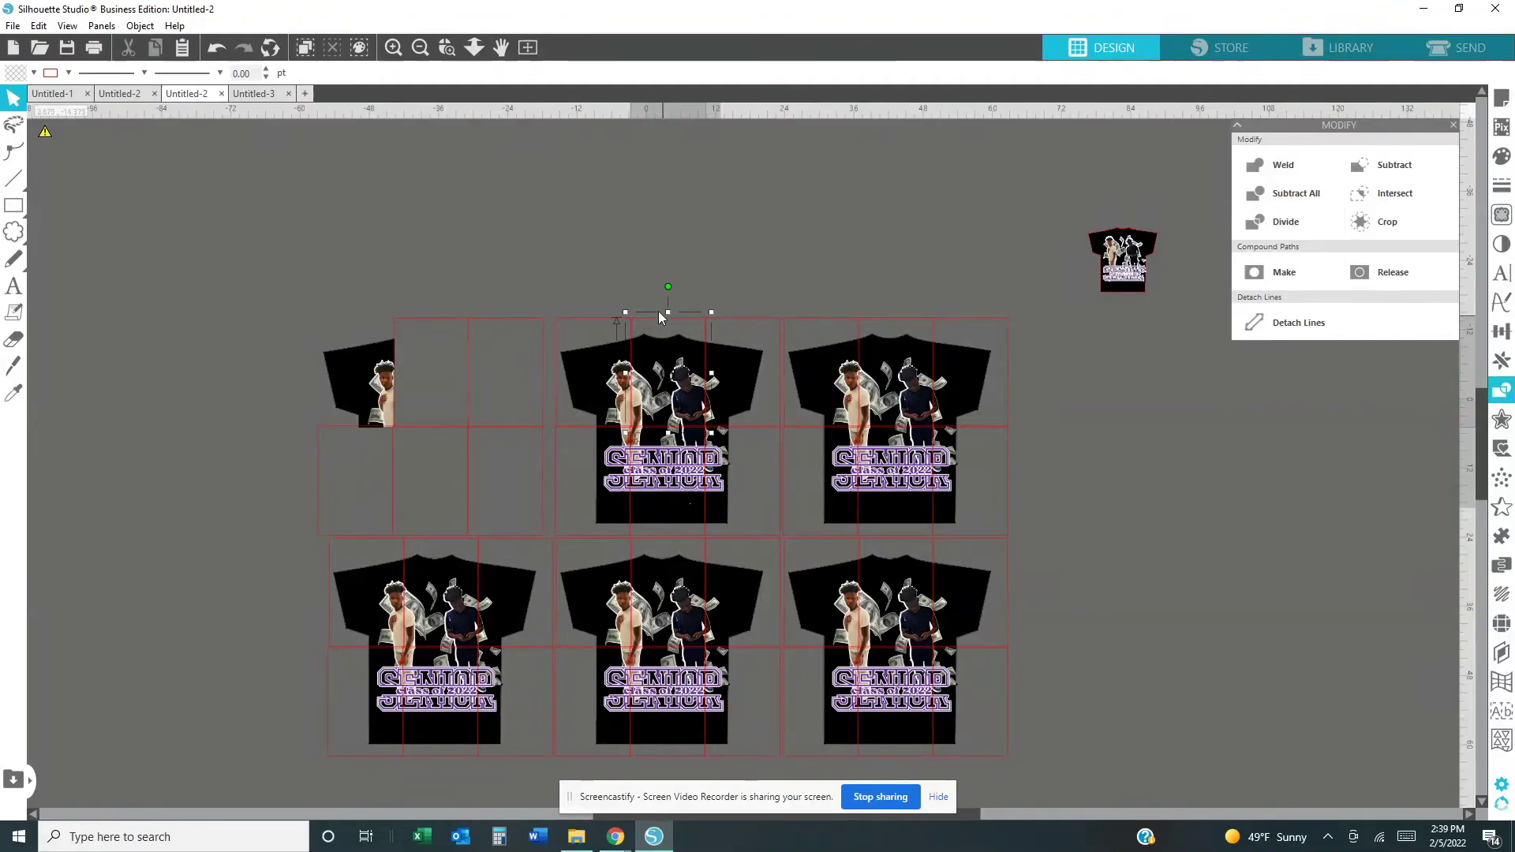
Crop each of the other five shirts to a different grid rectangle: two upper tiles and three lower tiles.
left_click(658, 311)
left_click(733, 506)
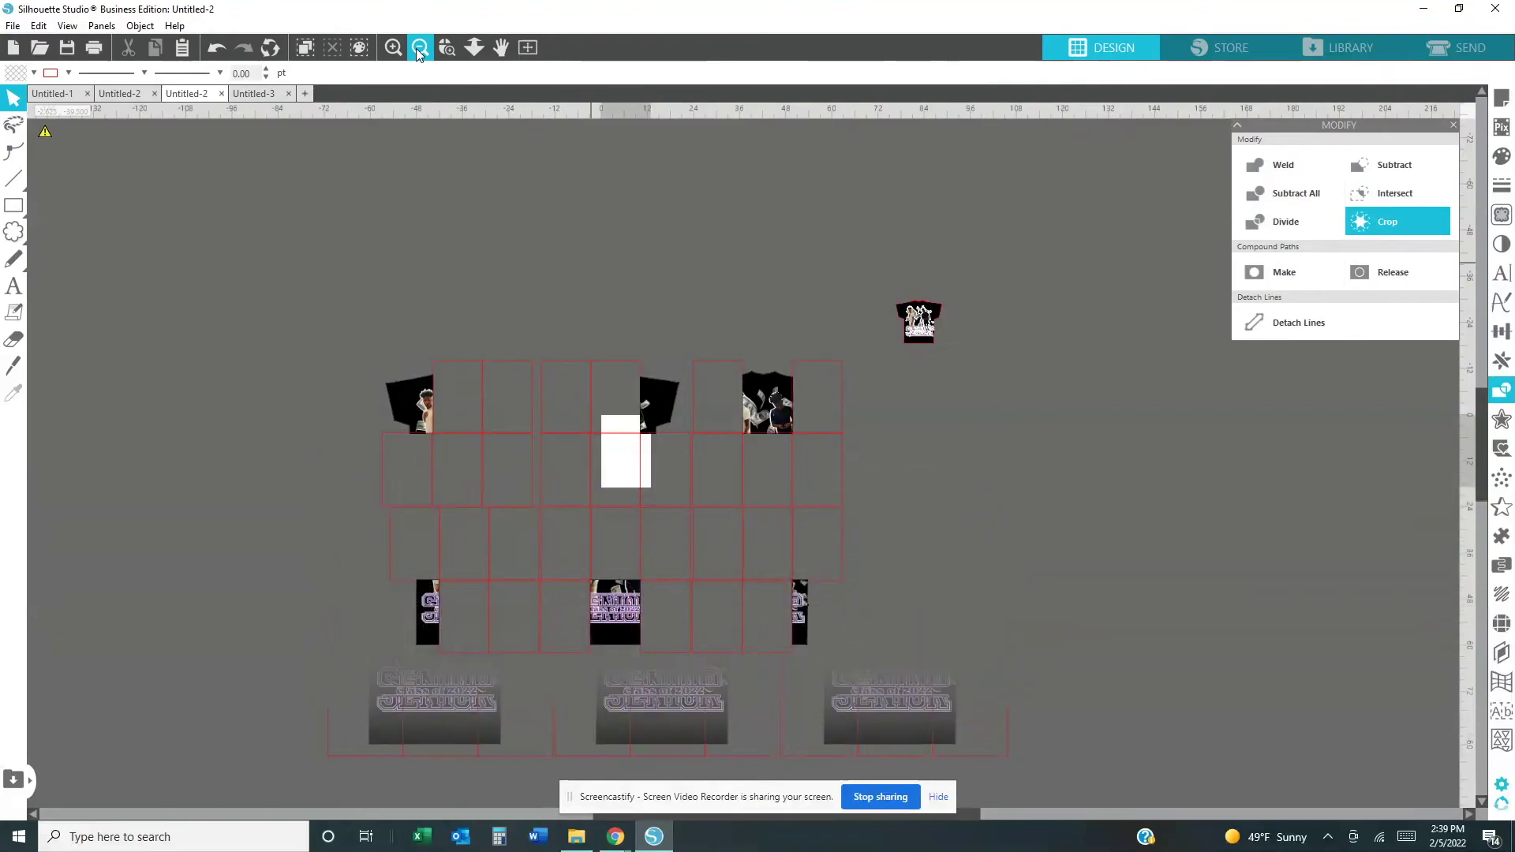
left_click(418, 49)
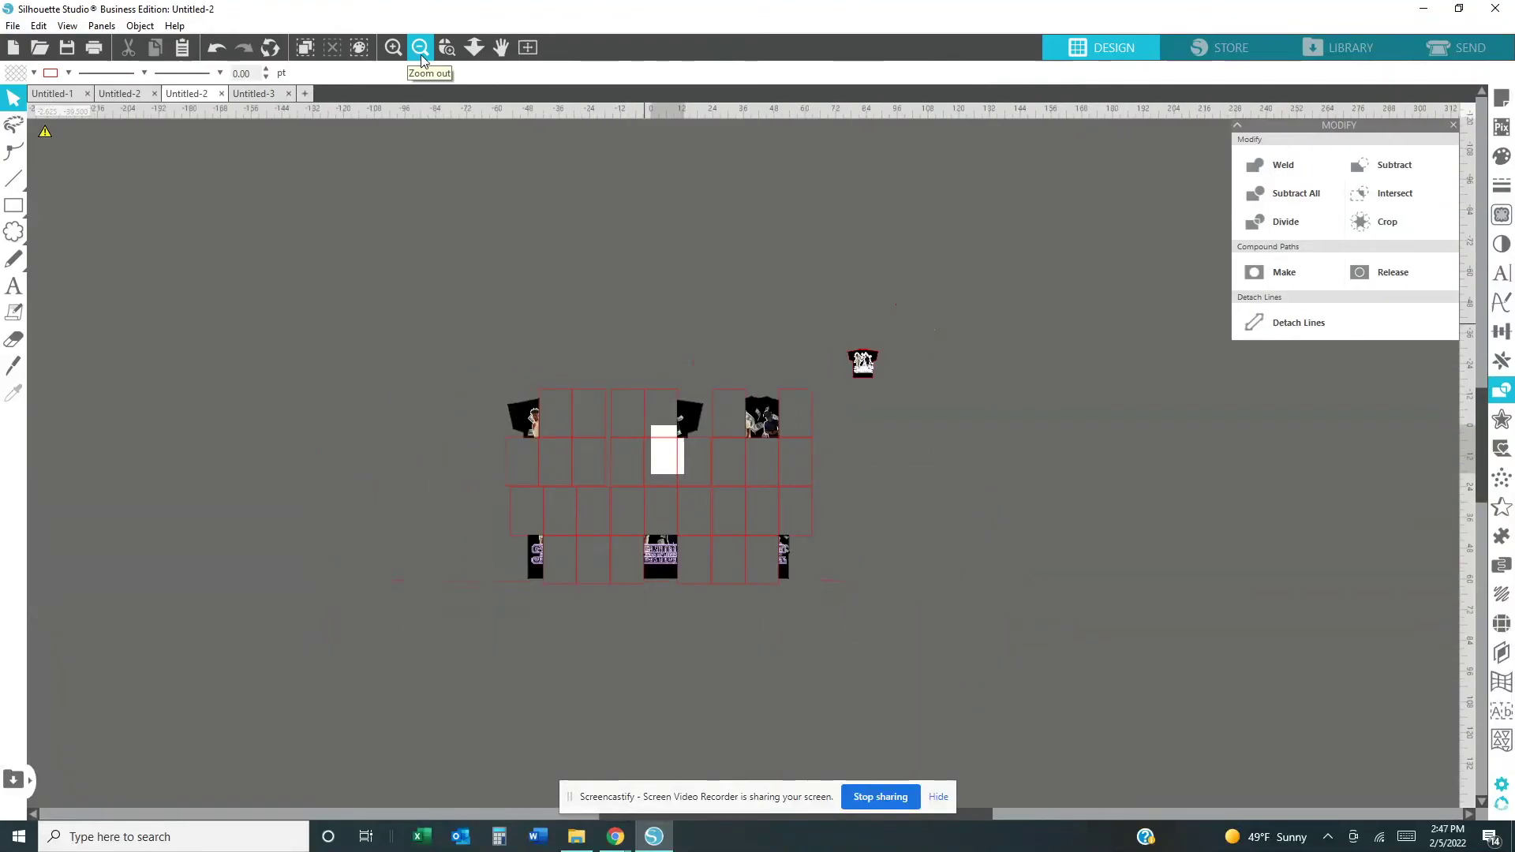
left_click(404, 52)
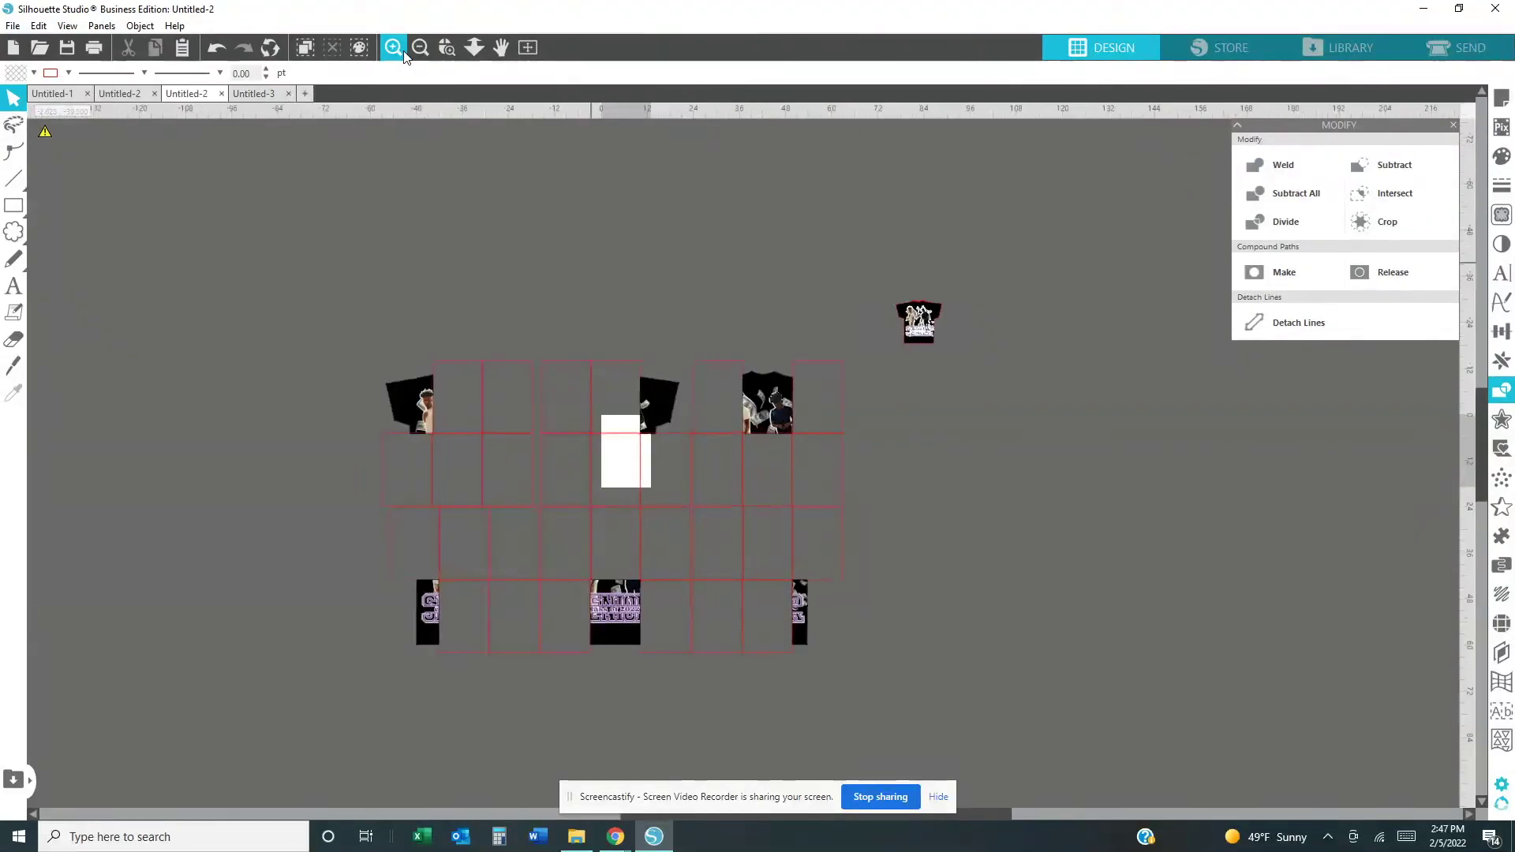
left_click(403, 52)
left_click(403, 52)
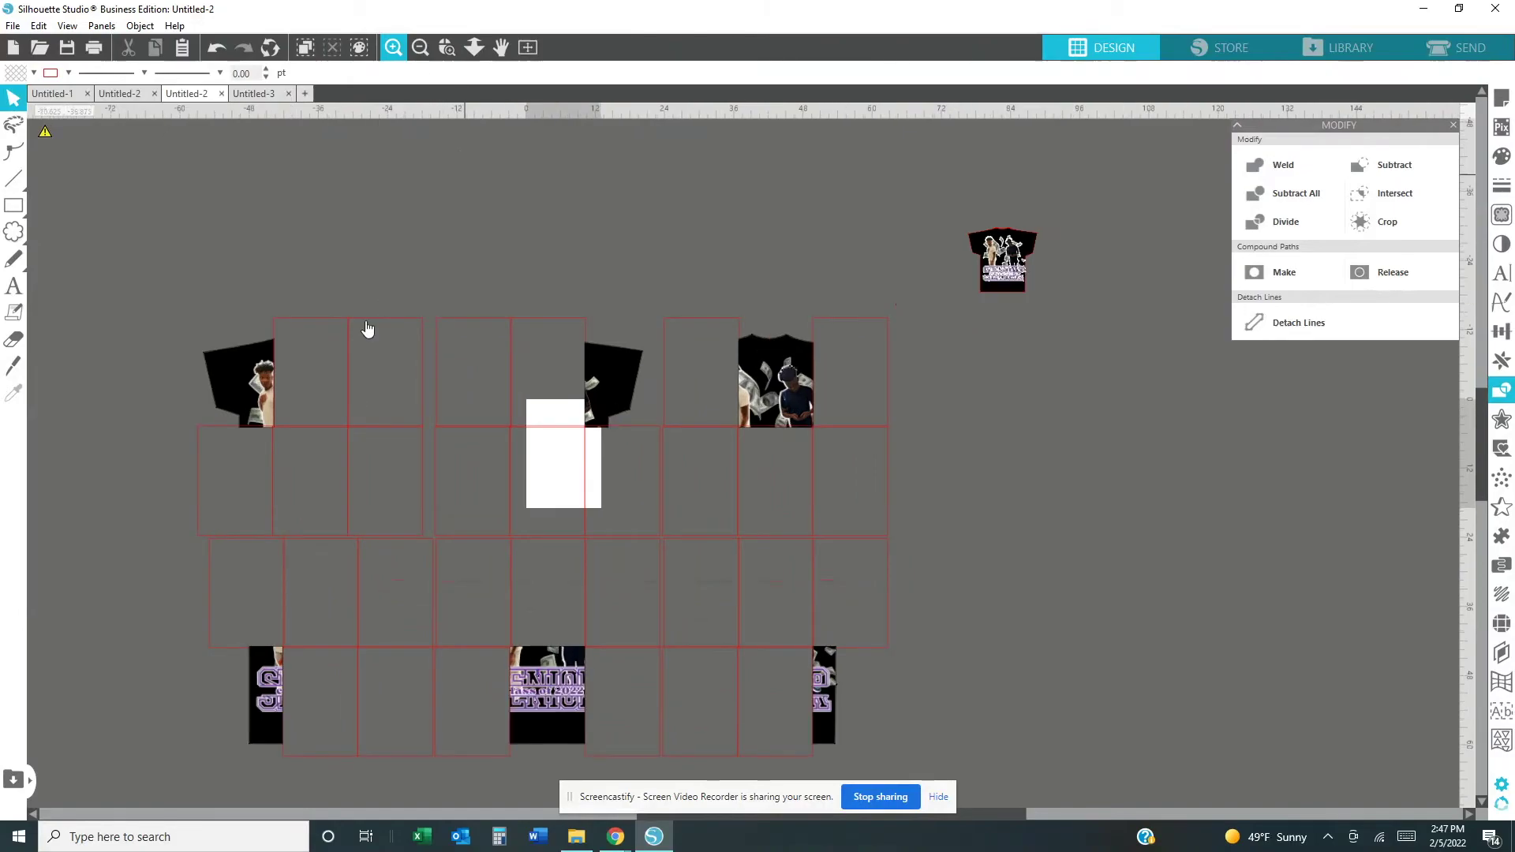
Move the six cropped shirt pieces out of the grids into the space above, with upper pieces over the lower ones.
left_click_drag(250, 373, 319, 182)
left_click_drag(604, 399, 619, 196)
left_click_drag(724, 387, 447, 178)
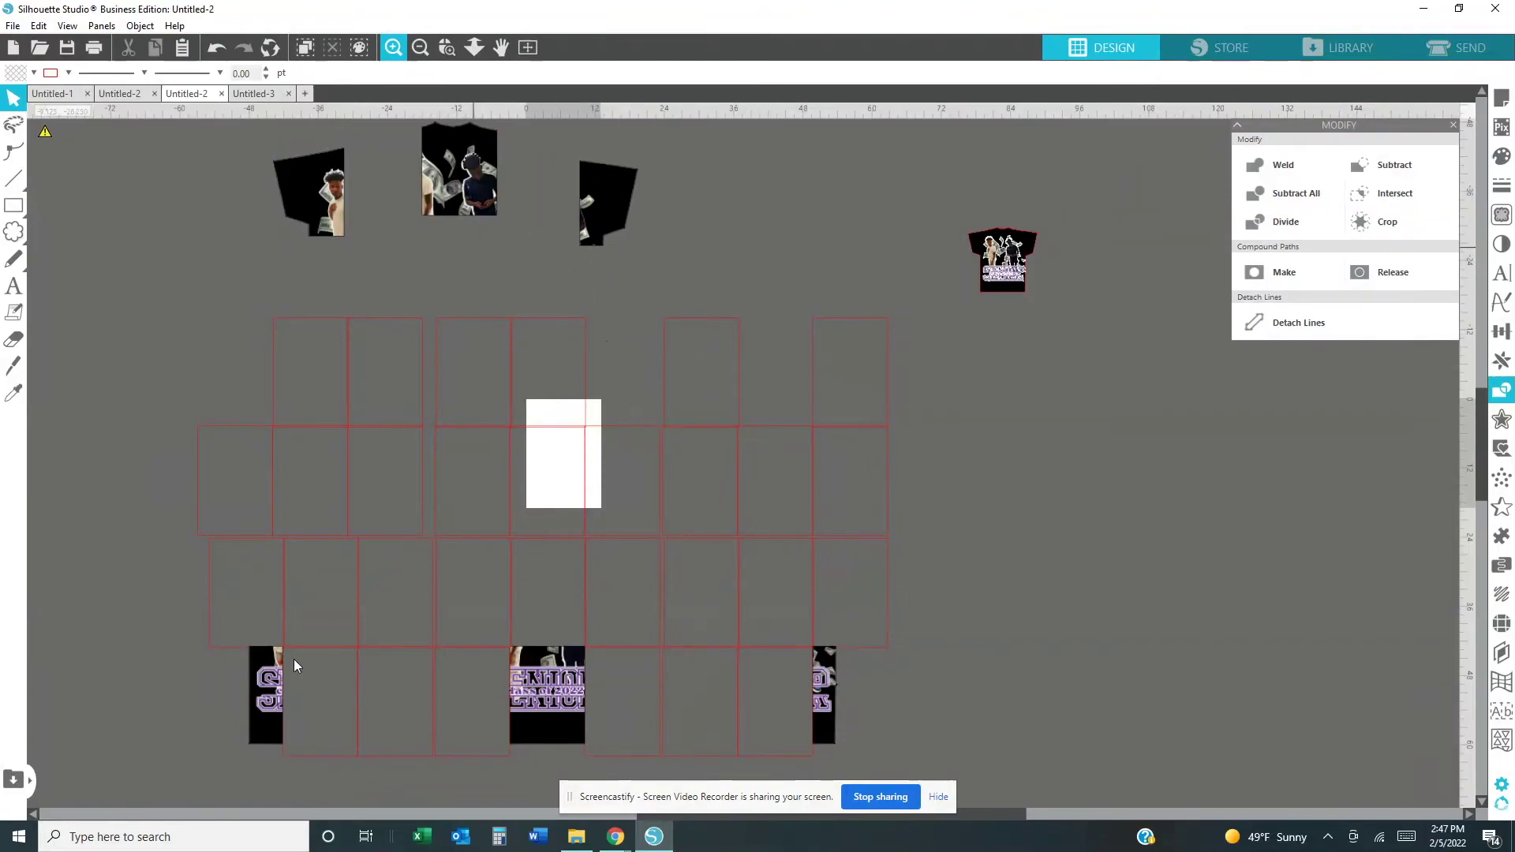
left_click_drag(269, 692, 394, 244)
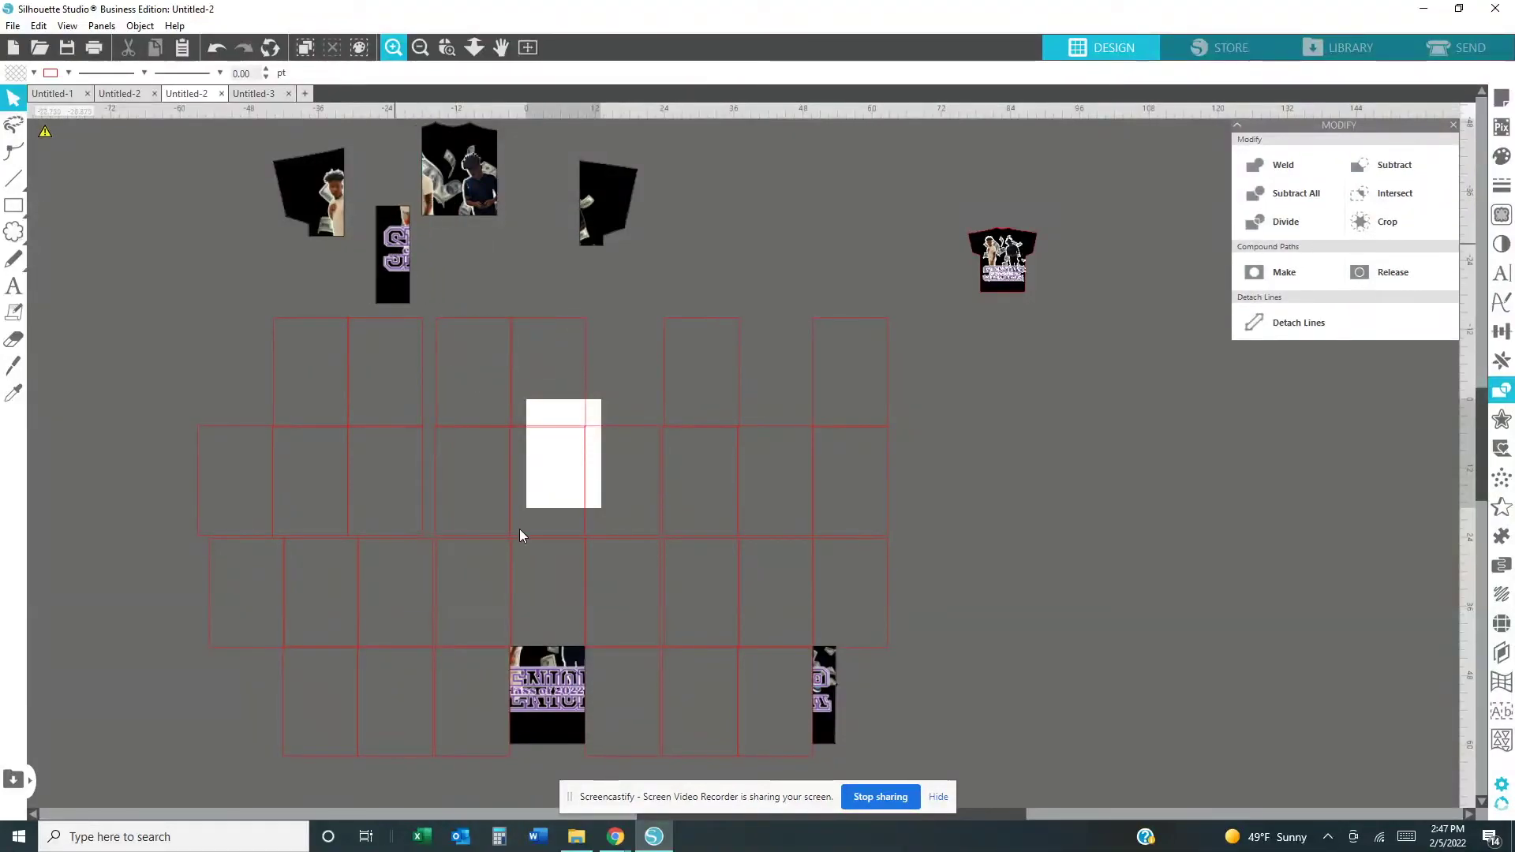
left_click_drag(564, 736, 464, 299)
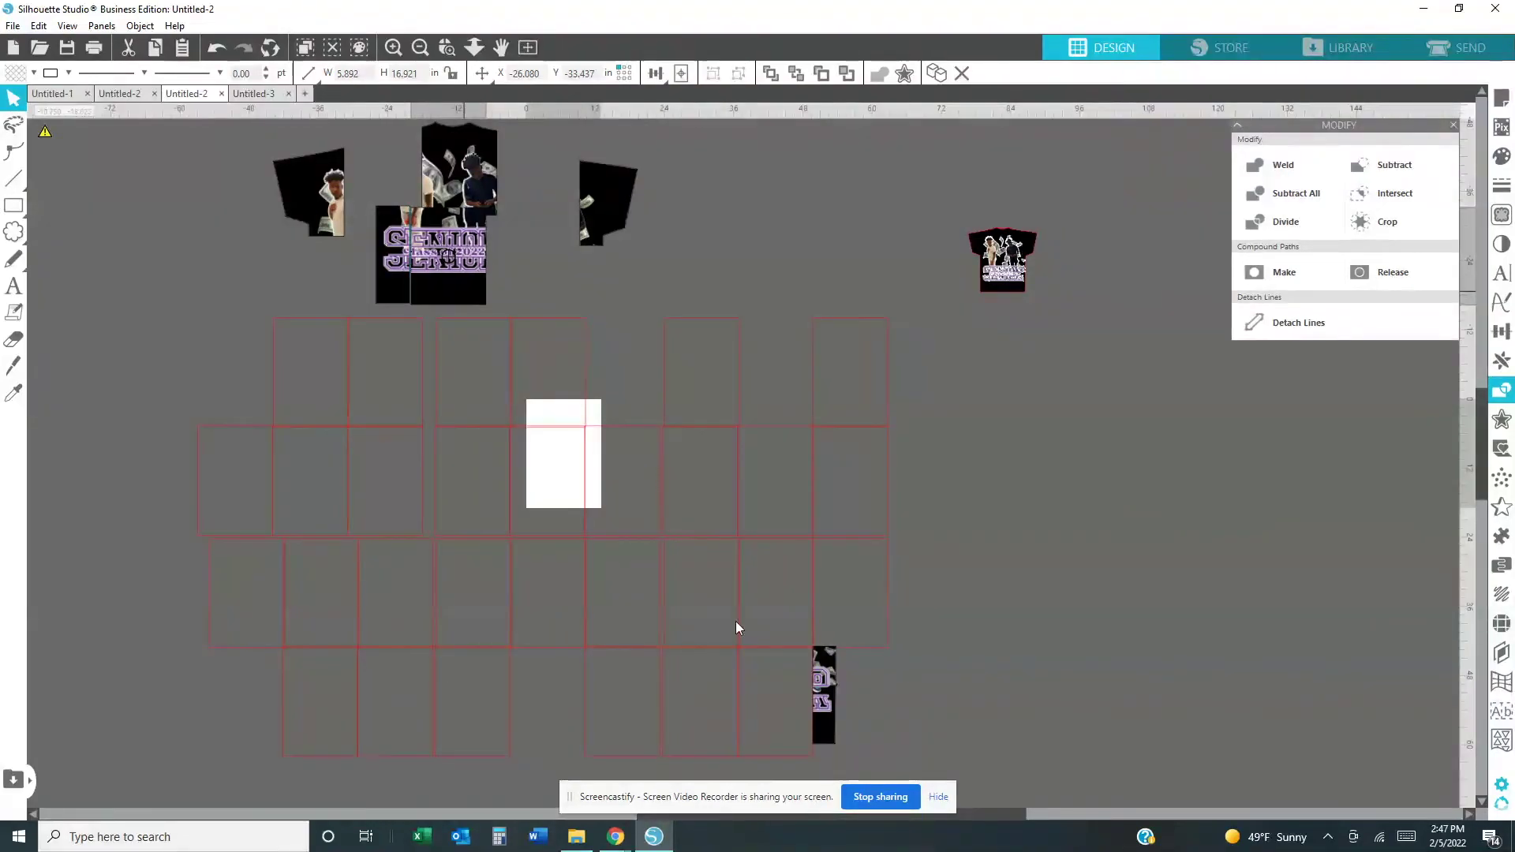
left_click_drag(823, 698, 506, 269)
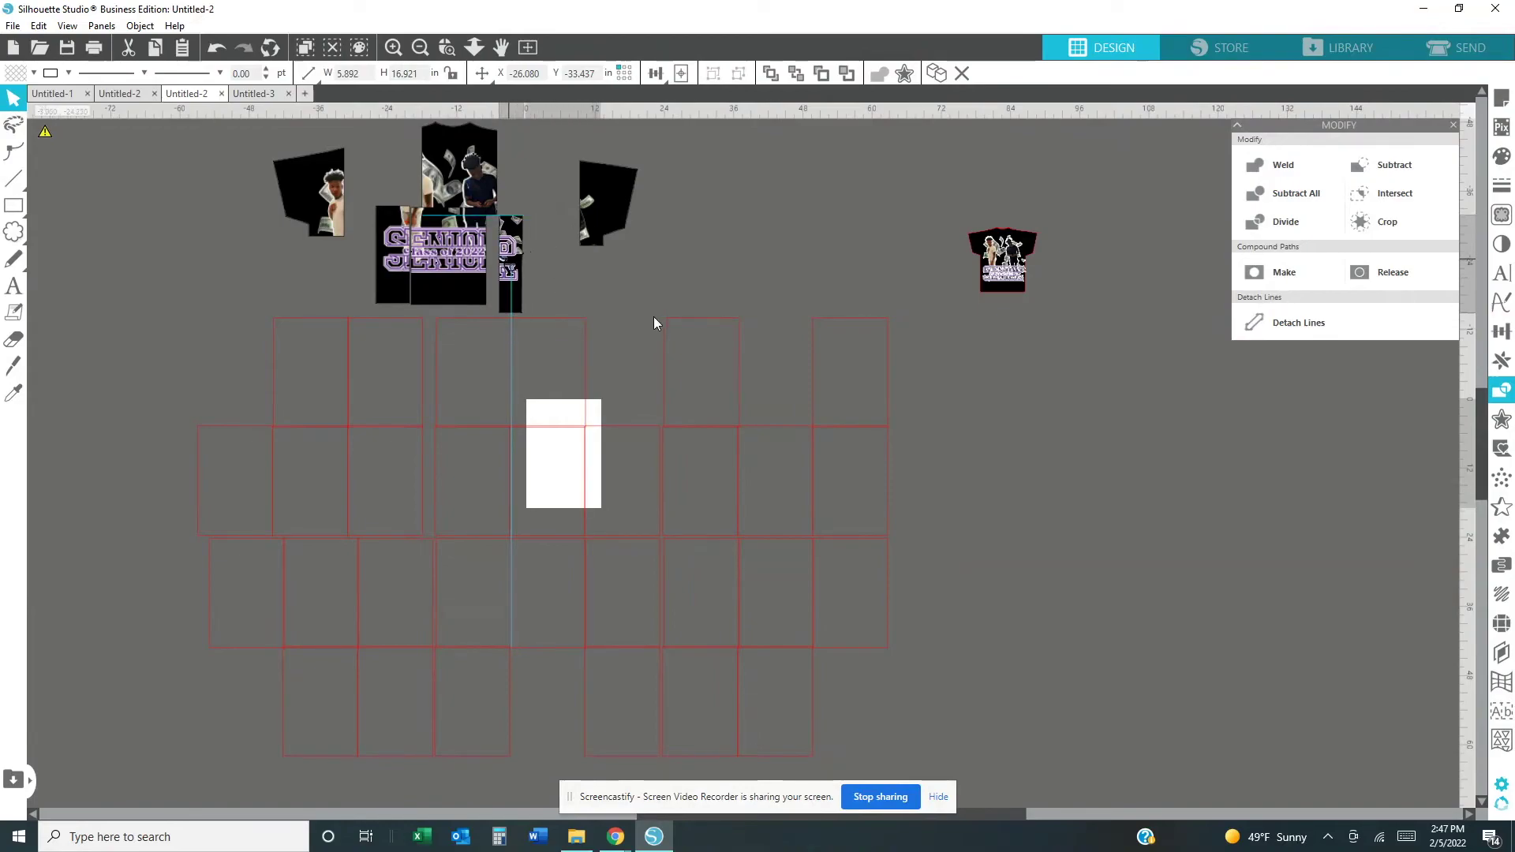
Delete the group of empty grid rectangles spanning all four rows at the far right of the leftover grid.
left_click(824, 659)
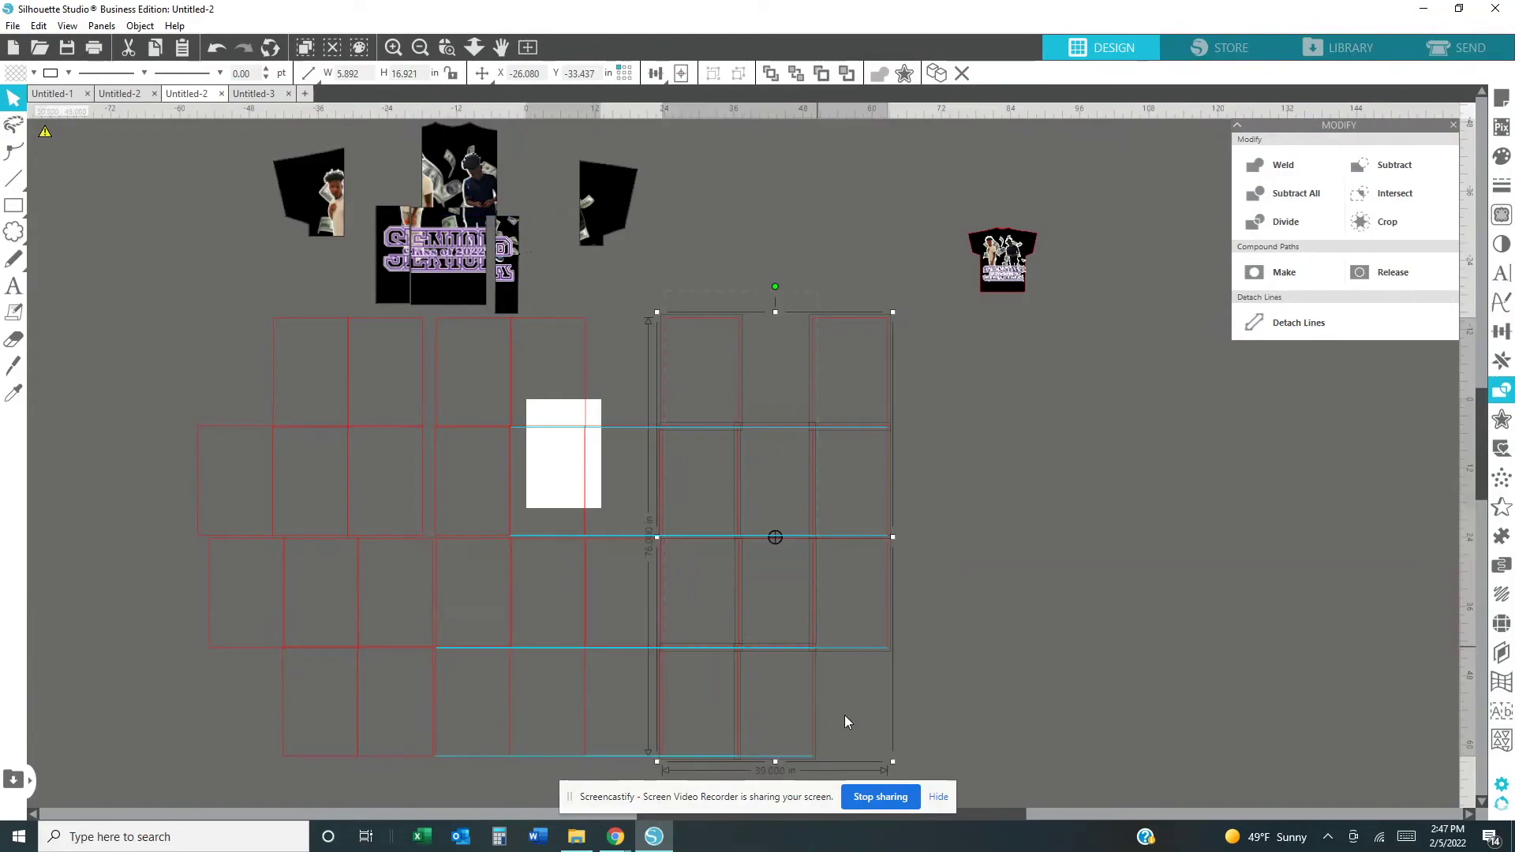
right_click(812, 592)
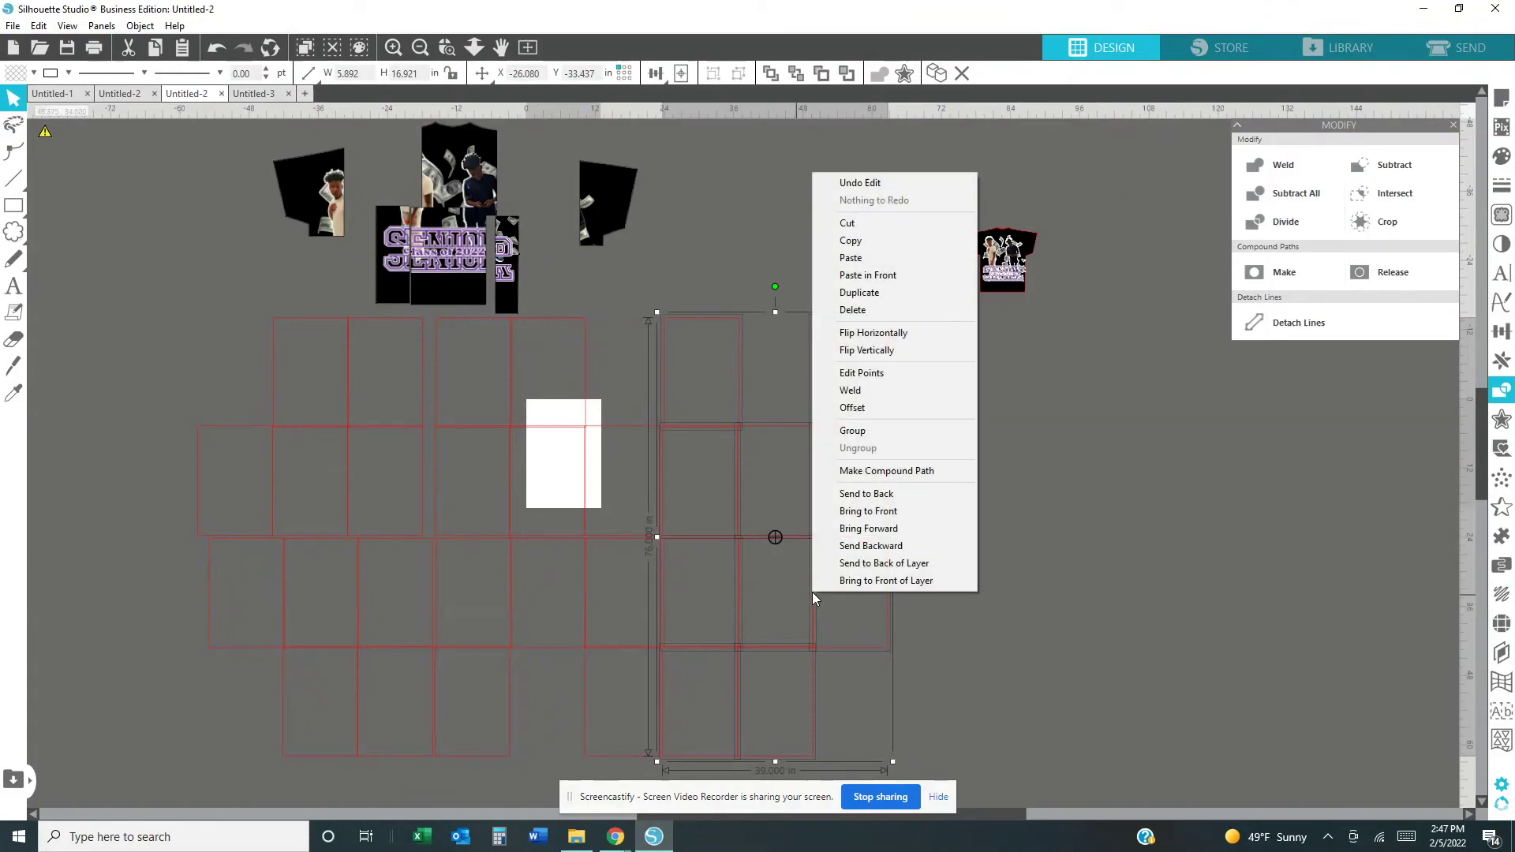
left_click(860, 317)
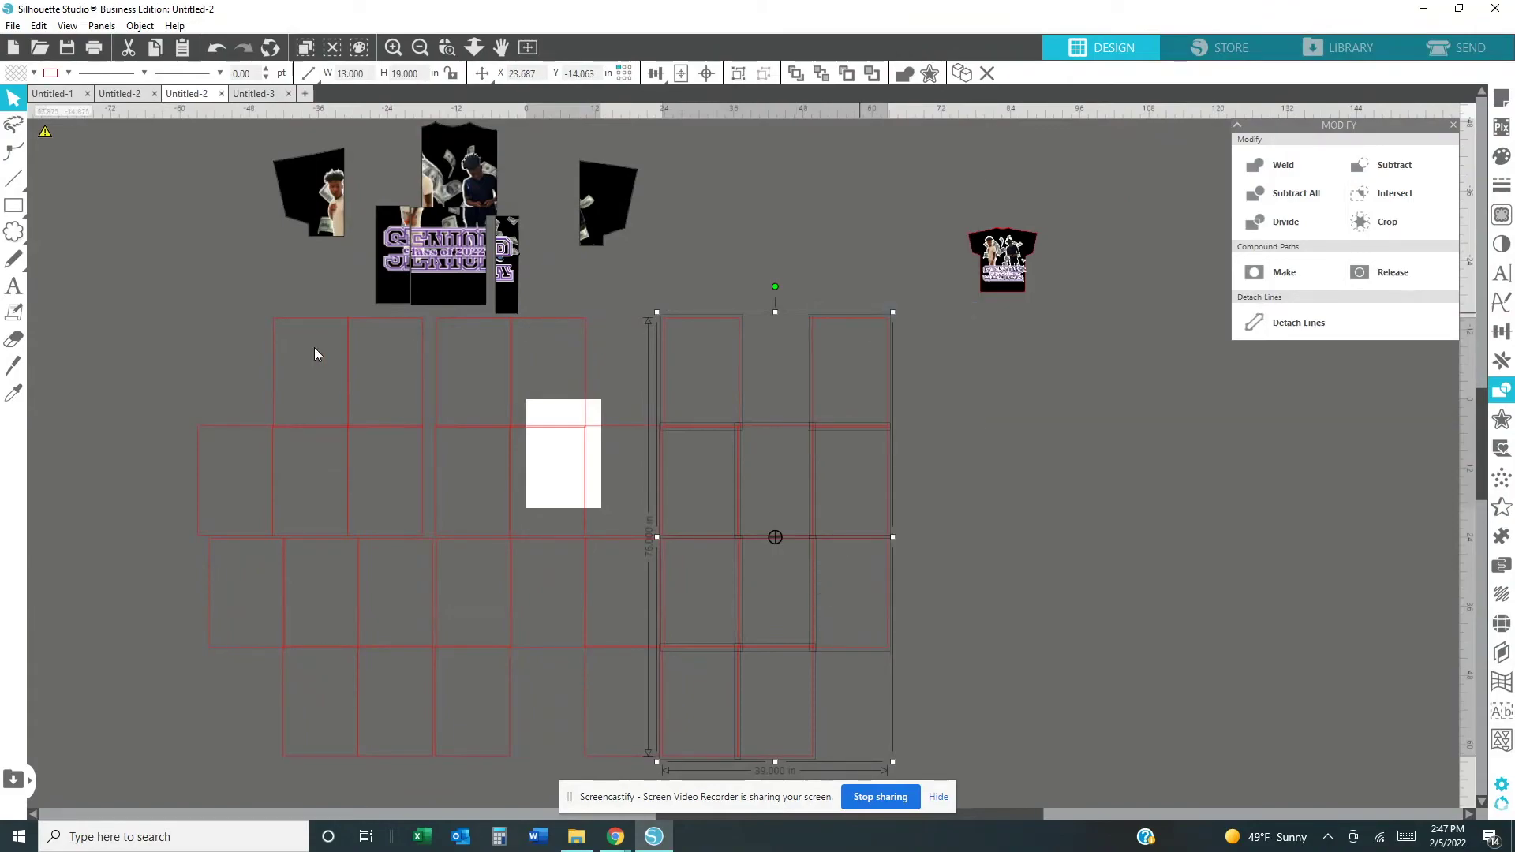
left_click_drag(246, 313, 631, 782)
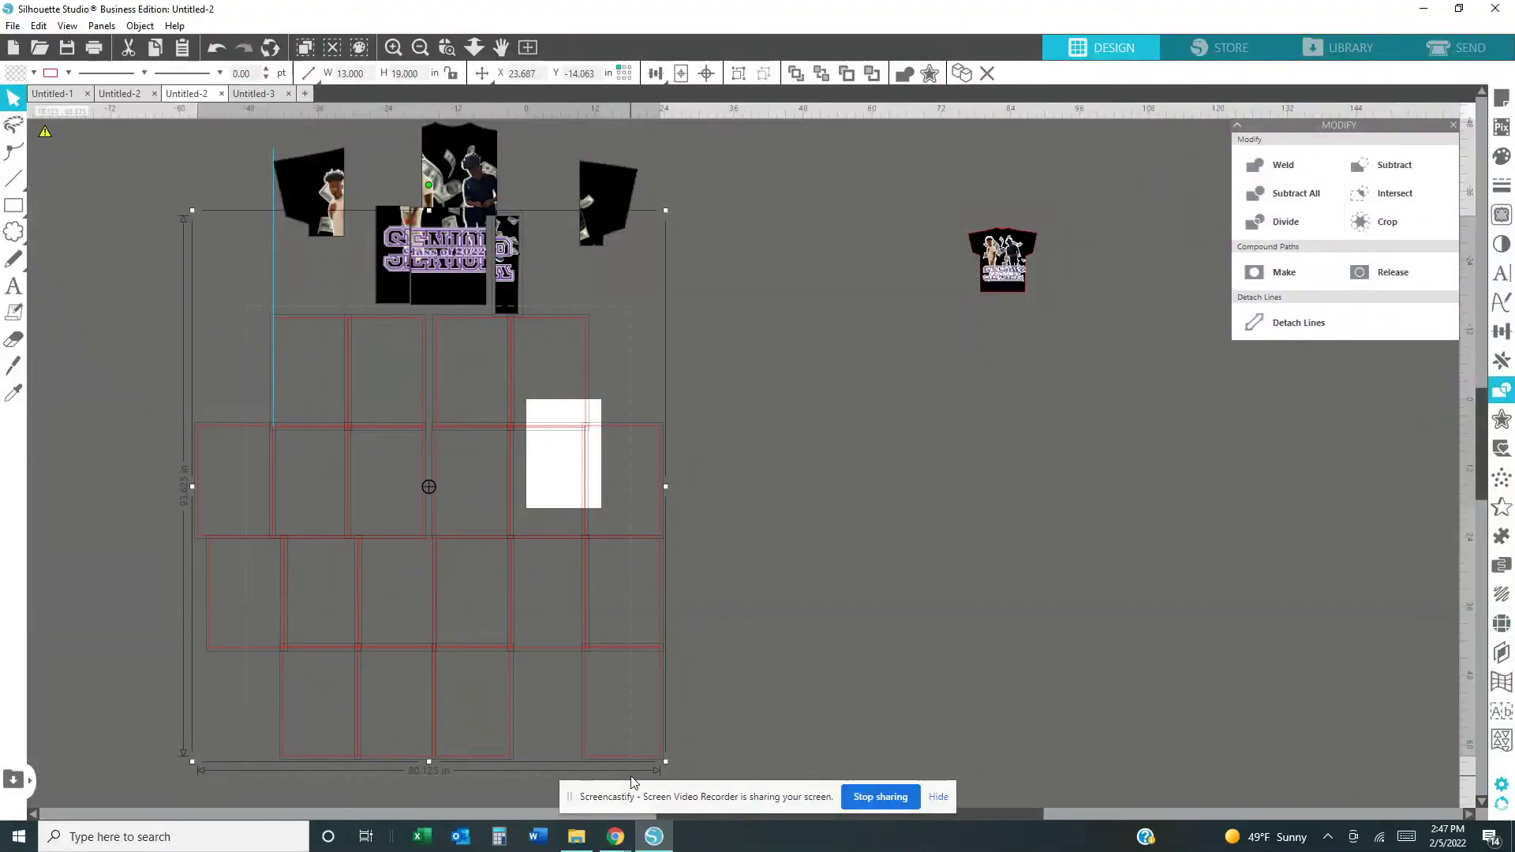
left_click(758, 628)
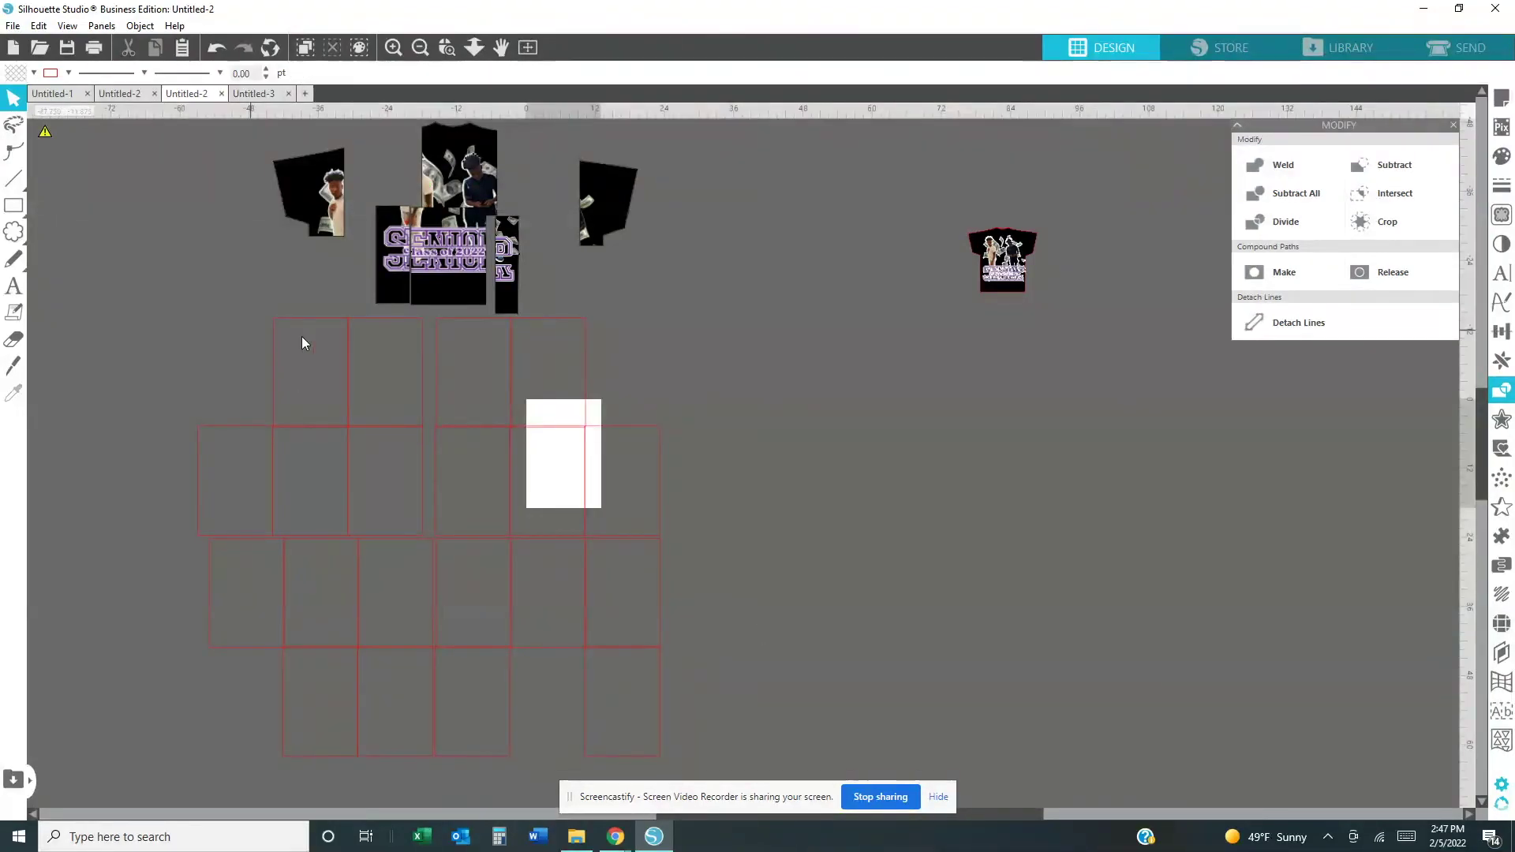
left_click(533, 493)
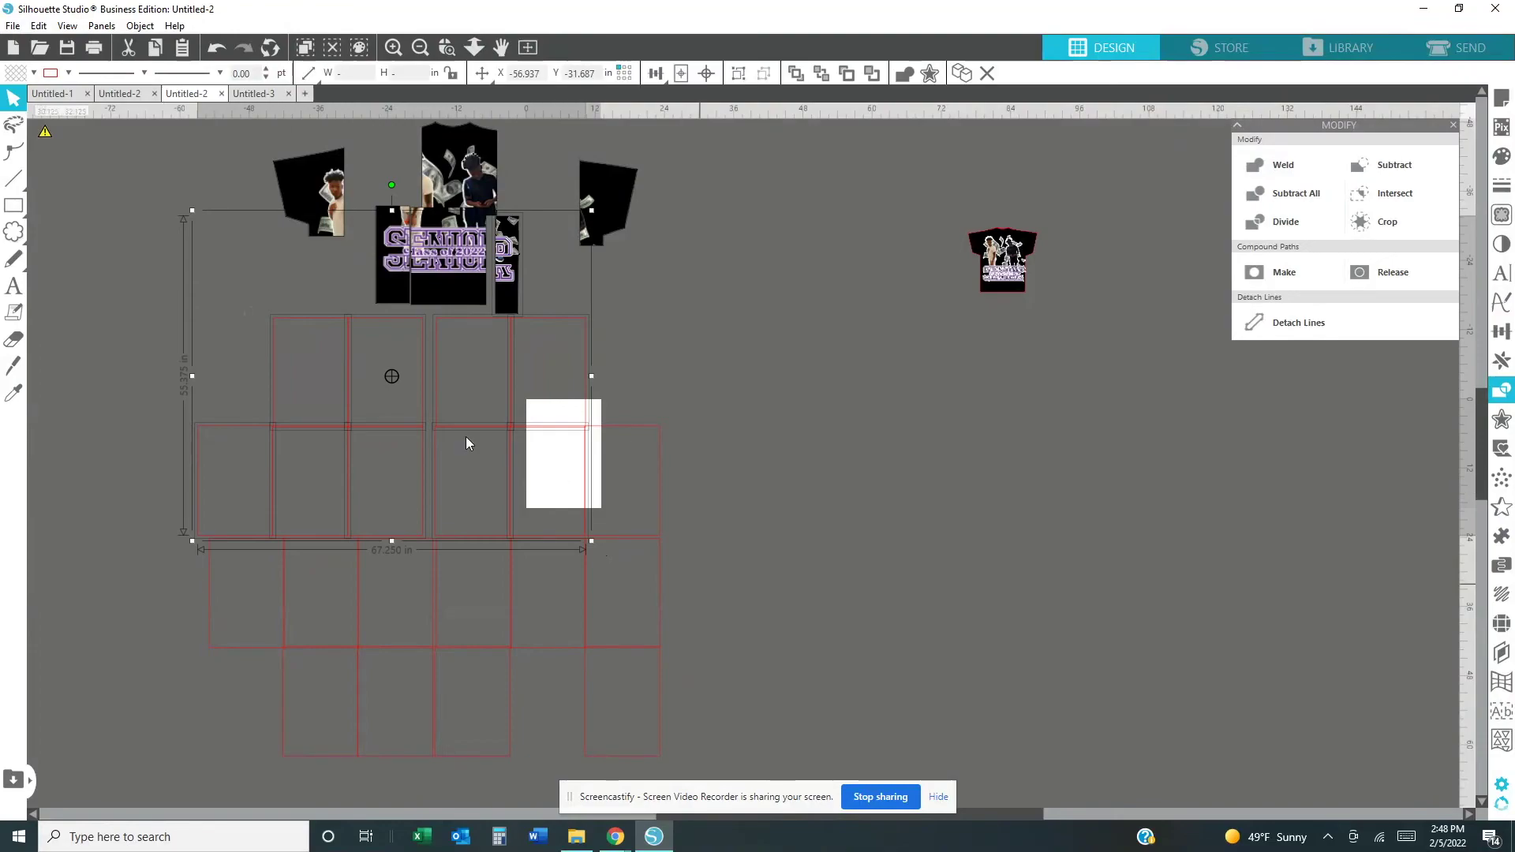
left_click(140, 420)
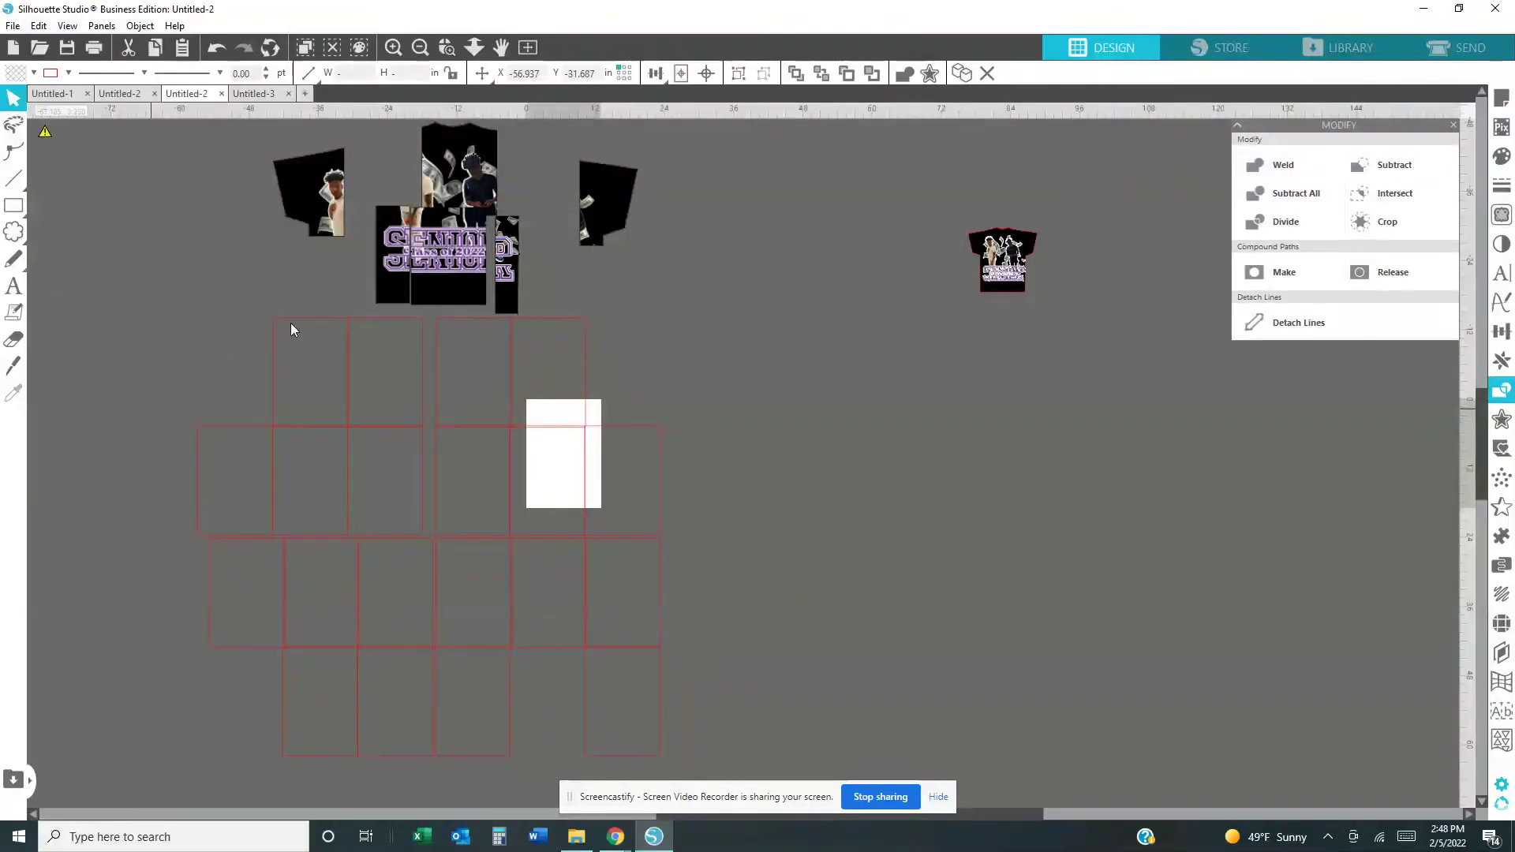
Move the top-row rectangles down, clear of the shirt pieces, and delete all remaining grid rectangles together.
mouse_move(313, 323)
left_mouse_down()
mouse_move(453, 561)
mouse_move(421, 531)
left_mouse_up()
left_click_drag(466, 329, 485, 586)
left_click_drag(560, 340, 530, 502)
left_click(579, 626)
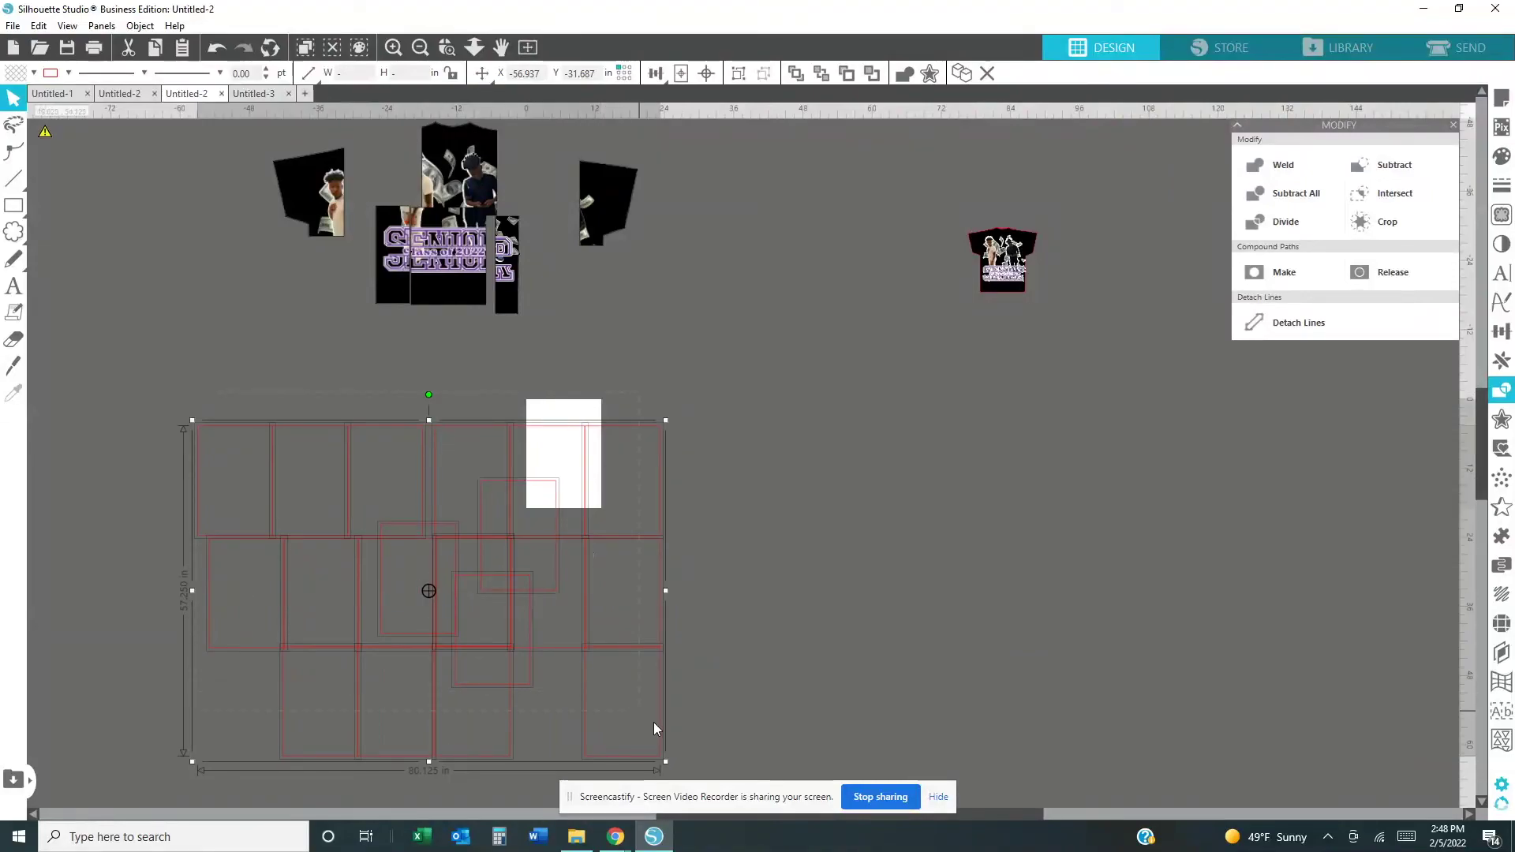
right_click(495, 643)
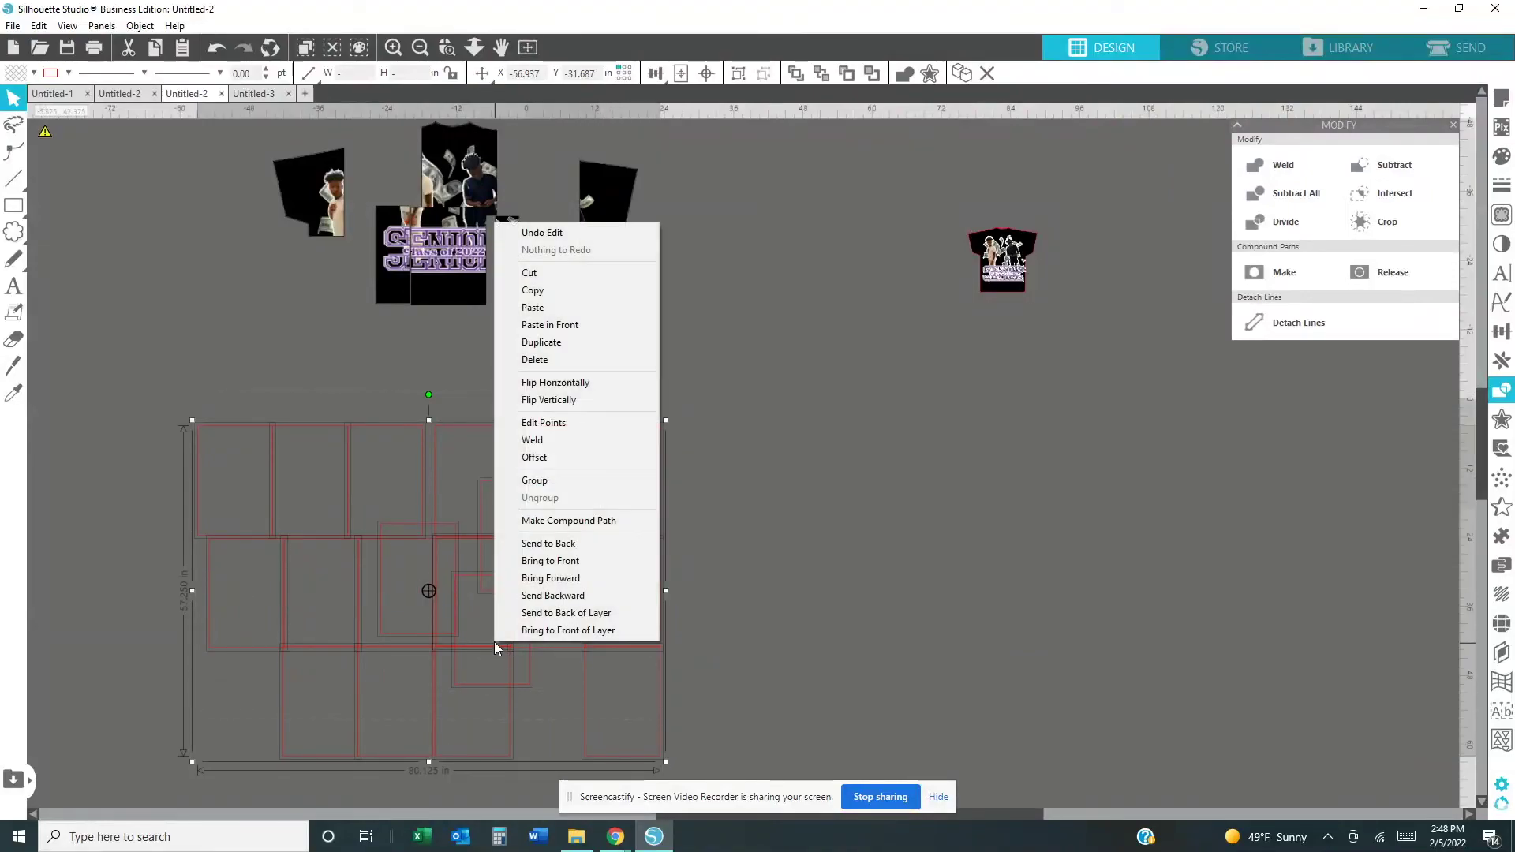
left_click(550, 366)
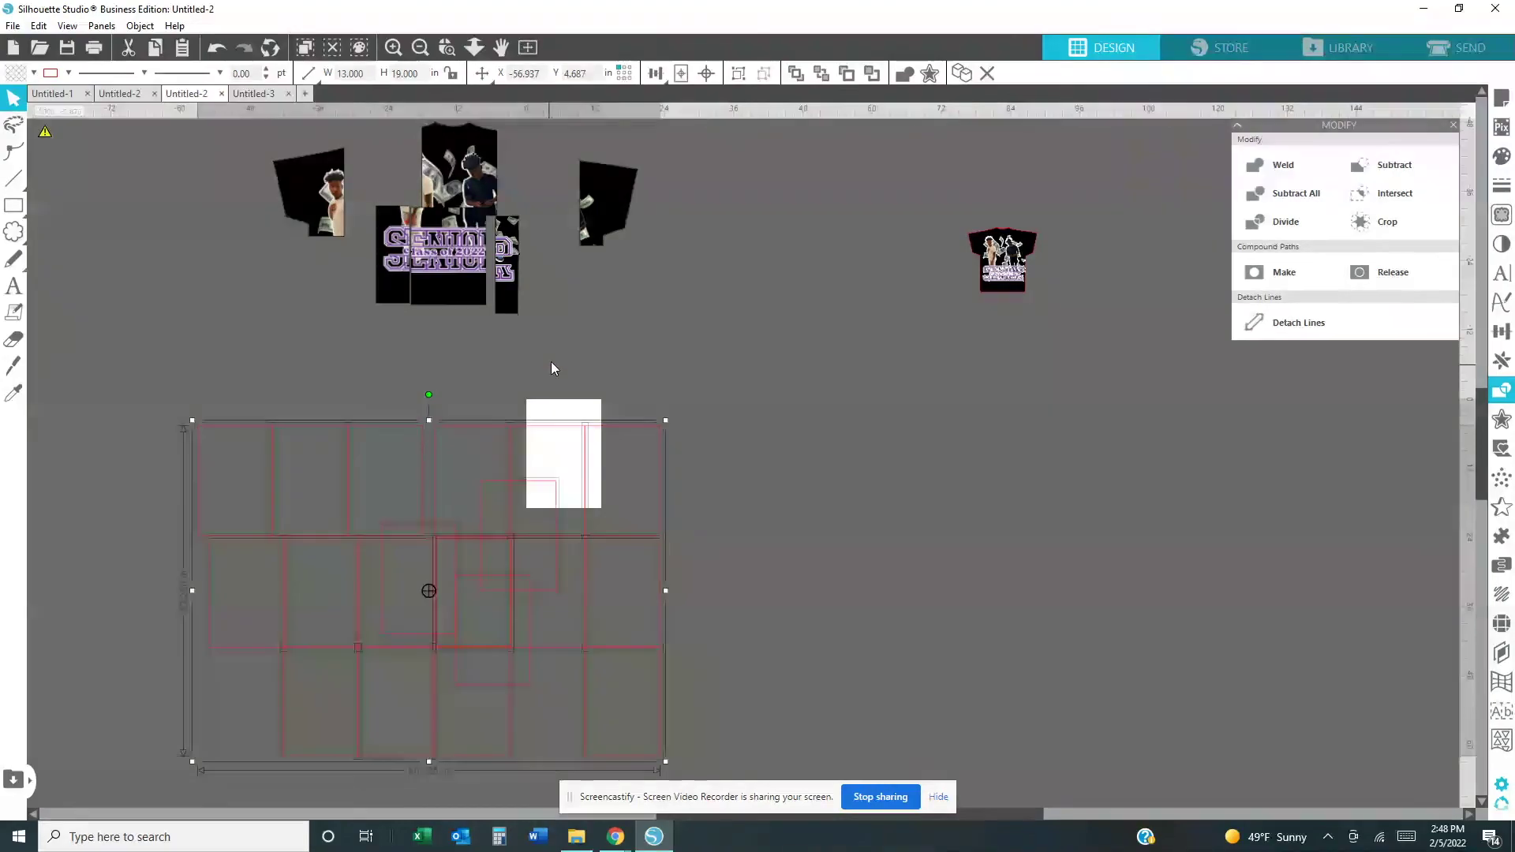
Move all six shirt pieces down to the left of the page, and place the right-sleeve piece on the page.
scroll(661, 525, "up", 1)
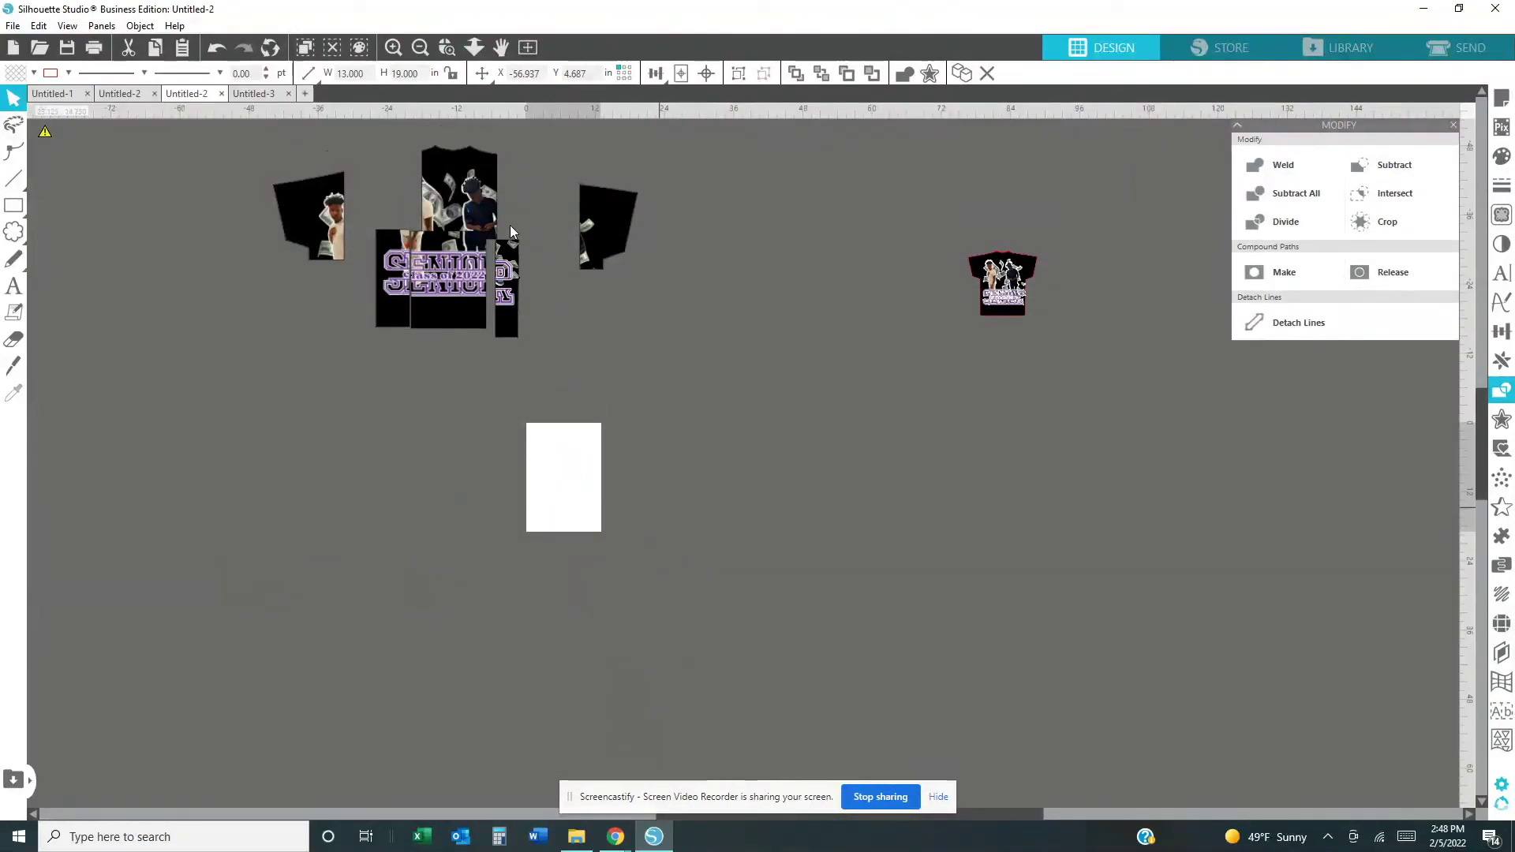
left_click(582, 340)
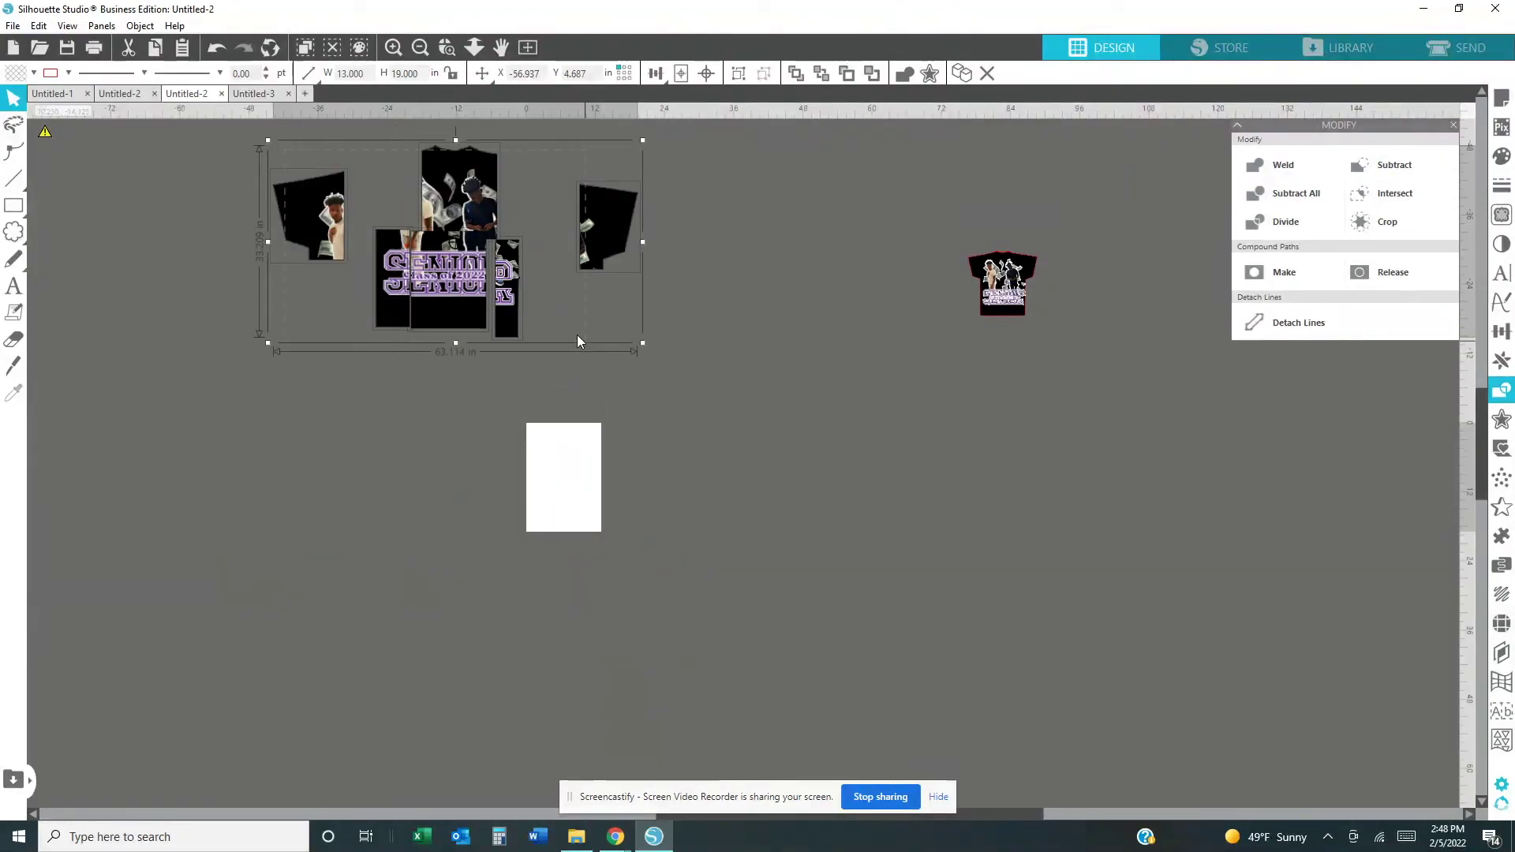
left_click_drag(514, 292, 391, 525)
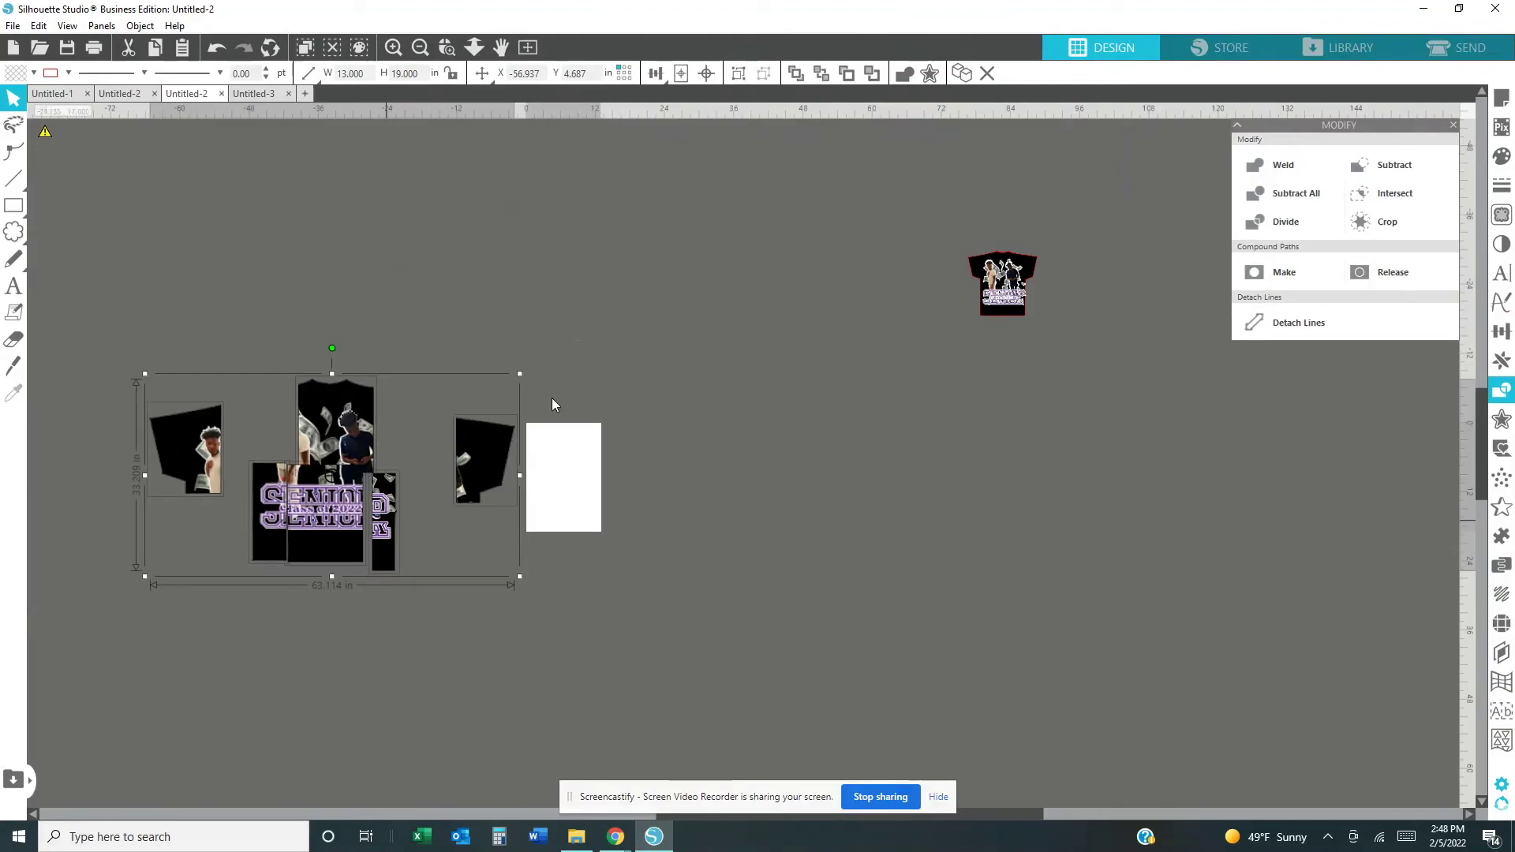
left_click(575, 369)
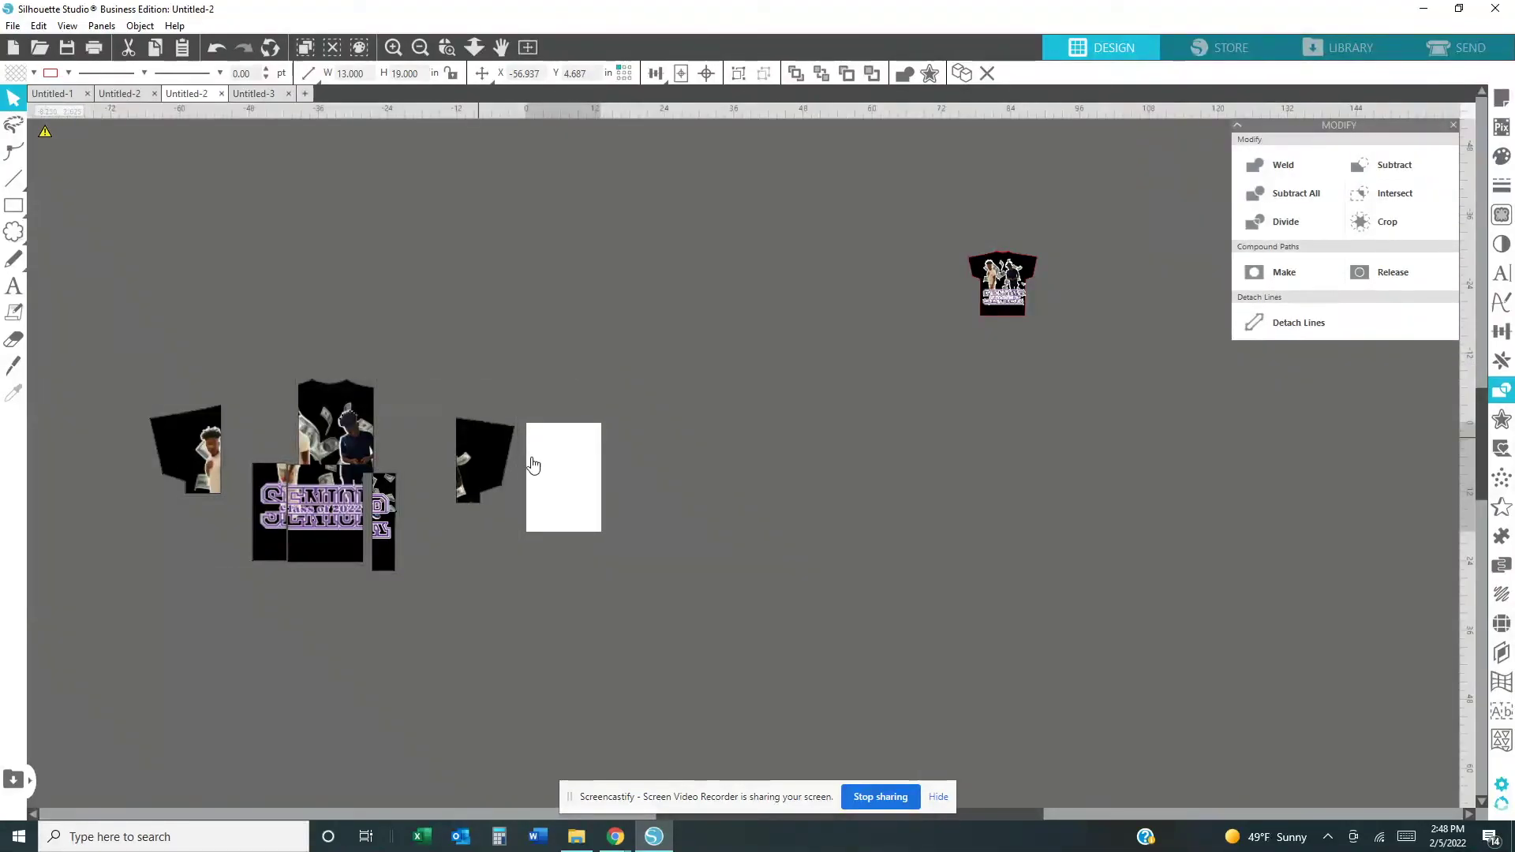
left_click_drag(561, 474, 561, 465)
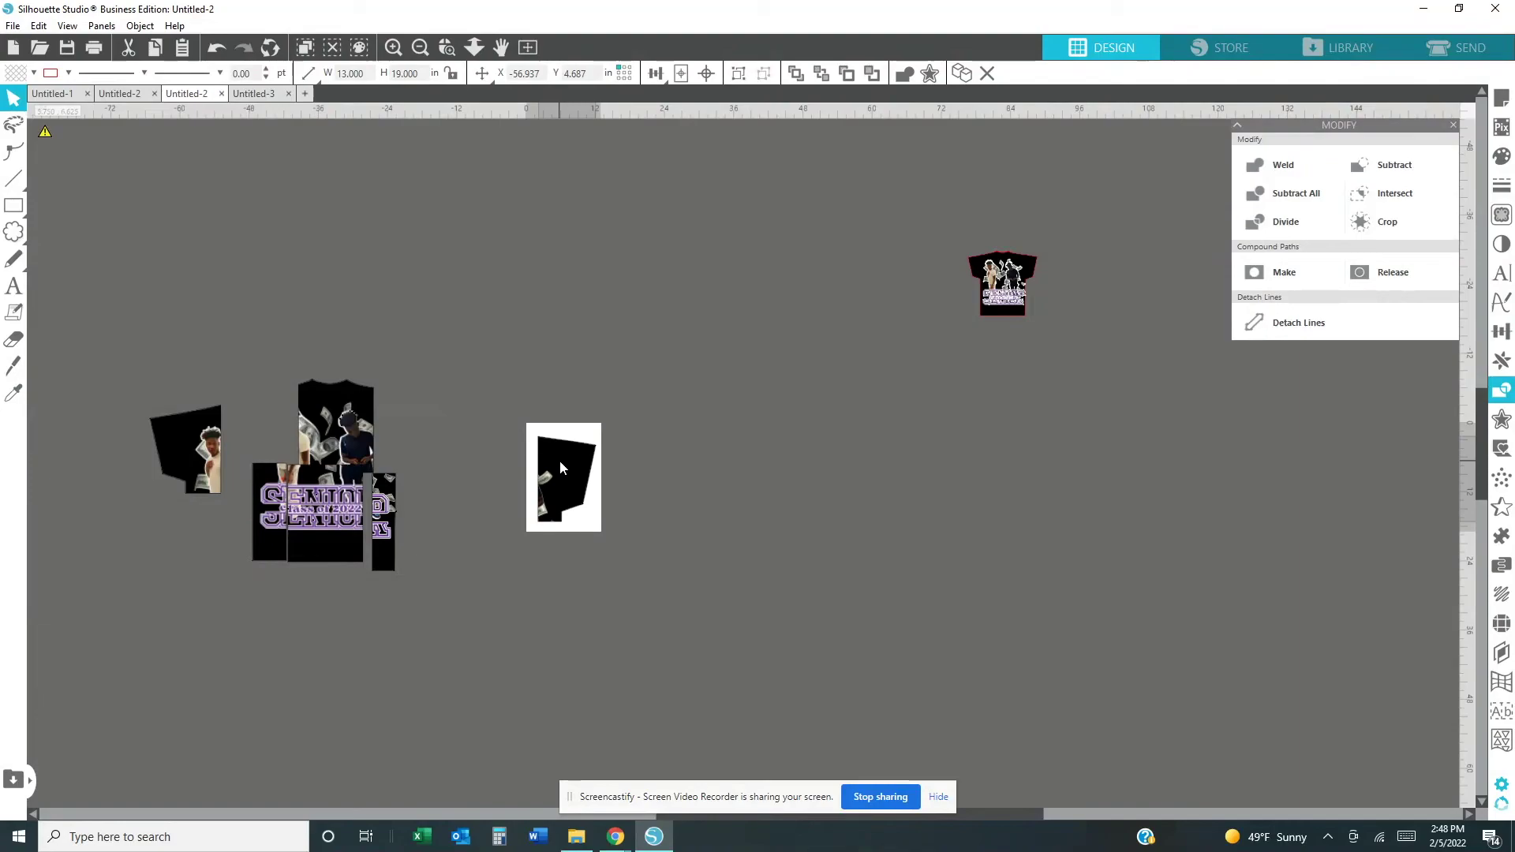
Print one copy of the current page on the WF-7720 printer, checking that the preferences use the large paper preset and Super B (13 x 19 in).
left_click(12, 25)
left_click(41, 276)
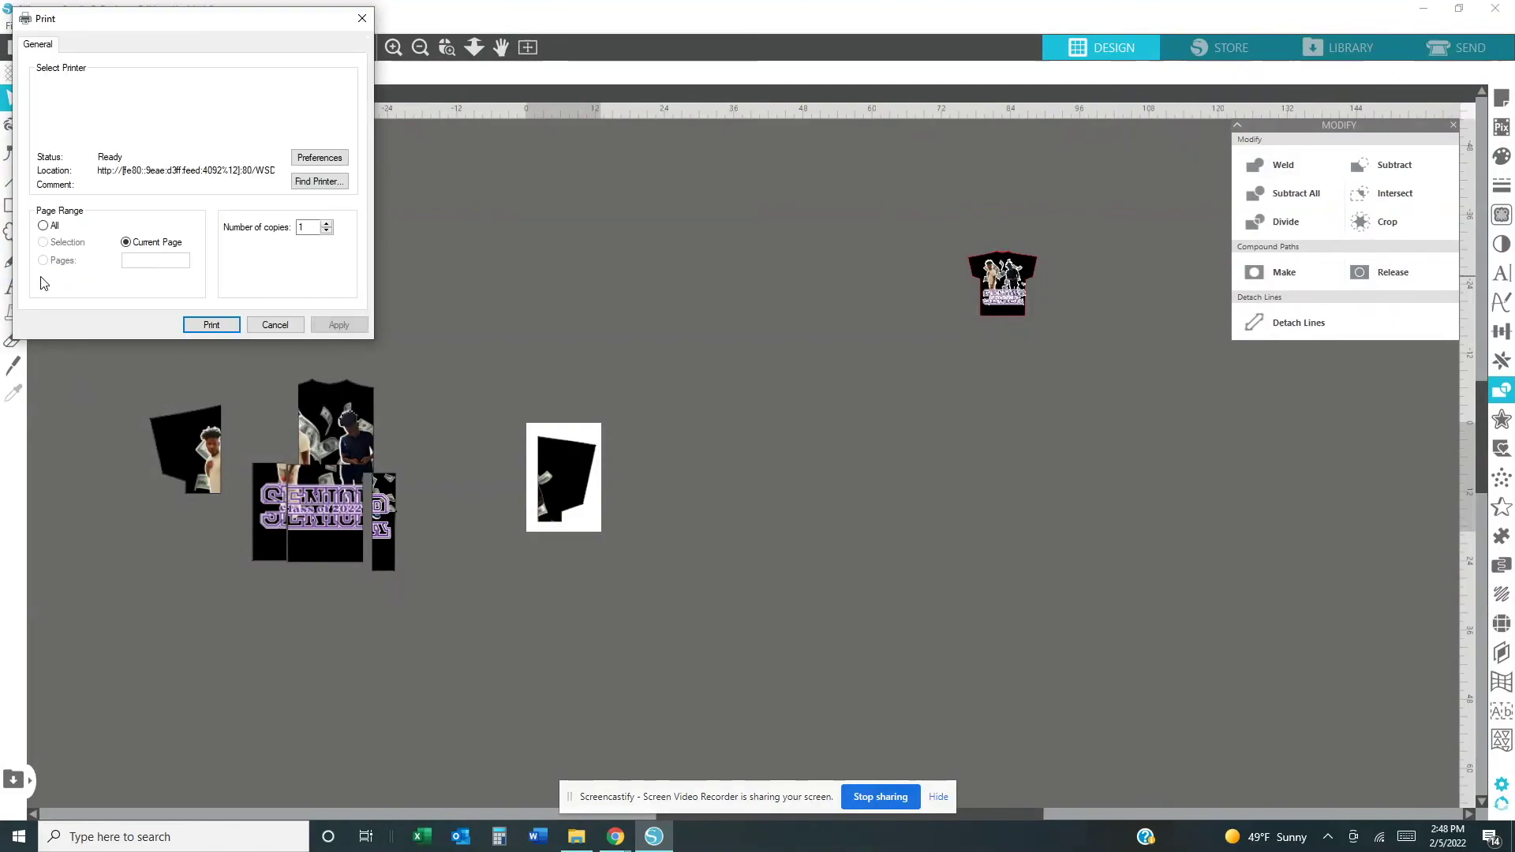
left_click(323, 167)
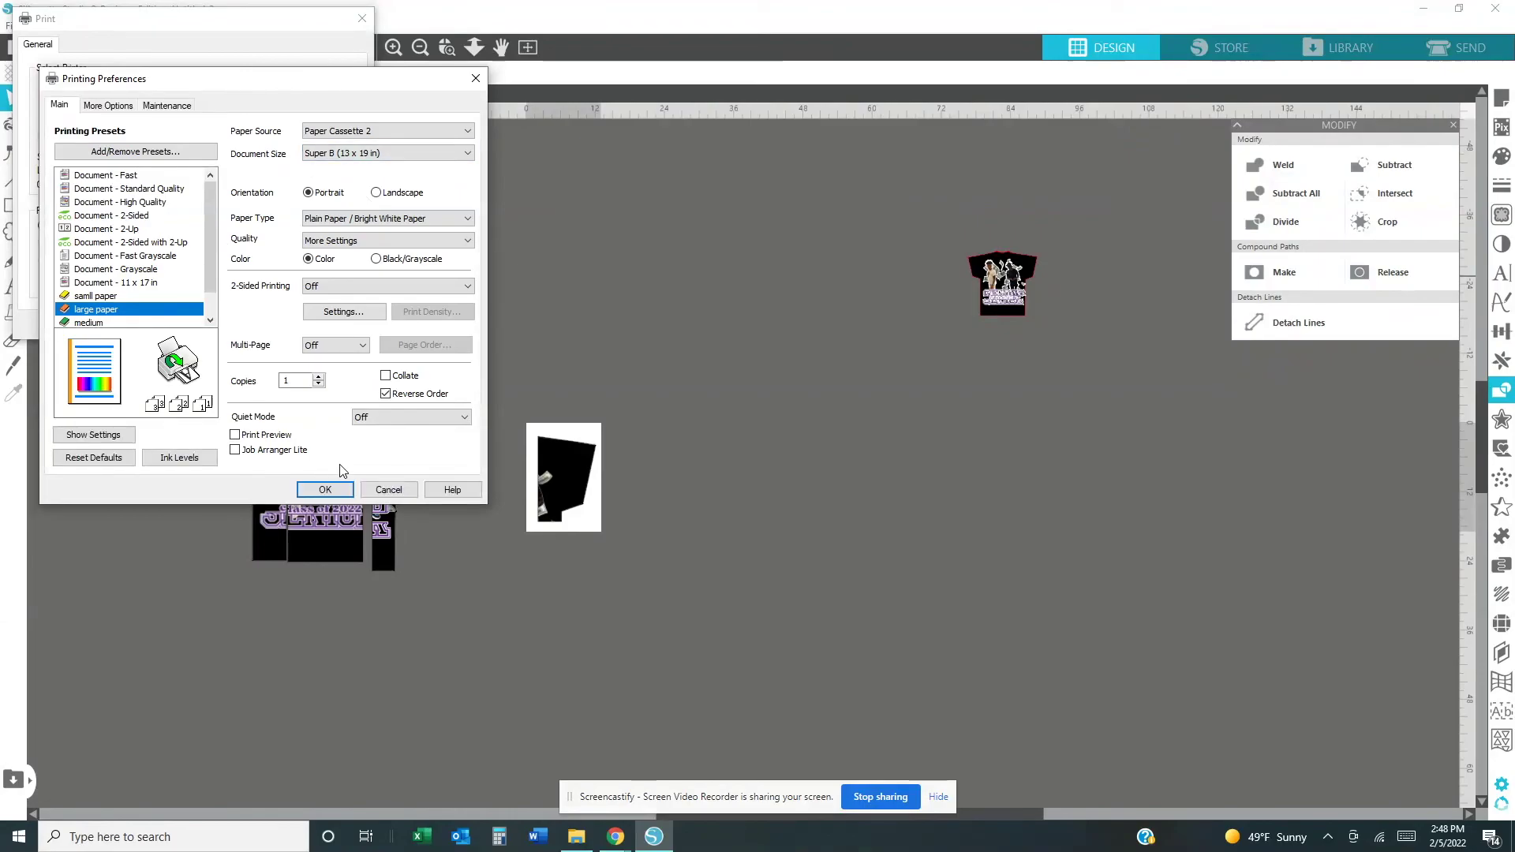
left_click(109, 108)
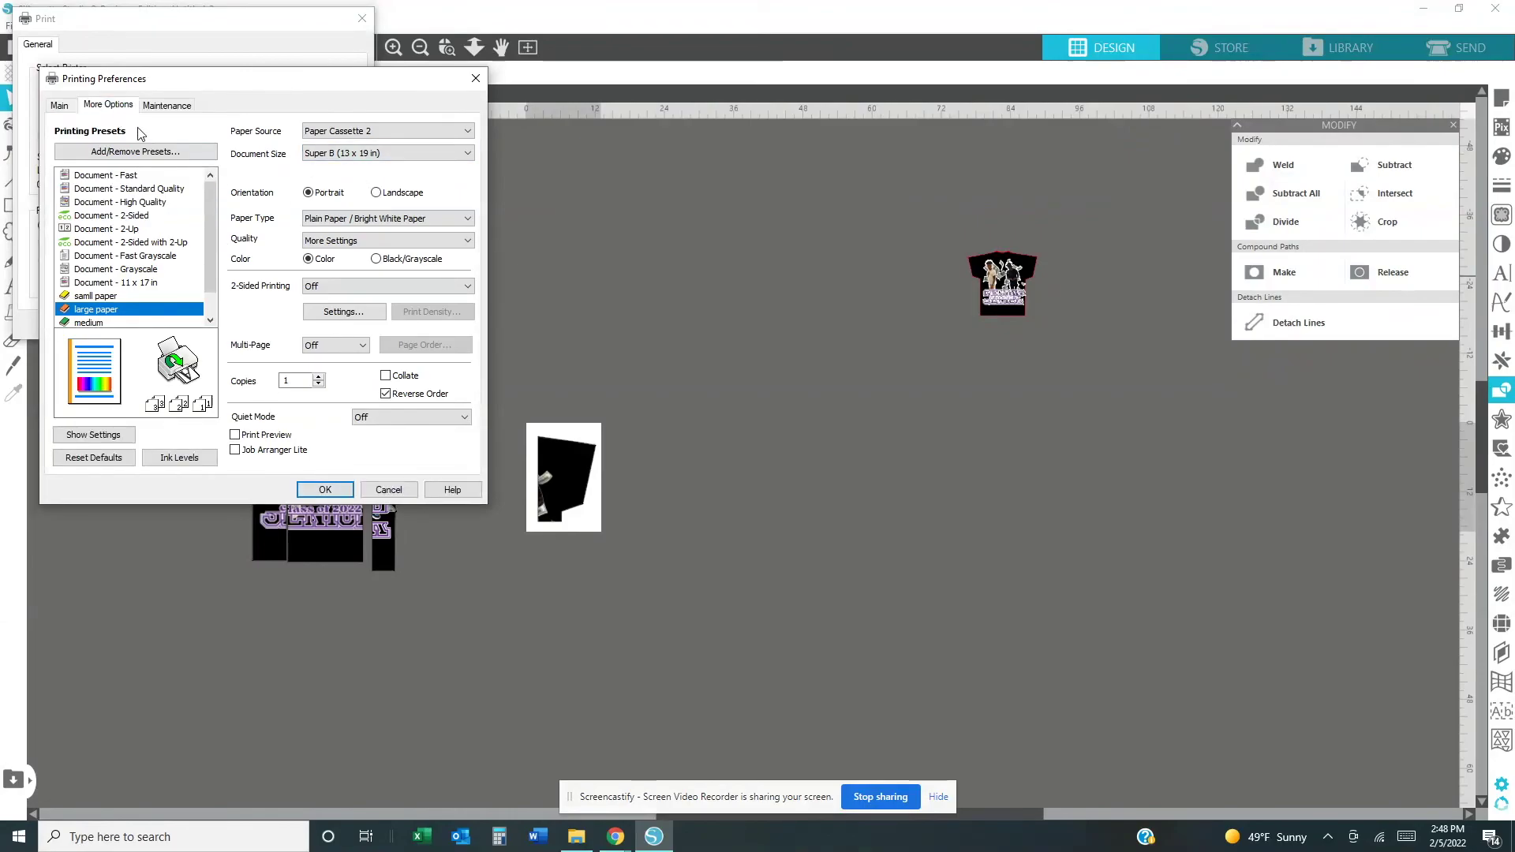
left_click(60, 103)
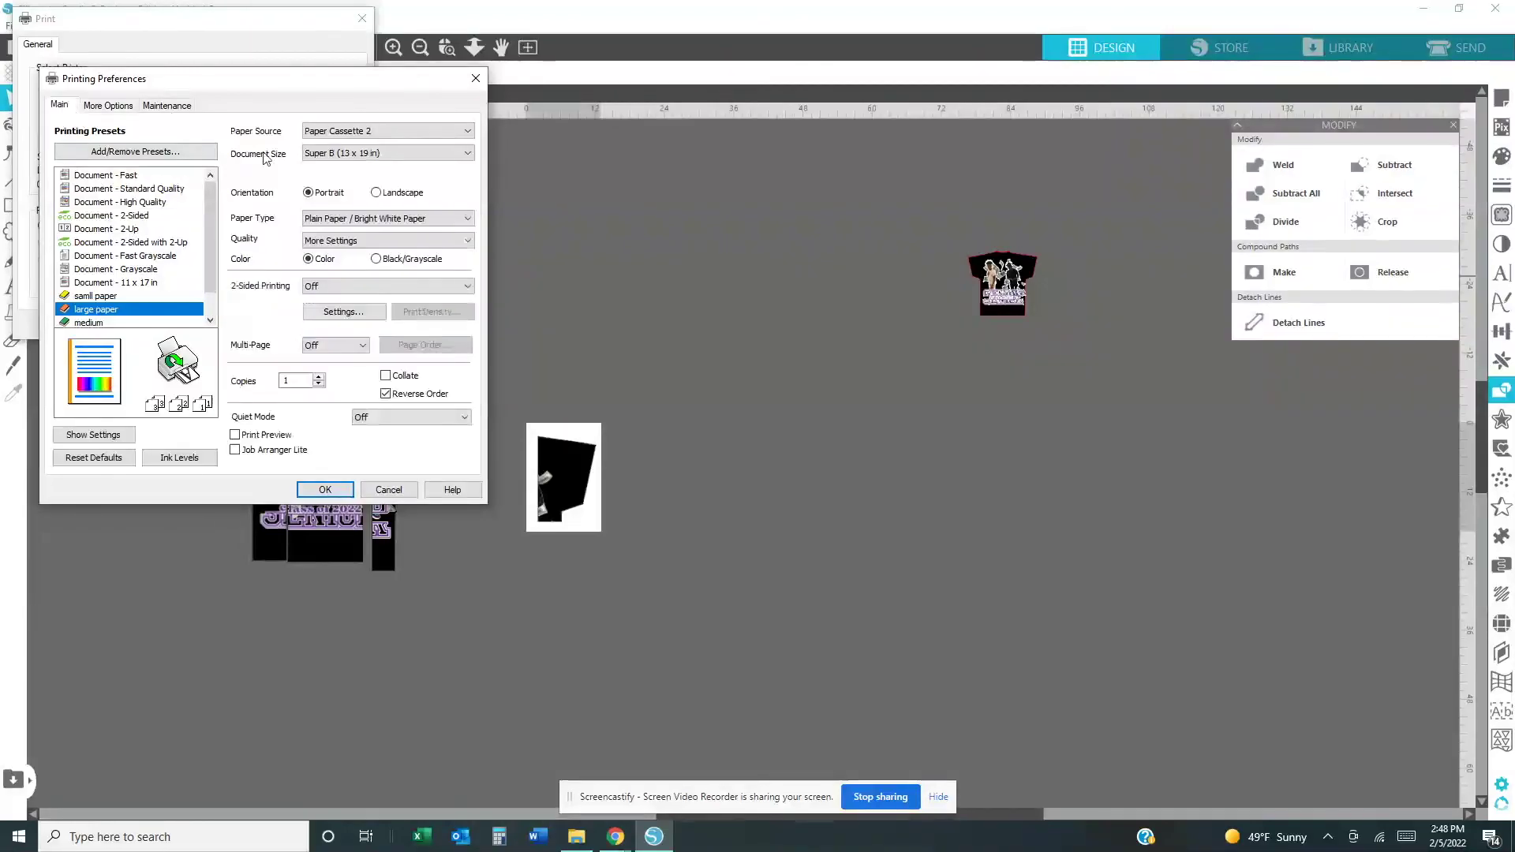
left_click(322, 491)
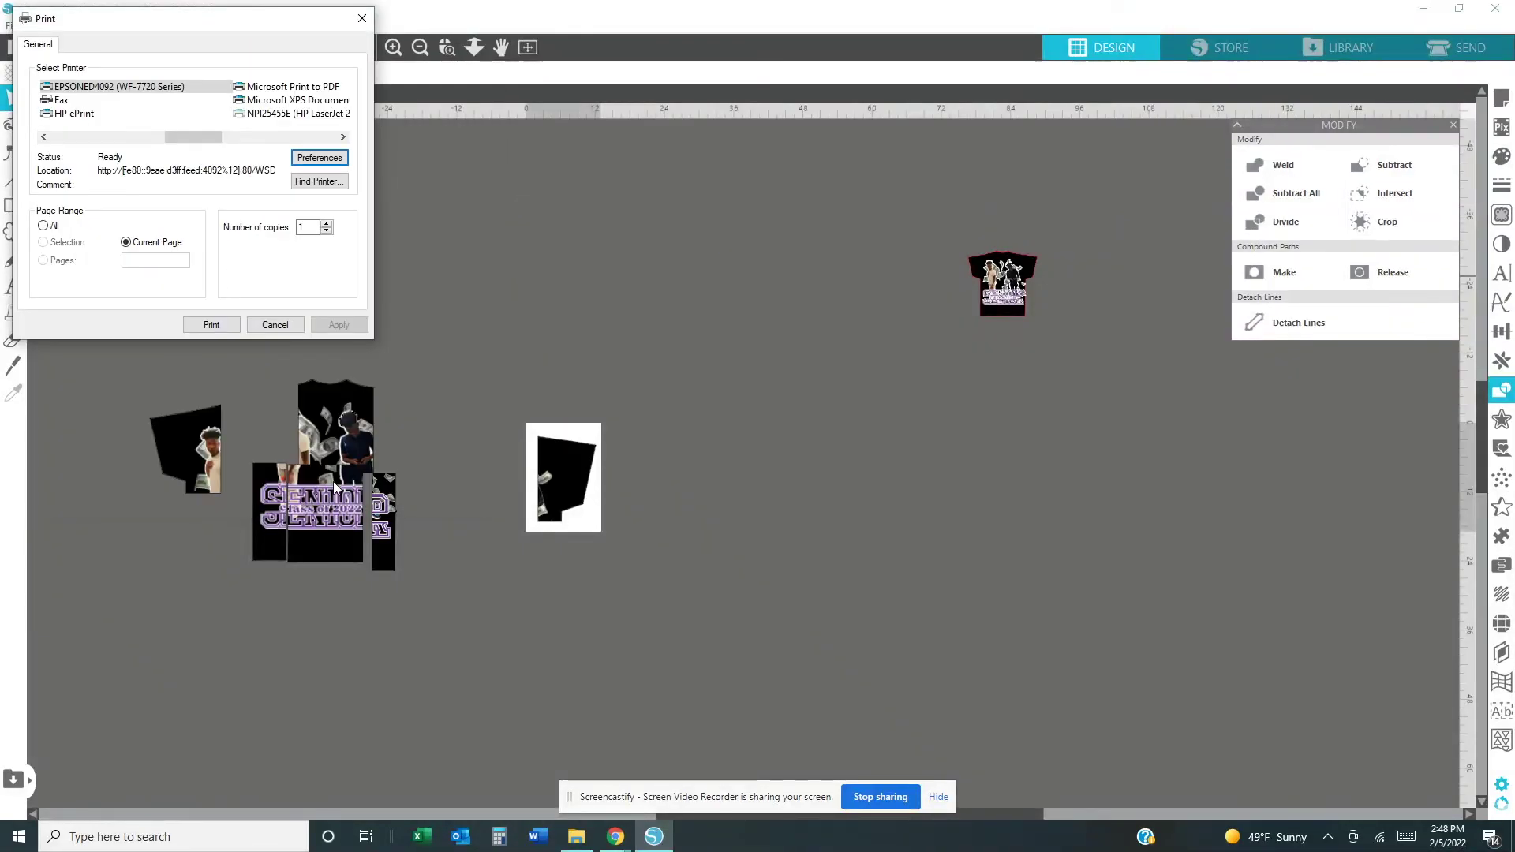
left_click(207, 328)
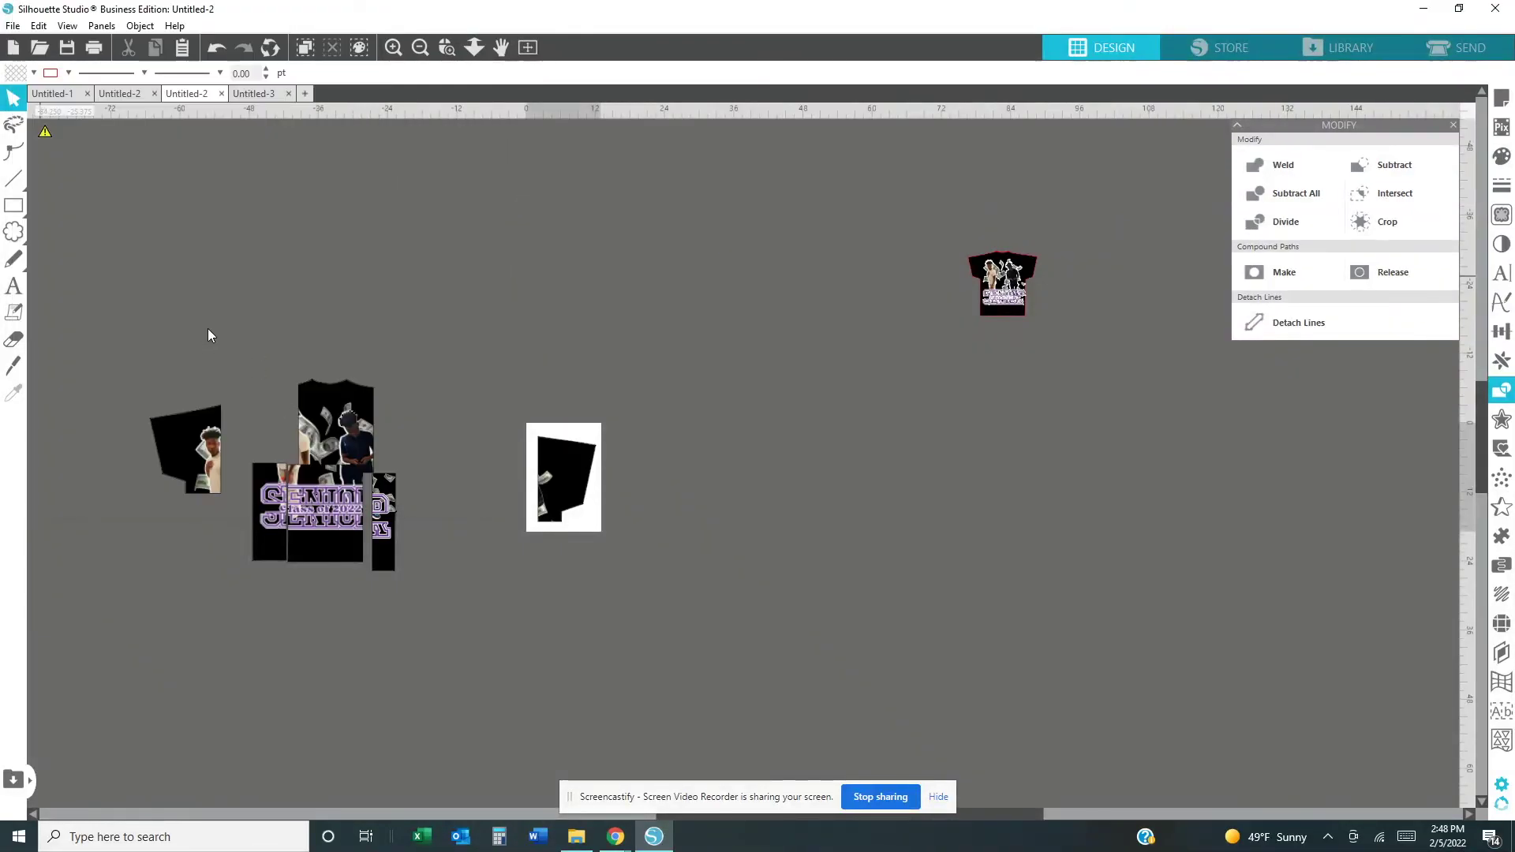